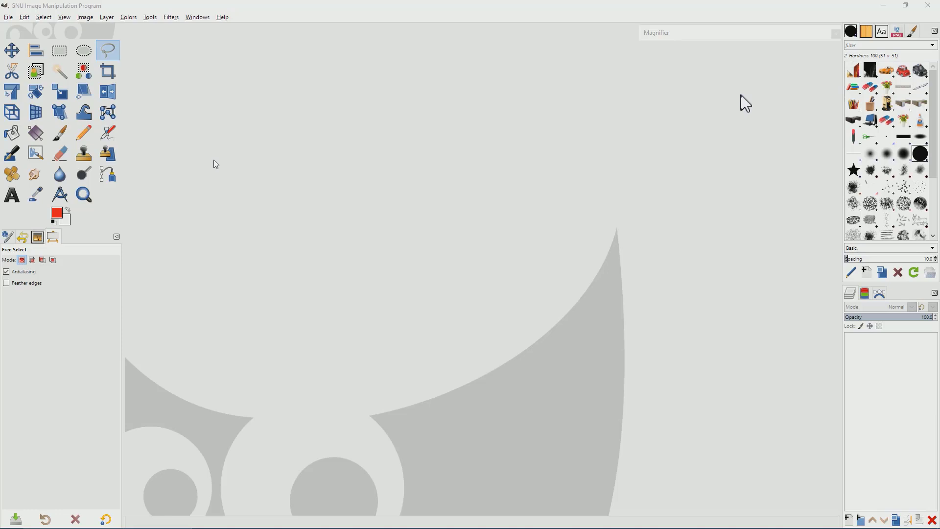
Step: Open the preferences, try the Dark interface theme and switch back to the System theme
left_click(248, 152)
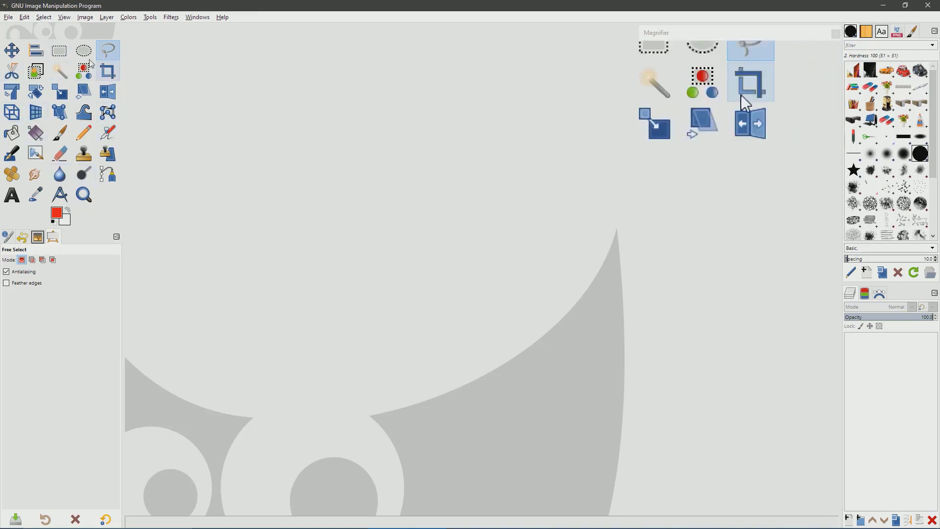
left_click(24, 17)
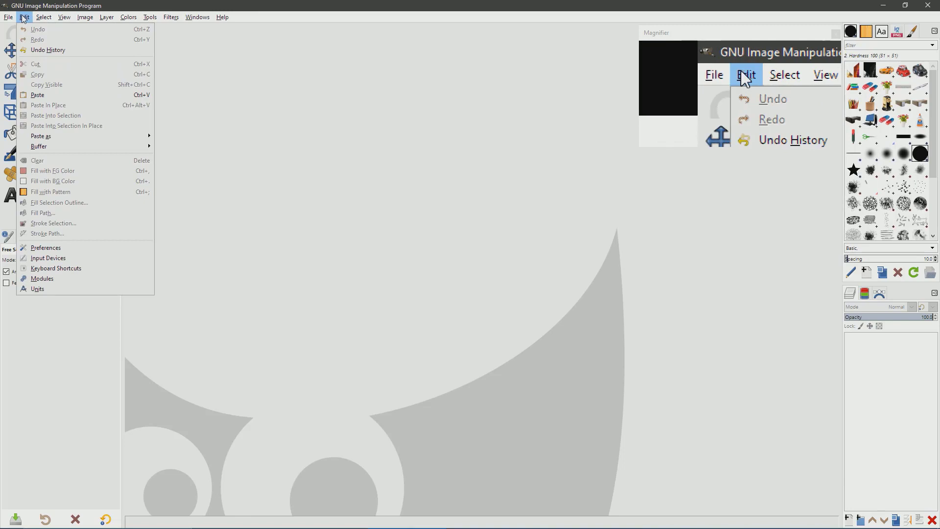
left_click(53, 251)
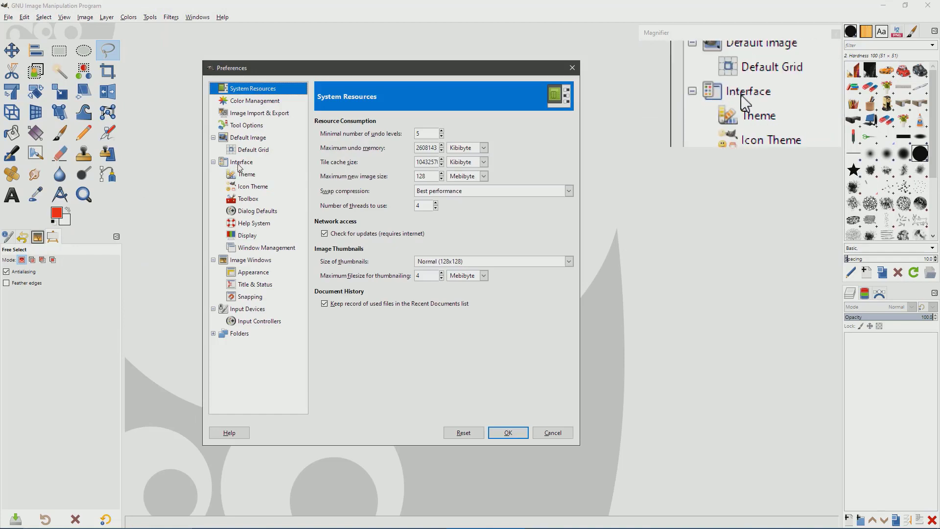
left_click(246, 174)
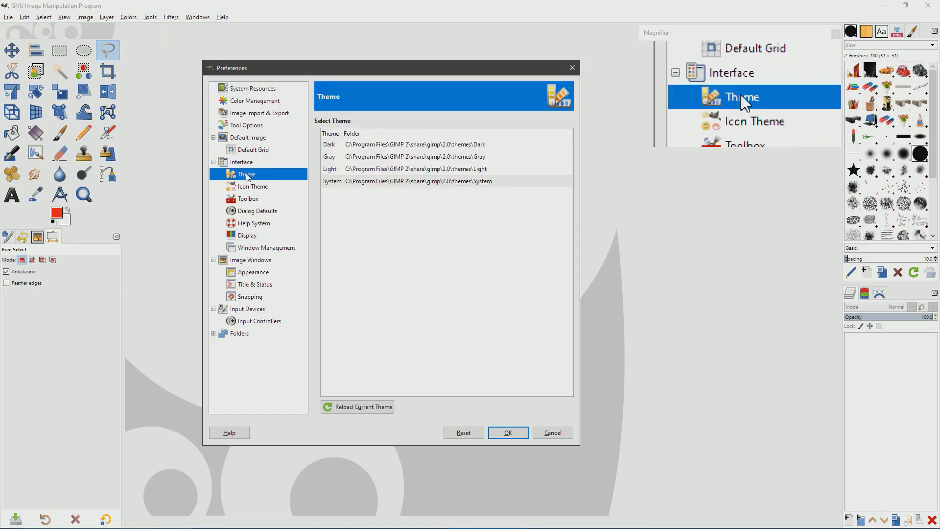
left_click(325, 143)
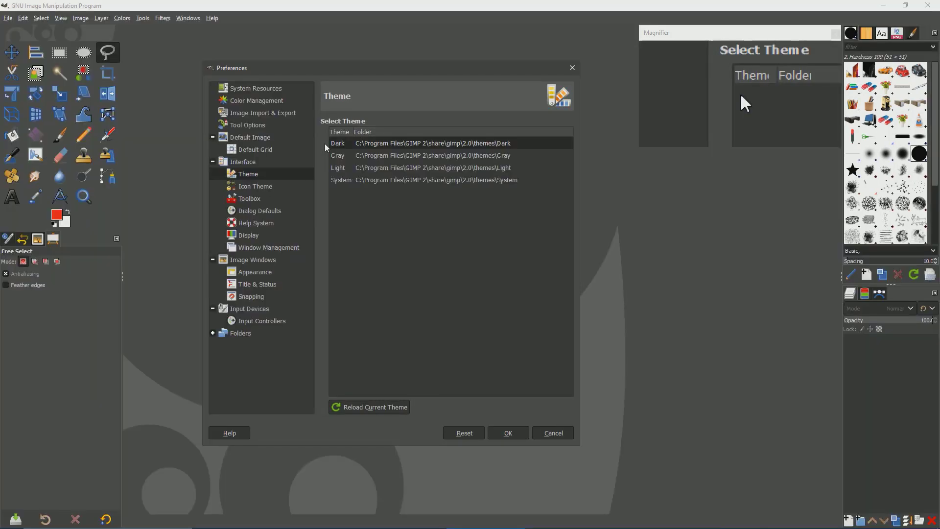
left_click(339, 180)
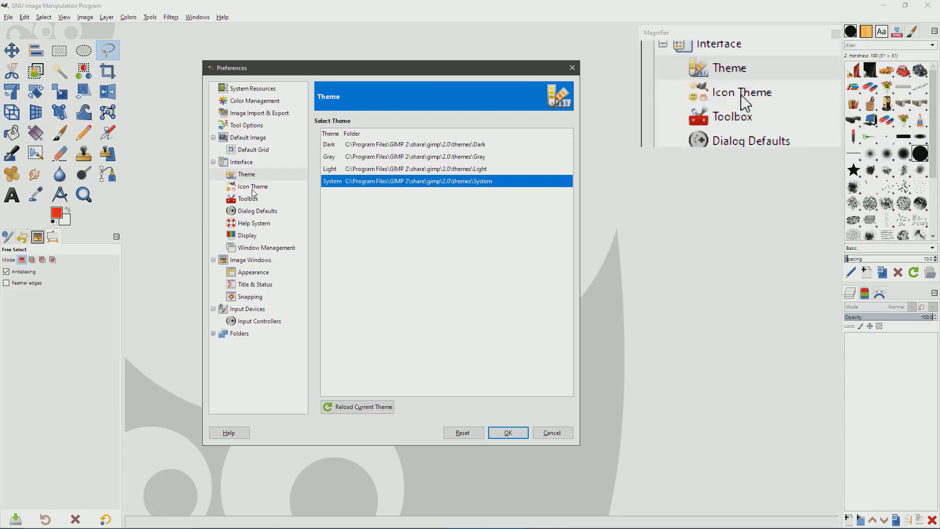
Step: Try the Symbolic-Inverted-High-Contrast icon theme and switch back to the Color icon theme
left_click(253, 189)
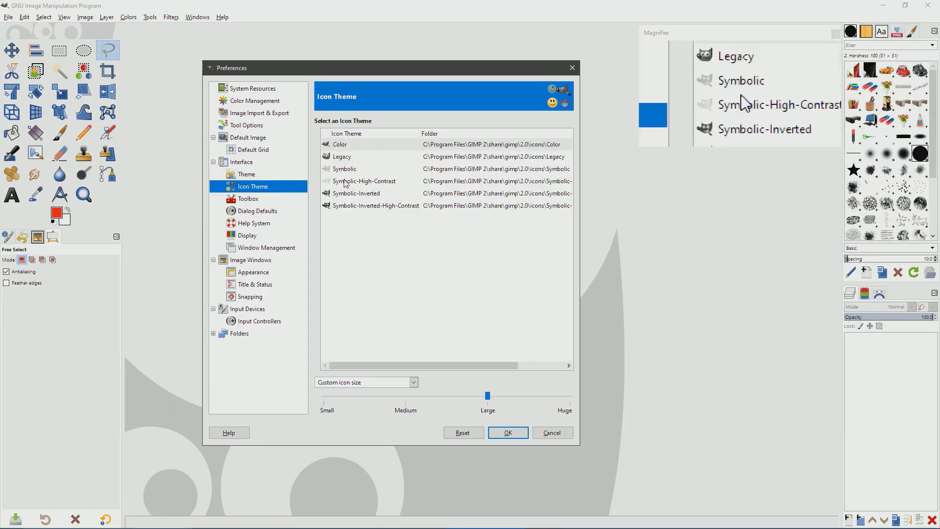
left_click(346, 206)
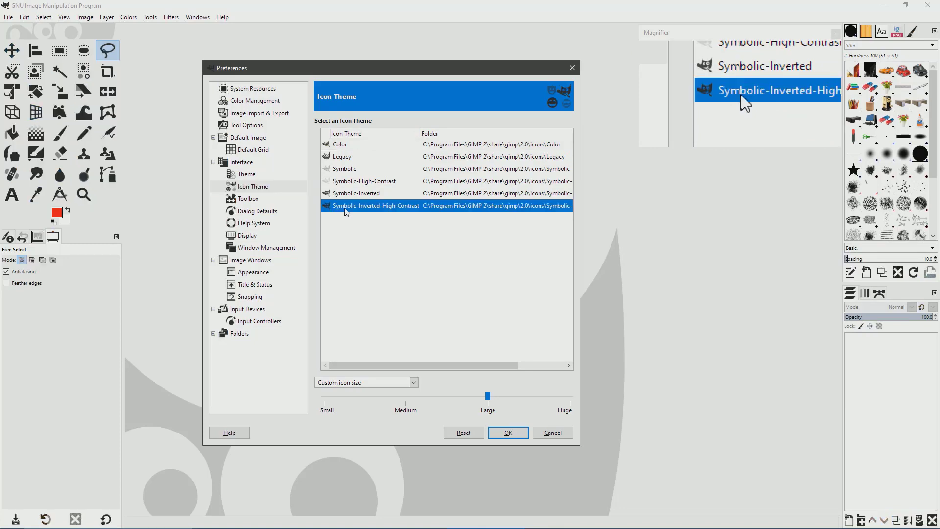
left_click(337, 146)
Step: Turn on tool groups in the Toolbox preferences and inspect the grouped selection tools in the toolbox
left_click(241, 200)
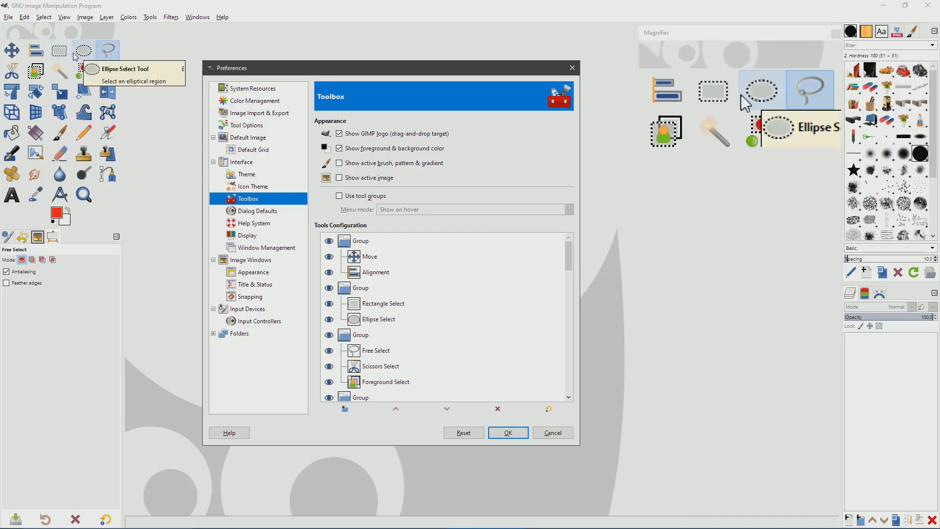
left_click(339, 196)
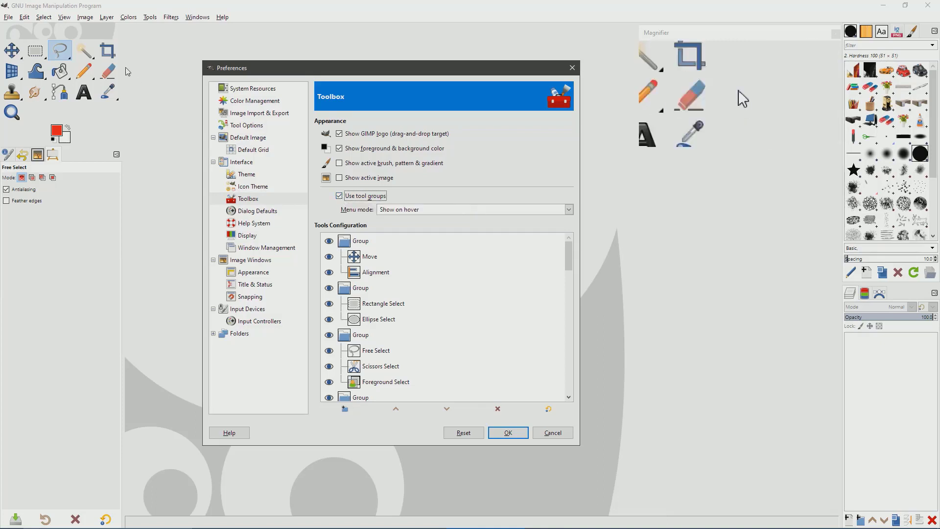
key("Return")
mouse_move(85, 57)
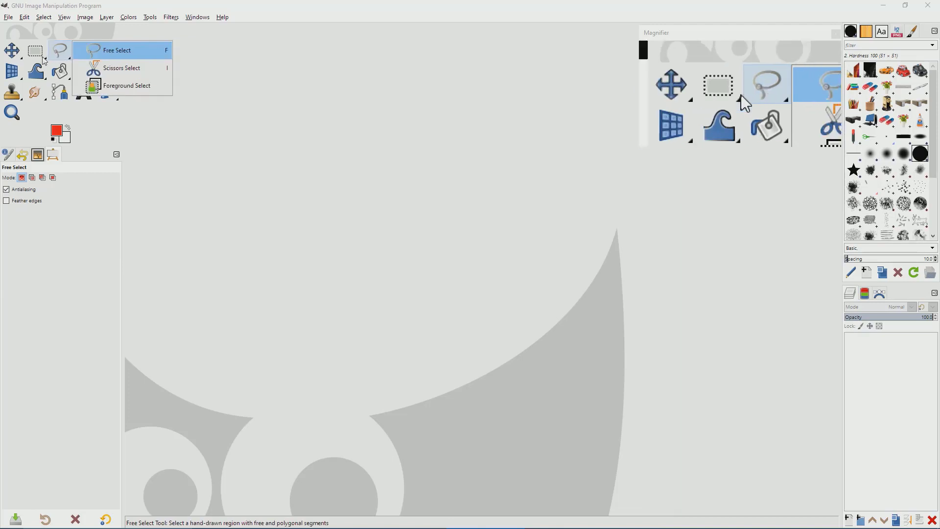
mouse_move(40, 61)
mouse_move(517, 514)
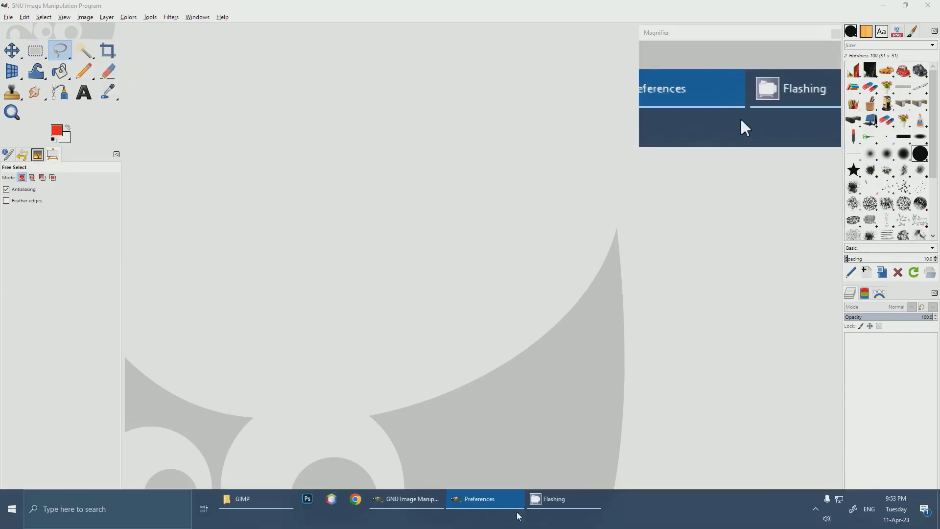
Step: Return to the preferences, turn off the use of tool groups and close the dialog
left_click(402, 501)
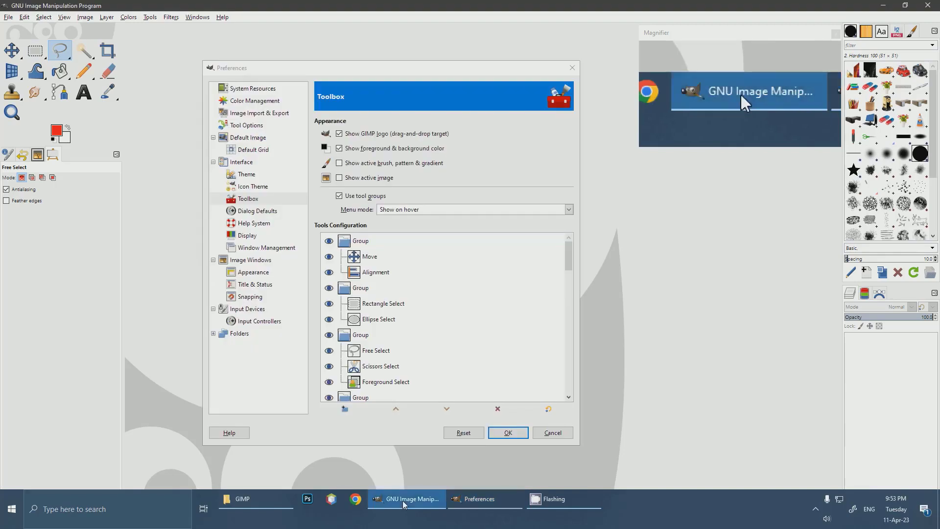
left_click(339, 196)
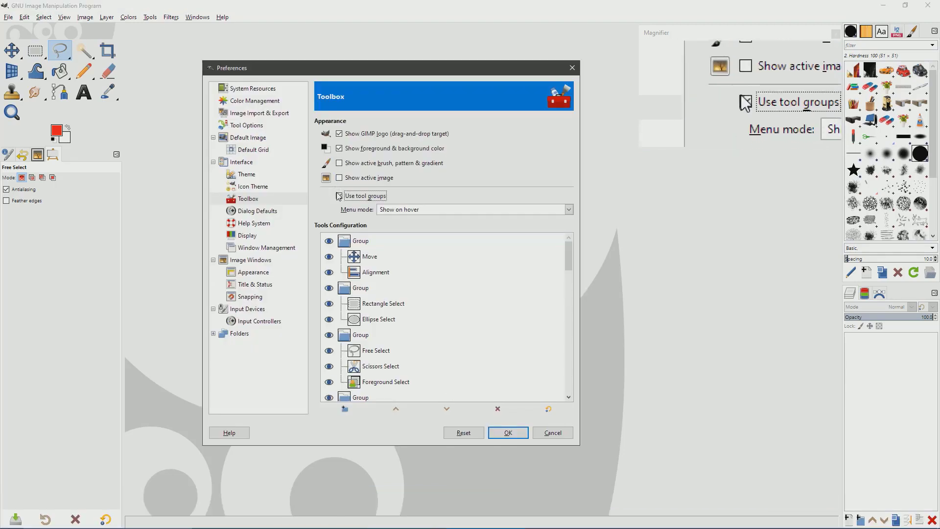
left_click(552, 432)
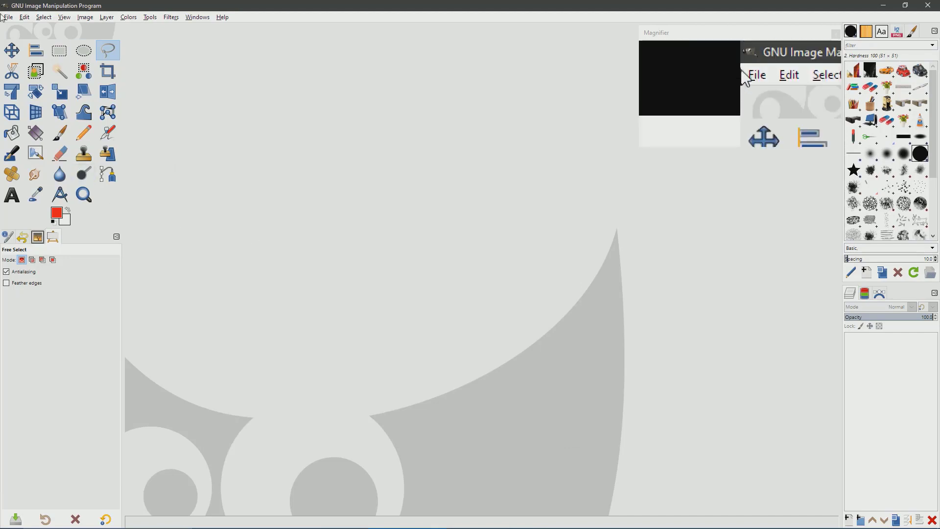
Step: Switch to File Explorer and open image1.jpg from the GIMP folder as an image in GIMP
left_click(7, 18)
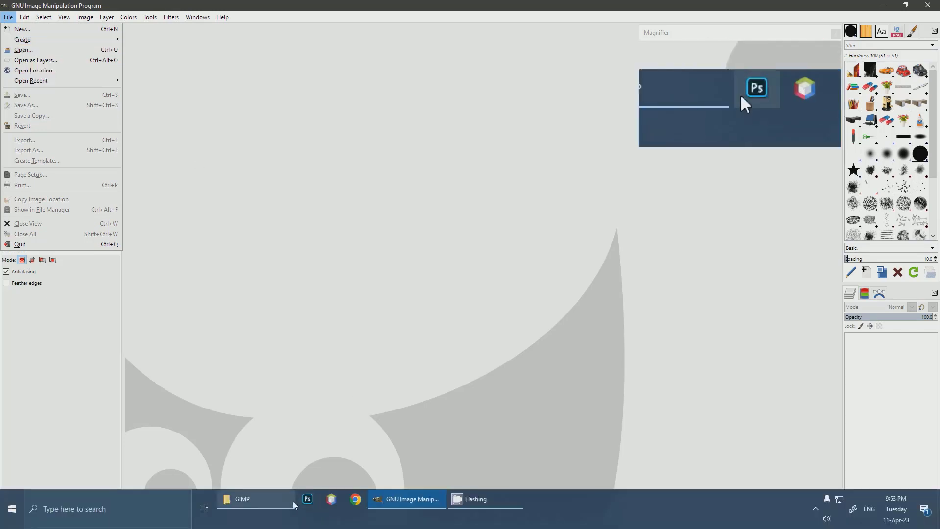
left_click(297, 509)
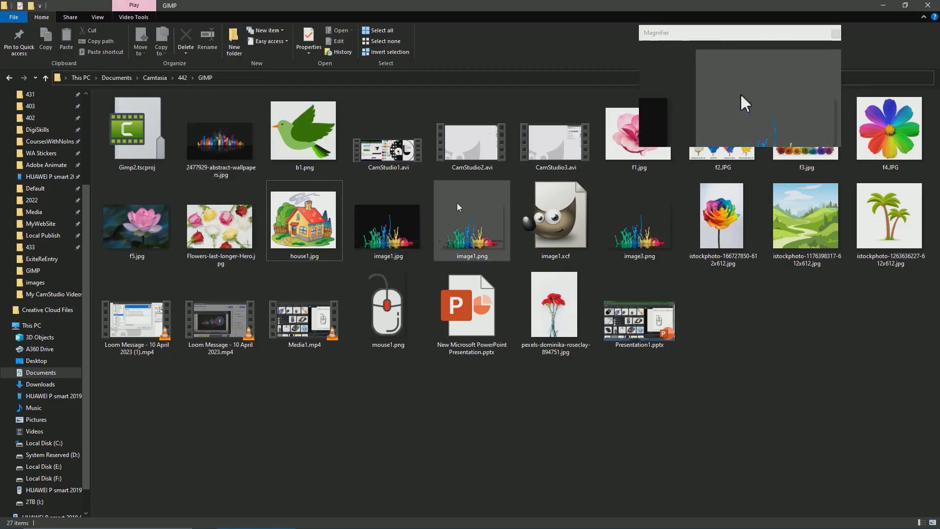
left_click_drag(390, 216, 742, 101)
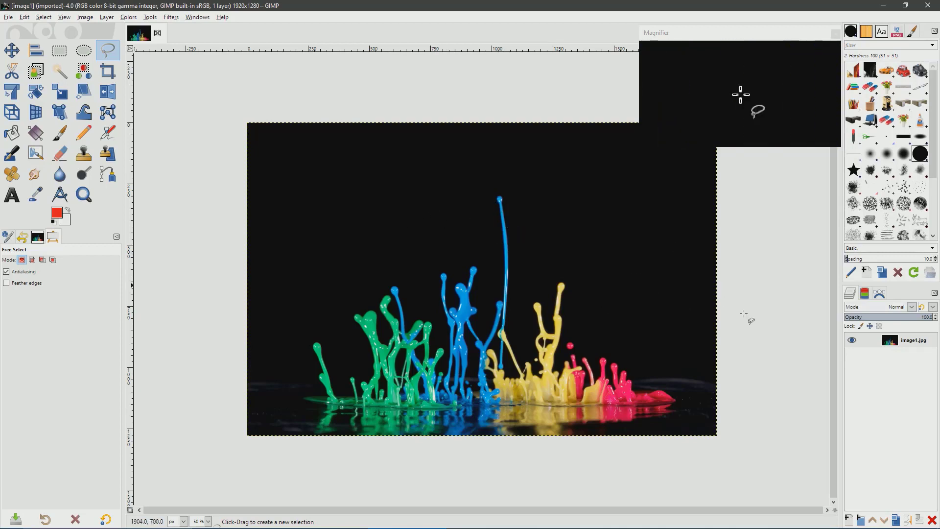
Step: Add an alpha channel to the image1.jpg layer
right_click(888, 343)
left_click(876, 388)
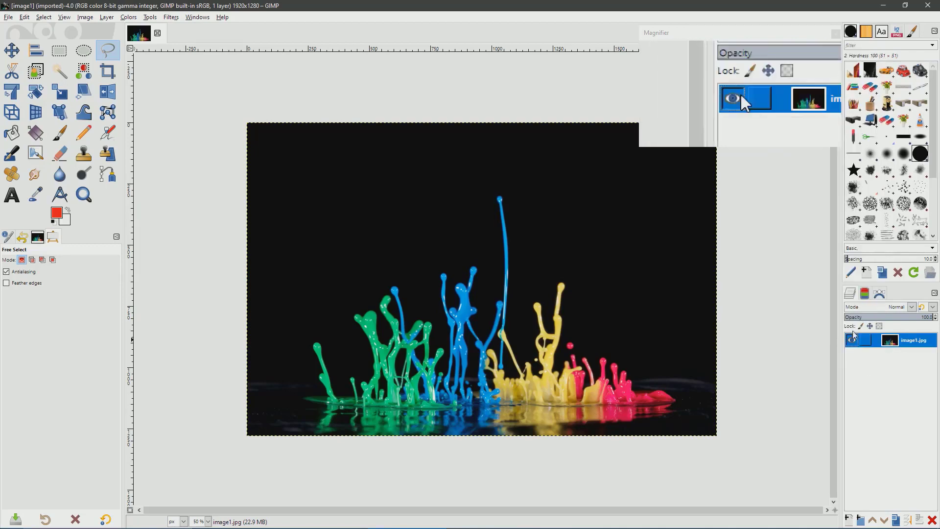
right_click(896, 344)
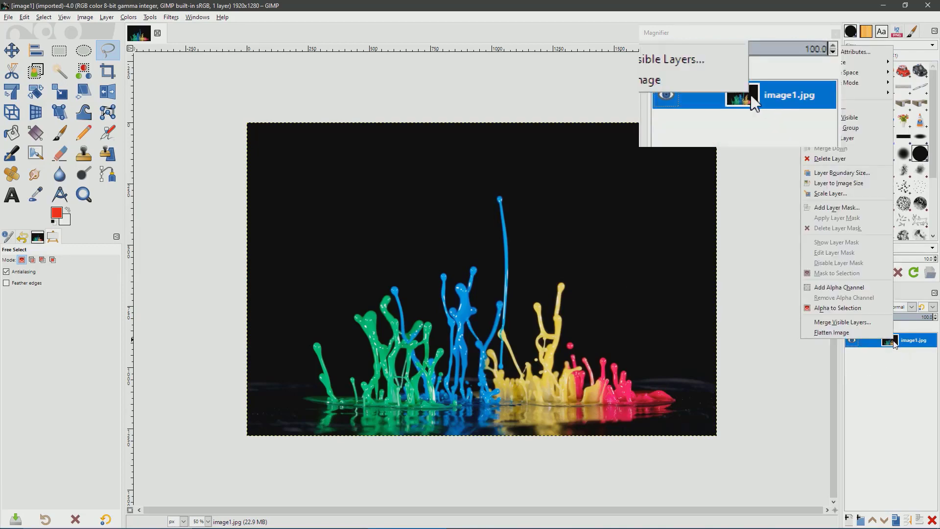
left_click(836, 289)
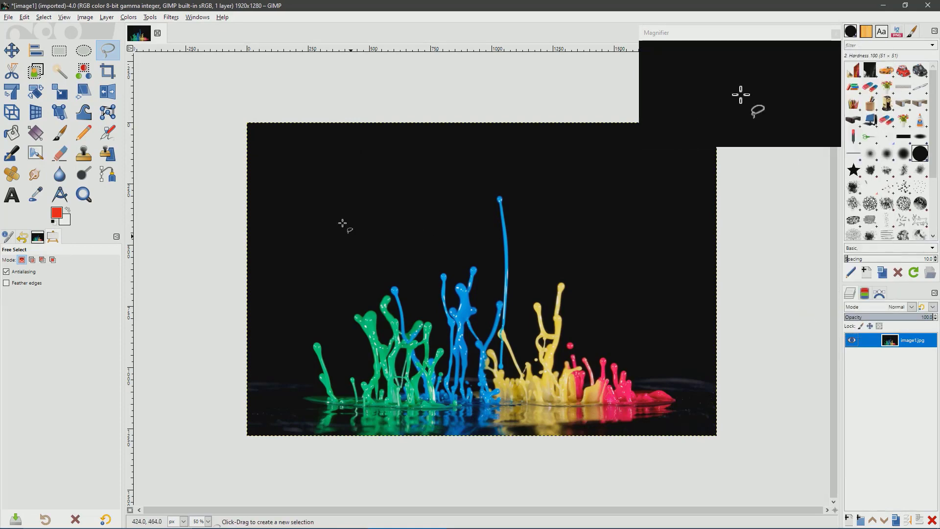
Step: Select the black background around the paint splashes with Fuzzy Select and delete it
left_click(60, 70)
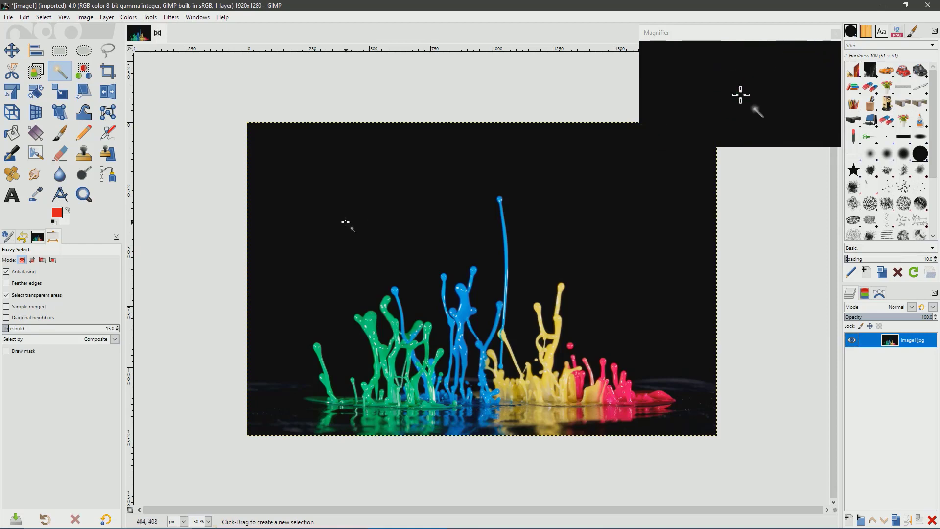
left_click(363, 182)
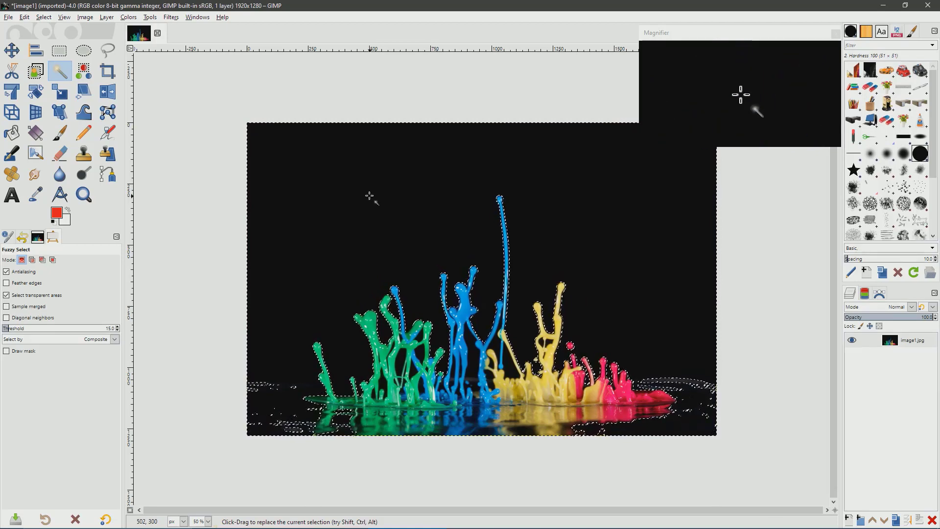
key("Delete")
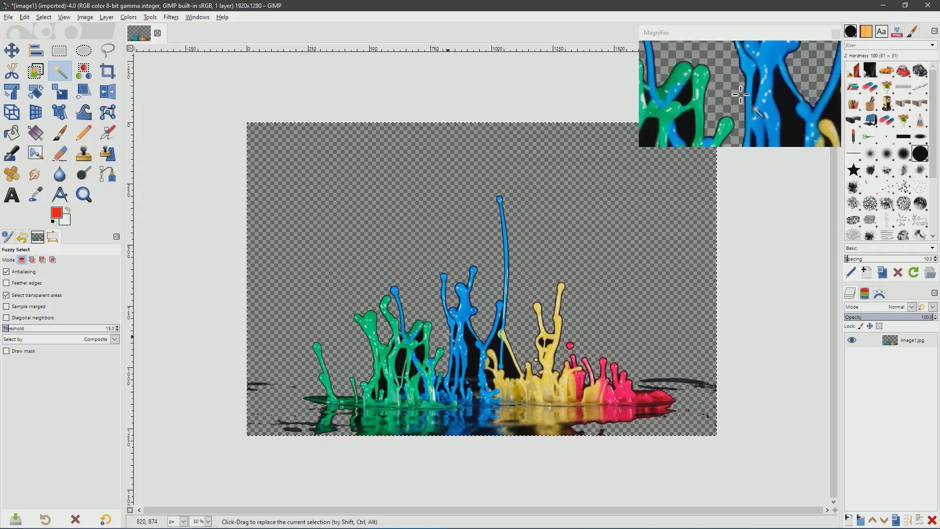
Step: Delete the enclosed black gaps between the upper green stems and the blue strand crossing them
left_click(402, 363)
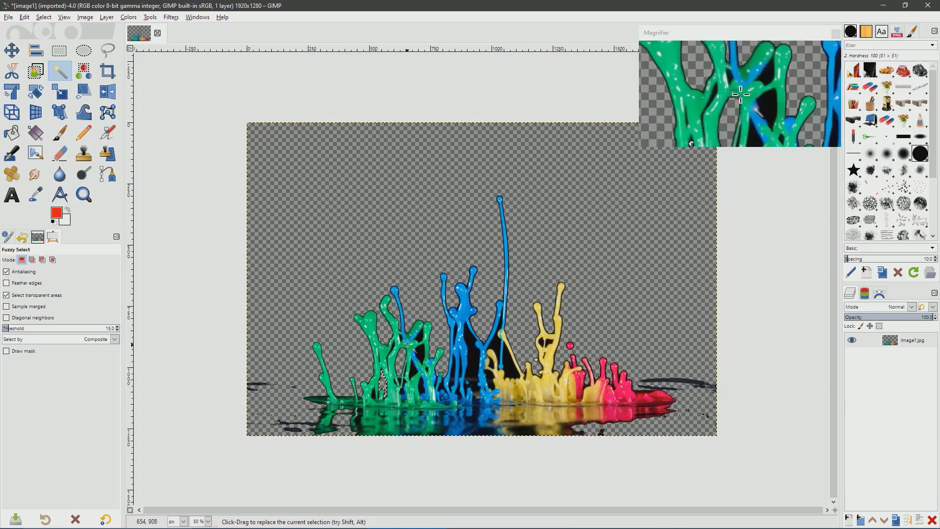
scroll(407, 343, "up", 4, "ctrl")
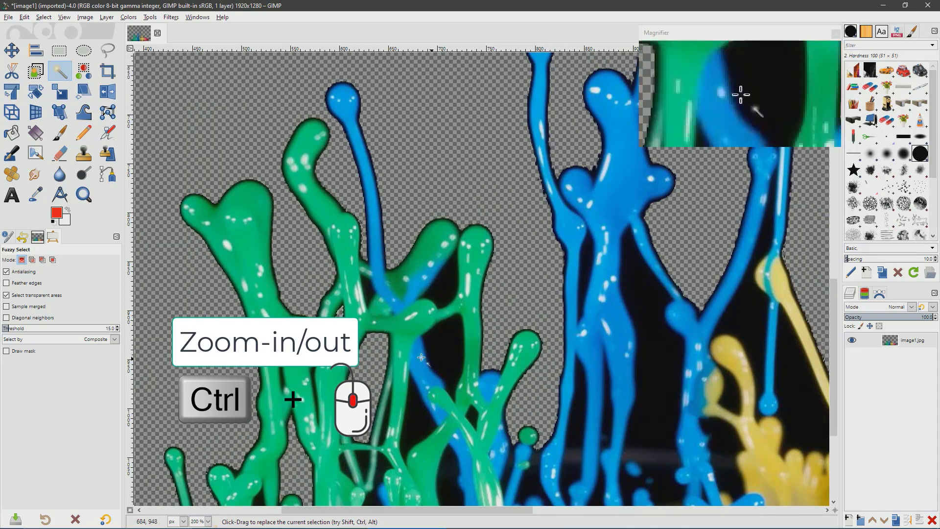
left_click(449, 287)
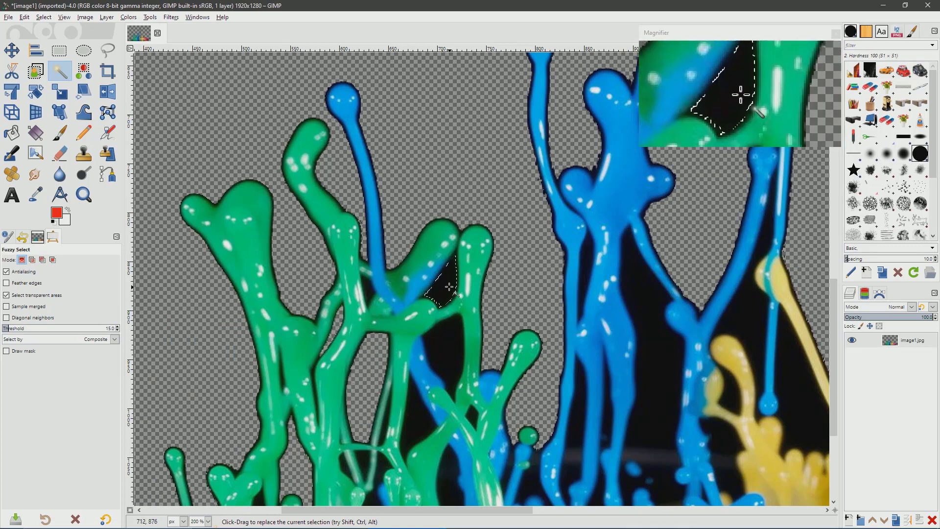
key("Delete")
left_click(442, 346)
key("Delete")
left_click(413, 415)
key("Delete")
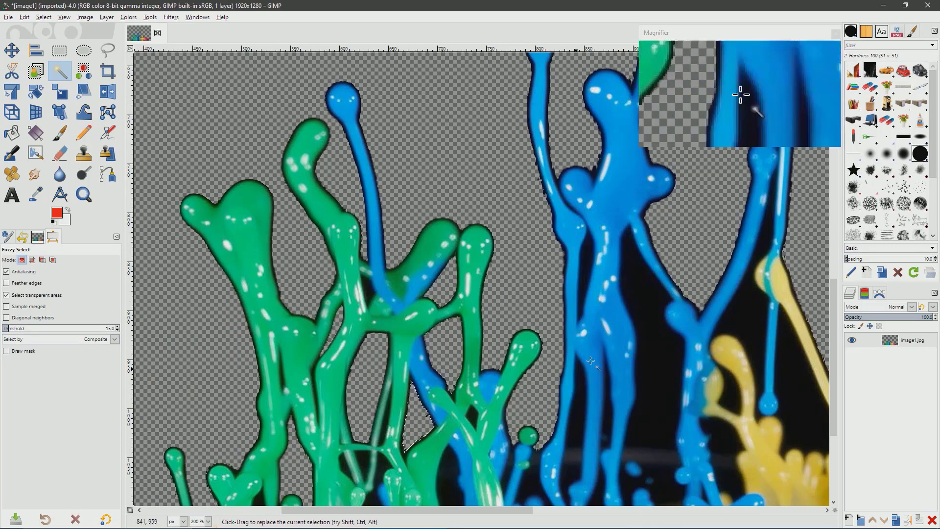
Step: Delete the black areas beside the large blue figure and in the narrow gaps along its inner edges
left_click(646, 307)
key("Delete")
left_click(578, 416)
key("Delete")
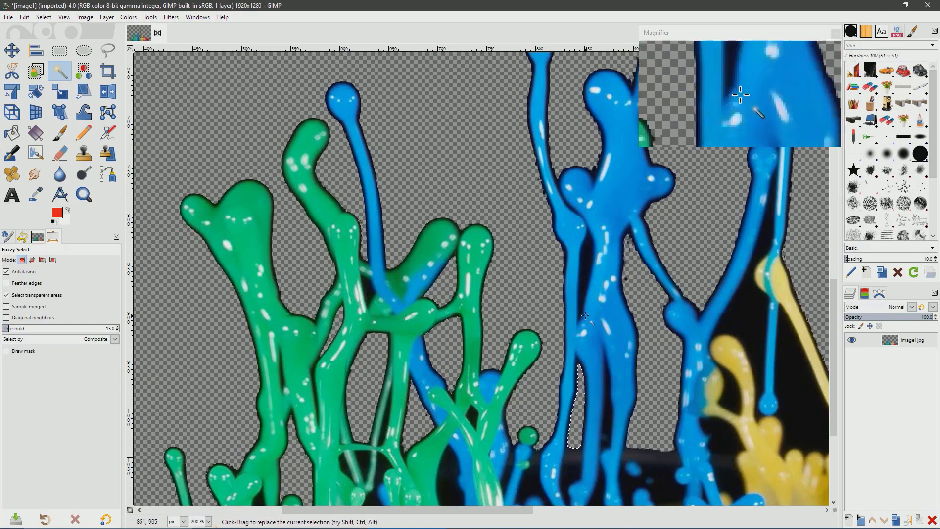
left_click(587, 268)
key("Delete")
Step: Delete the black gaps around the thin blue strand near the yellow splash and below the large blue figure
left_click(744, 318)
key("Delete")
left_click(787, 374)
key("Delete")
left_click(653, 459)
key("Delete")
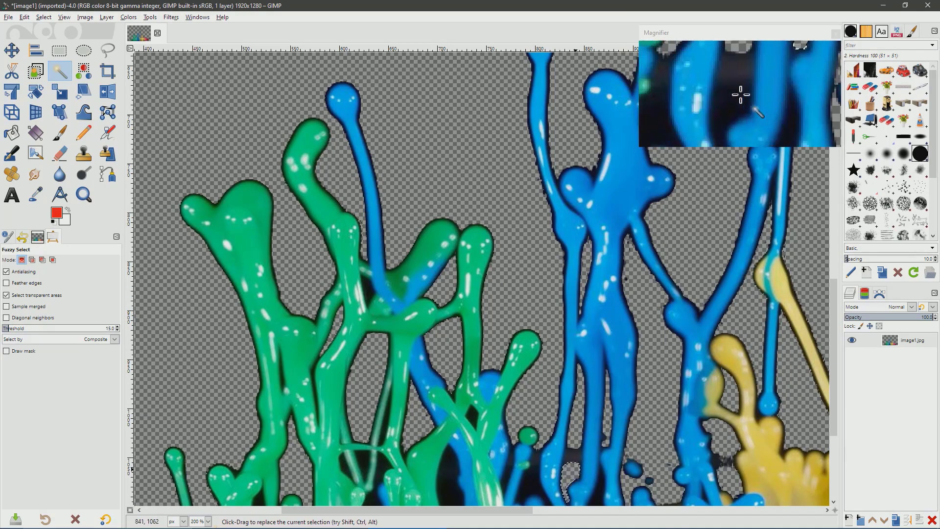
Step: Delete the dark patches enclosed between the lower green stems near the water surface
left_click(448, 473)
key("Delete")
left_click_drag(386, 503, 426, 298)
left_click(414, 280)
key("Delete")
left_click(403, 258)
key("Delete")
left_click(299, 313)
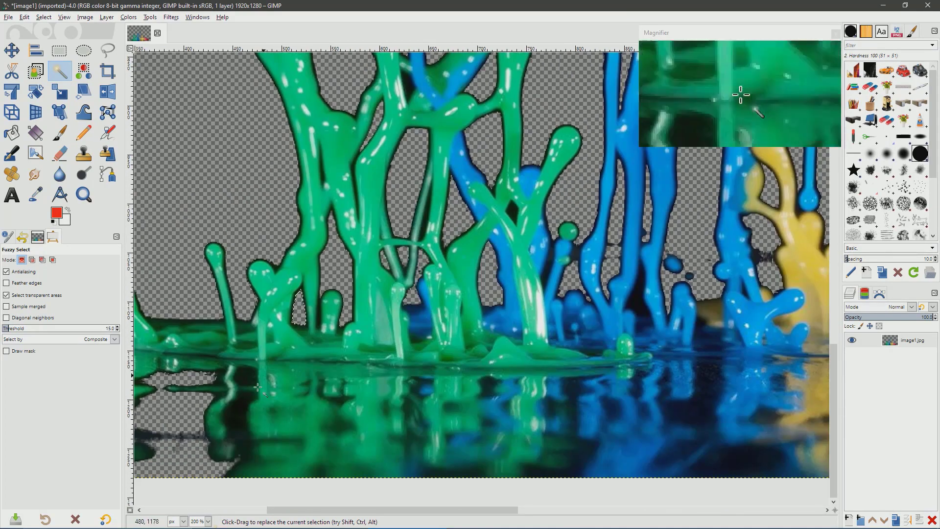
Step: Clear the remaining small dark gaps where the lower green stems meet the blue splashes
left_click(424, 218)
key("Delete")
left_click(512, 212)
key("Delete")
left_click(547, 215)
key("Delete")
left_click(641, 287)
Step: Delete the dark streaks and leftover black beside the yellow and pink splashes
scroll(629, 338, "up", 5)
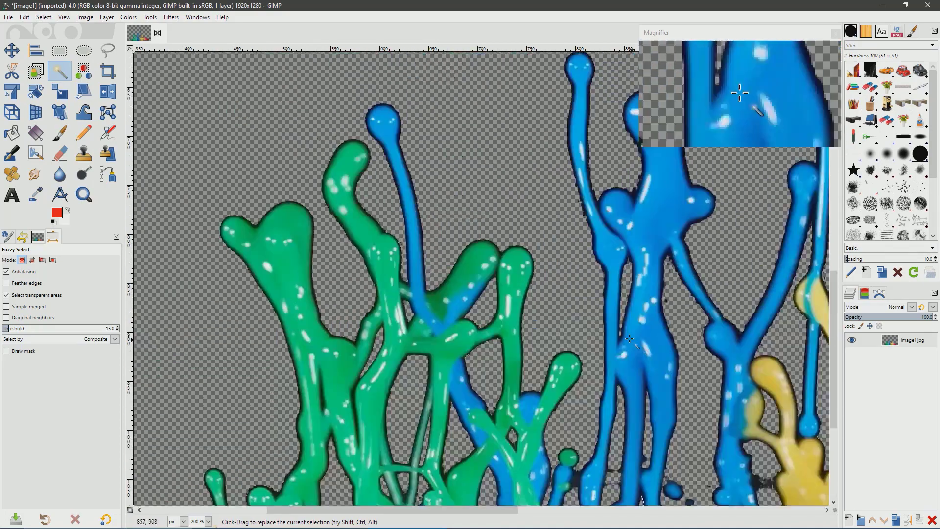
scroll(629, 338, "down", 4)
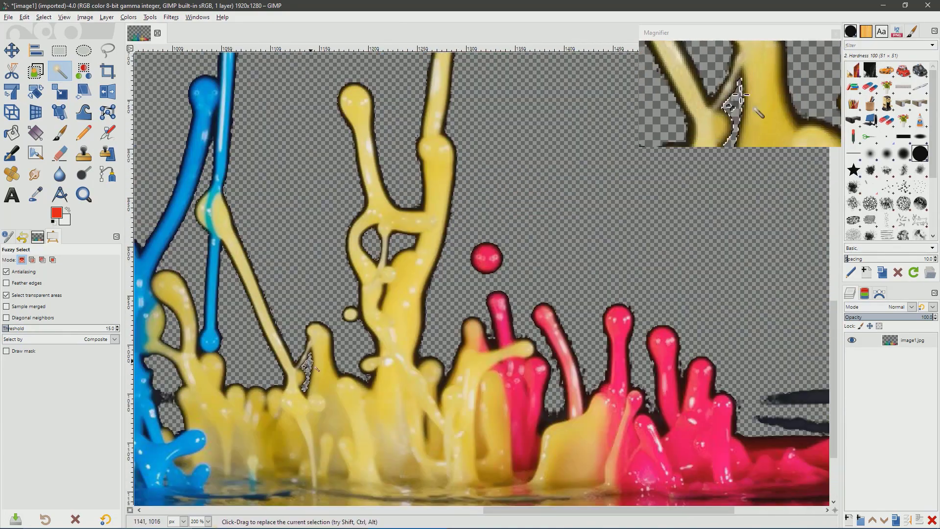
left_click(786, 421)
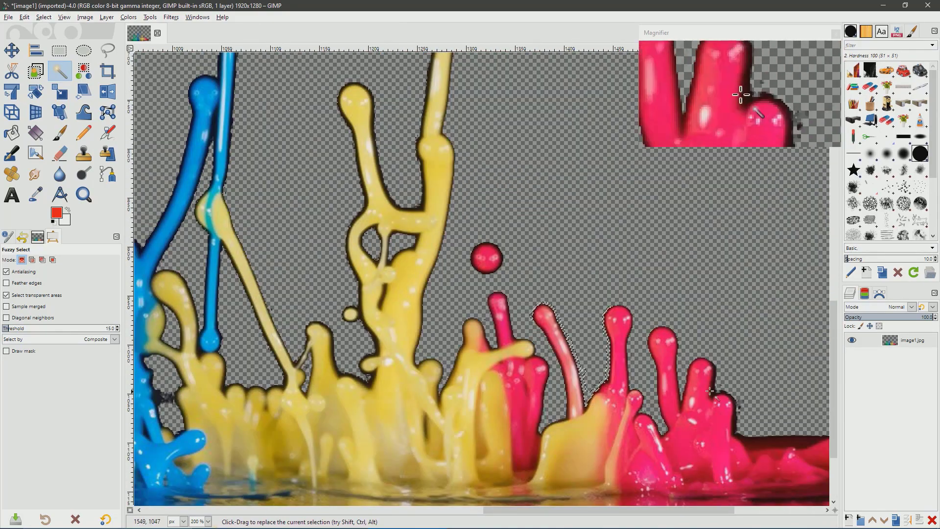
key("Delete")
Step: Delete the dark gap between the blue splash and the thin blue strand, and the dark fringe along the strand's right edge
scroll(206, 371, "down", 2)
scroll(206, 231, "up", 6)
left_click(231, 366)
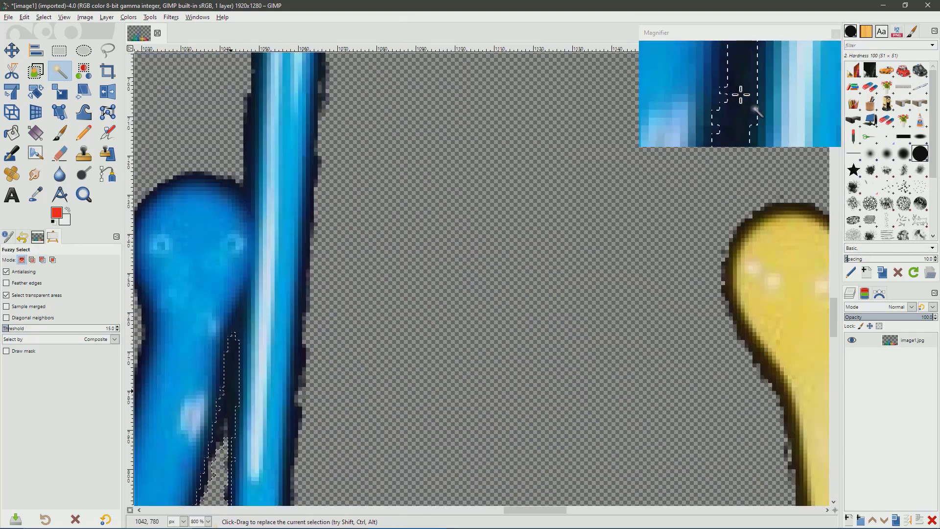
key("Delete")
left_click(299, 360)
key("Delete")
scroll(196, 385, "down", 9)
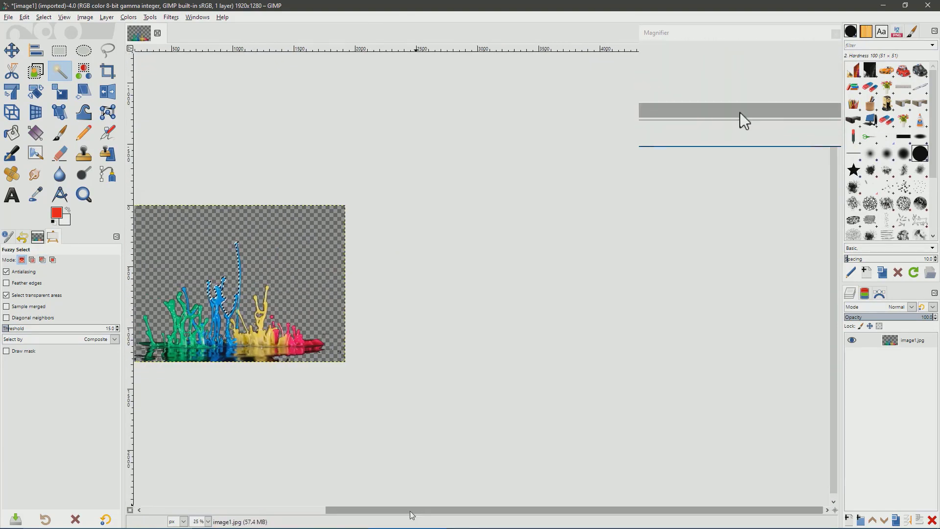
Step: Delete the remaining dark background patches around the green reflection at the lower left of the picture
scroll(196, 384, "up", 3)
left_click(194, 384)
key("Delete")
left_click(220, 384)
key("Delete")
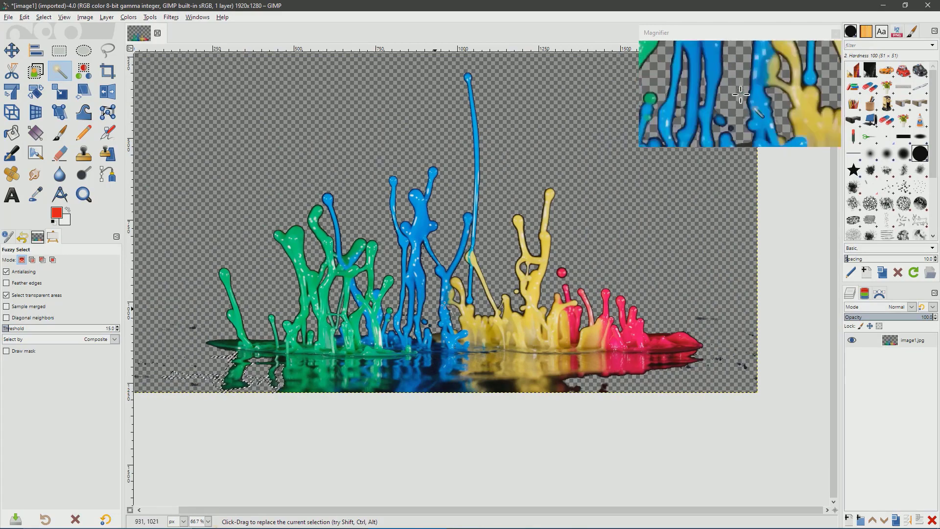
scroll(440, 271, "down", 3)
scroll(446, 267, "up", 2)
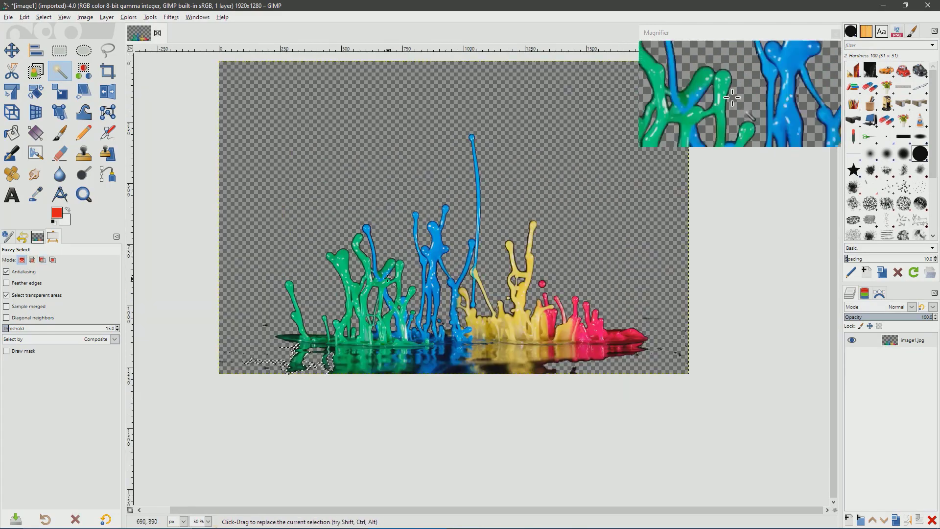
scroll(400, 281, "up", 1)
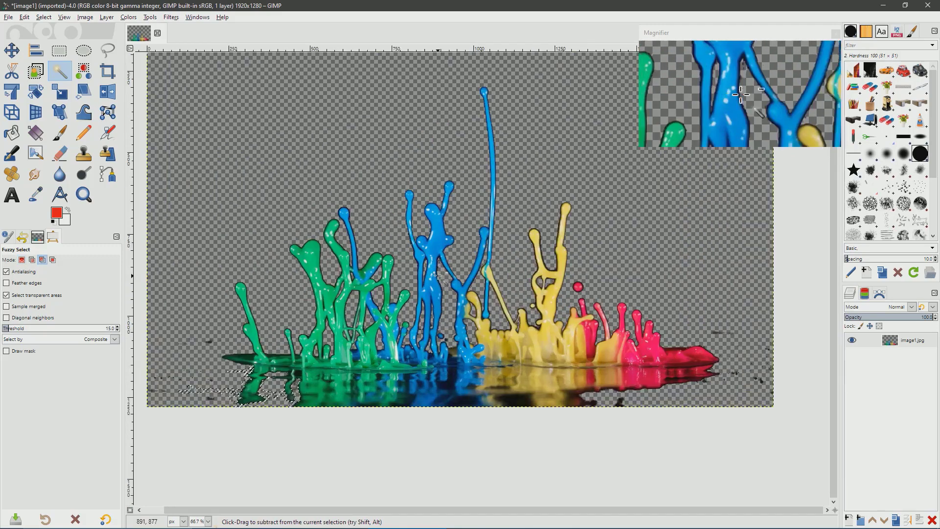
scroll(401, 304, "down", 3)
scroll(404, 327, "up", 1)
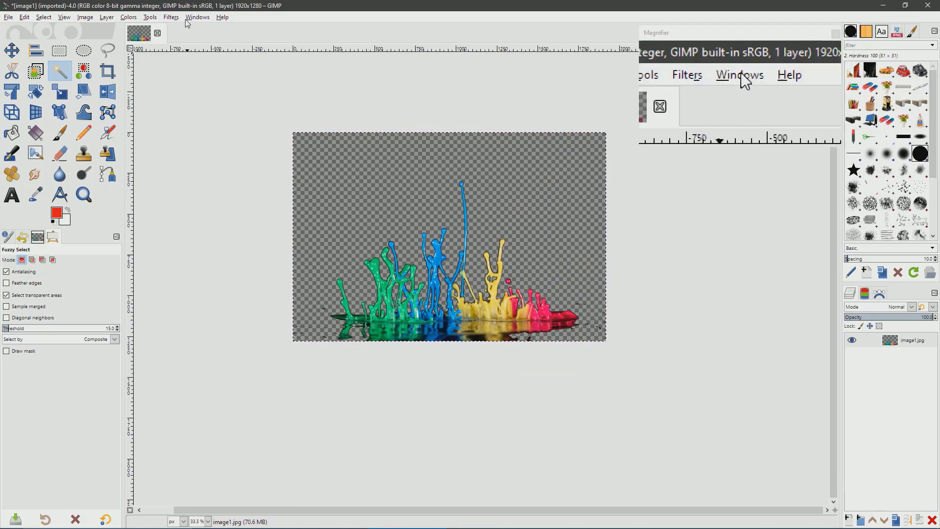
Step: Check the existing image1 and image3 files in the GIMP folder in File Explorer and return to GIMP
left_click(264, 499)
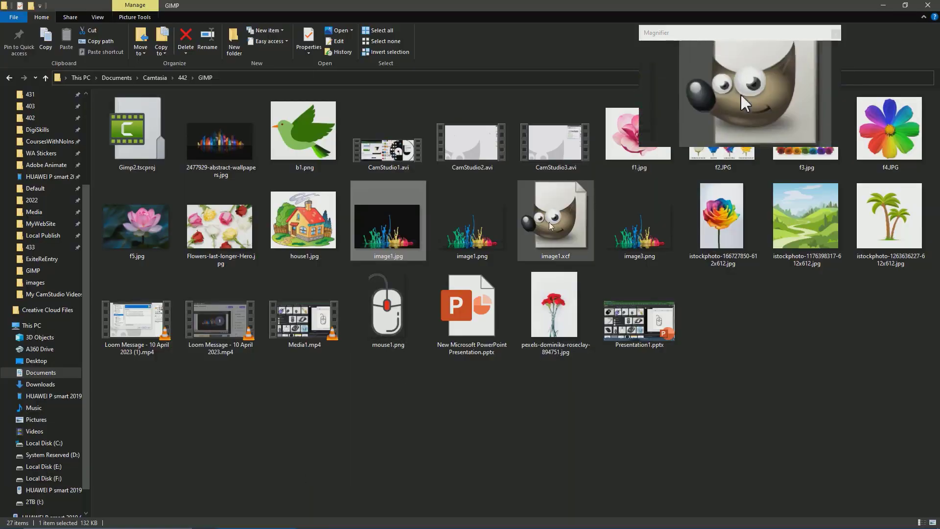
mouse_move(555, 227)
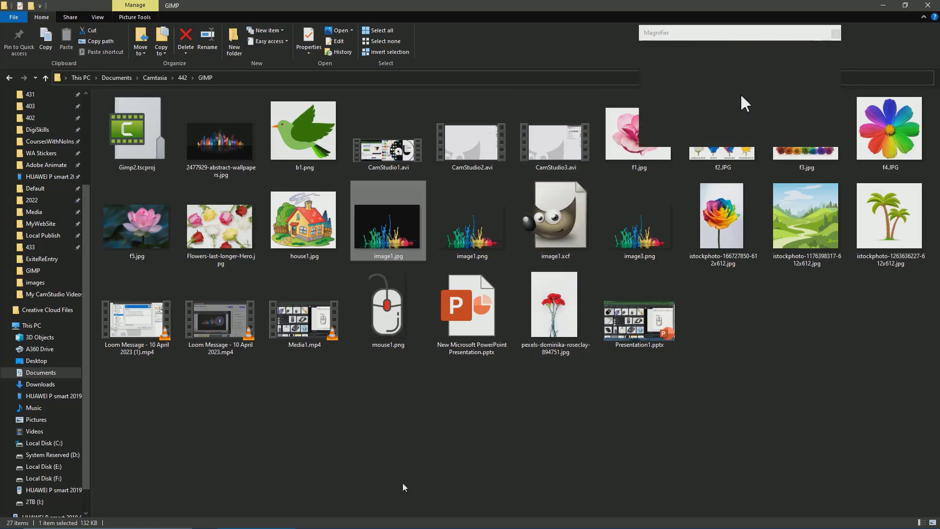
mouse_move(356, 527)
left_click(383, 499)
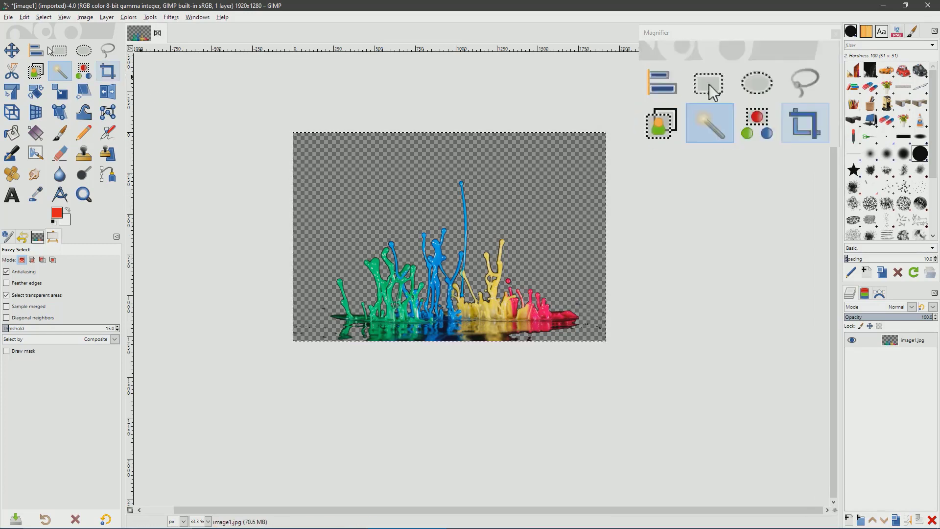
Step: Start exporting the cut-out image into the GIMP folder under the file name image4.png
left_click(8, 18)
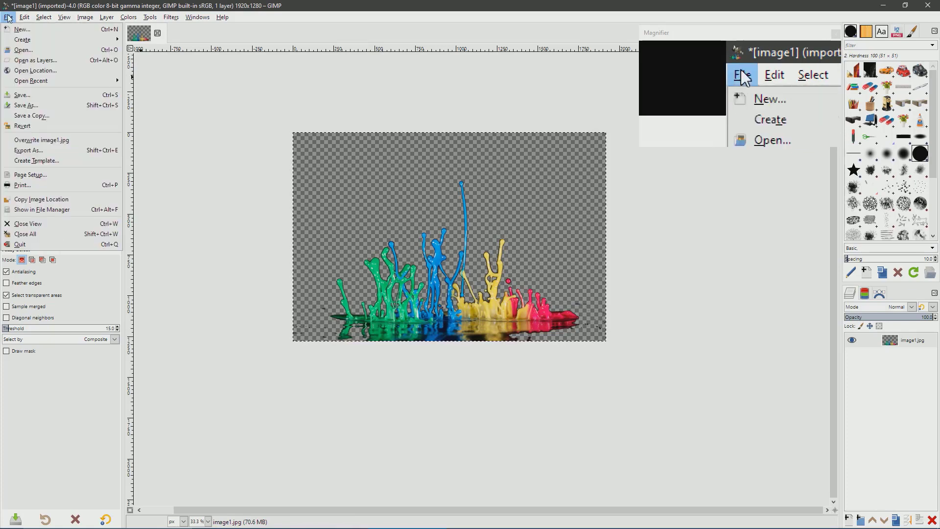
left_click(31, 151)
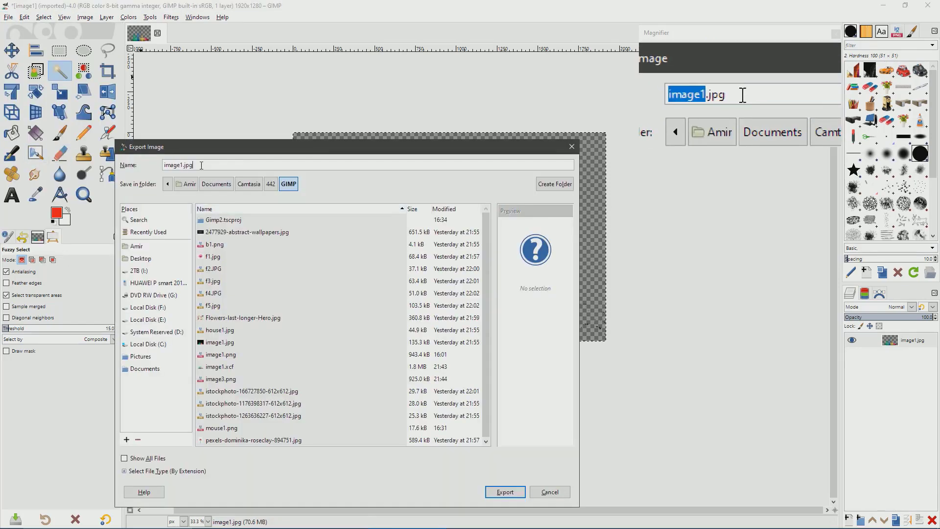
left_click(200, 165)
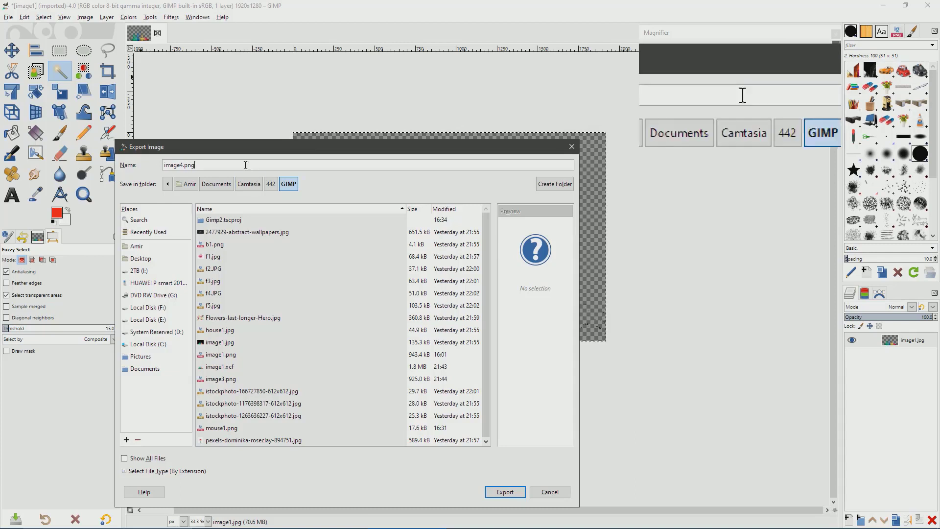
Step: Choose PNG image as the file type and export the picture with the default PNG options
left_click_drag(230, 278, 253, 88)
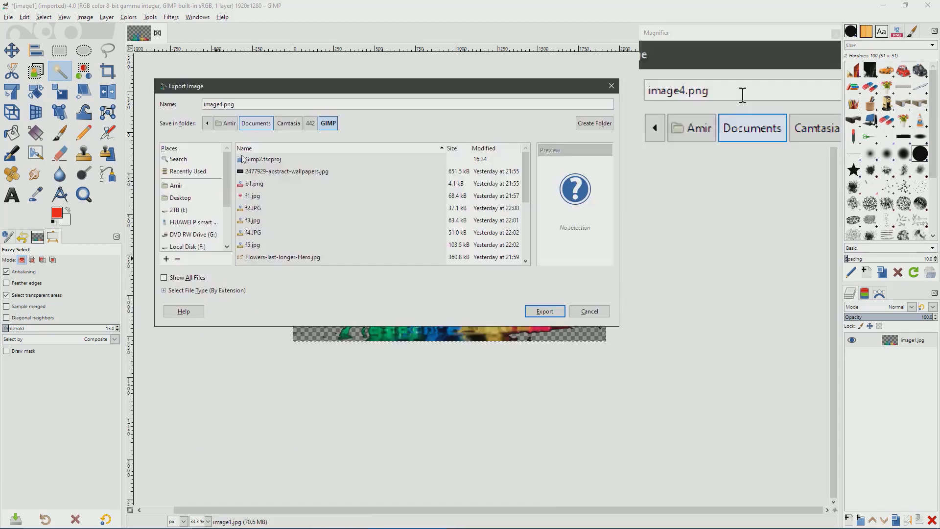
left_click(163, 291)
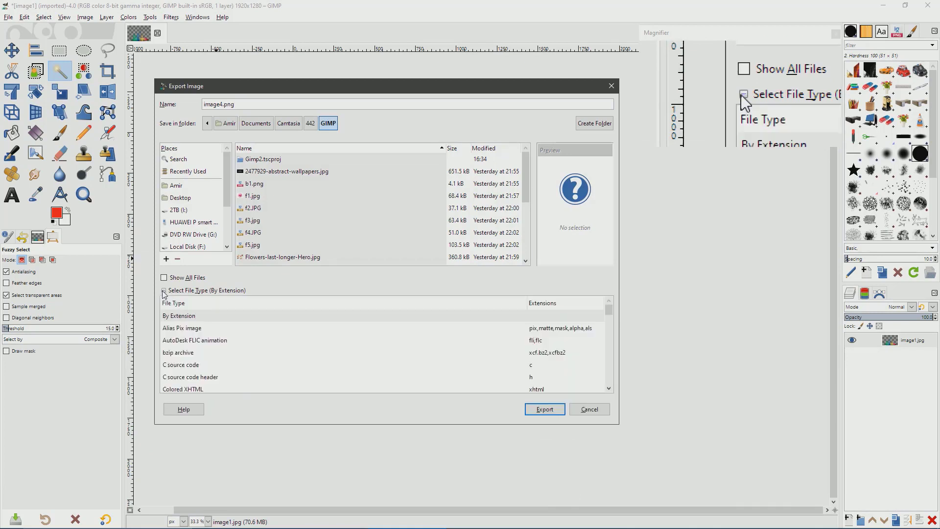
scroll(199, 352, "down", 9)
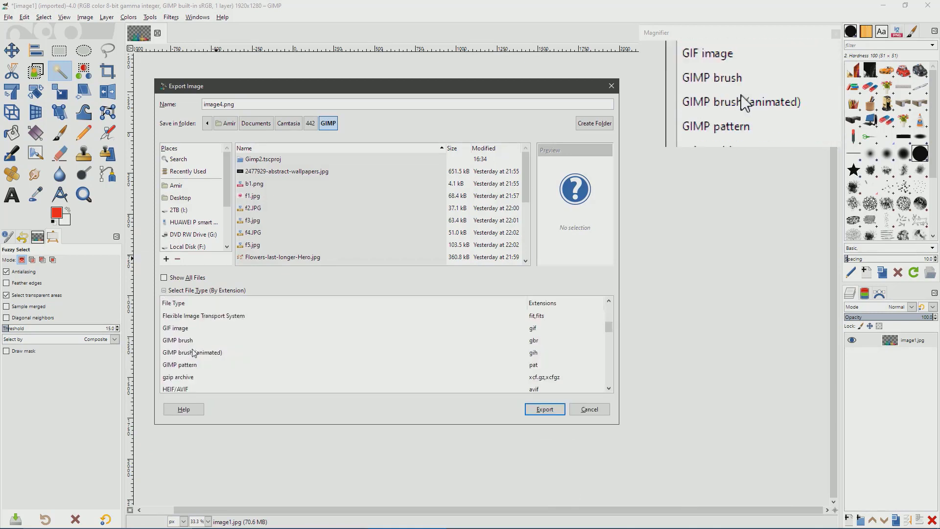
scroll(195, 361, "down", 2)
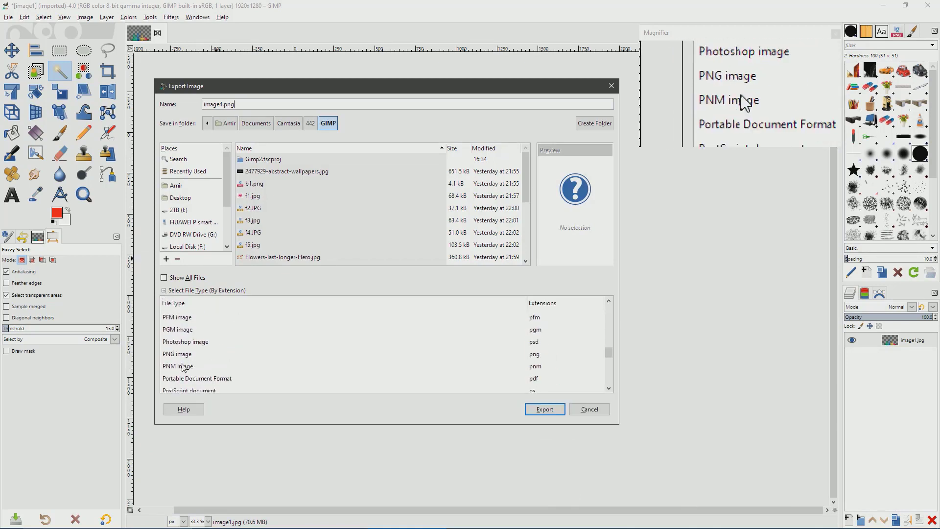
left_click(169, 354)
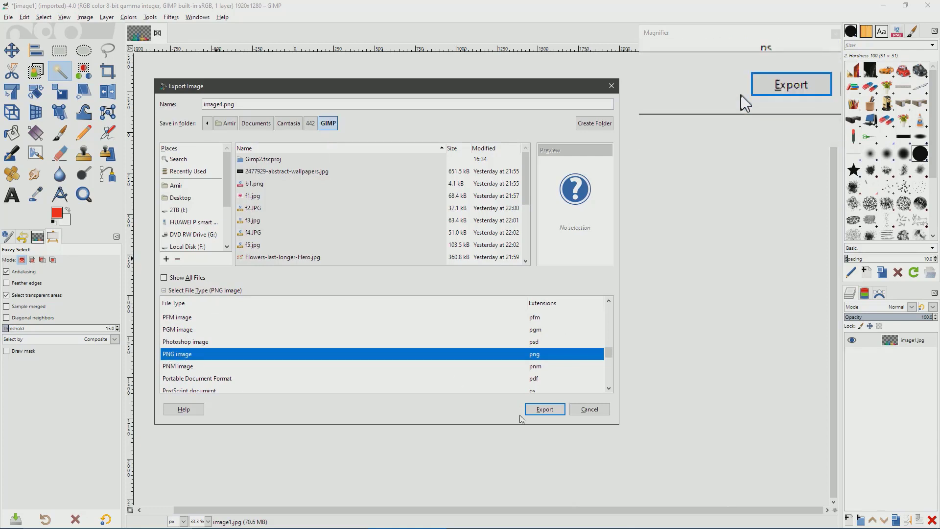
left_click(539, 416)
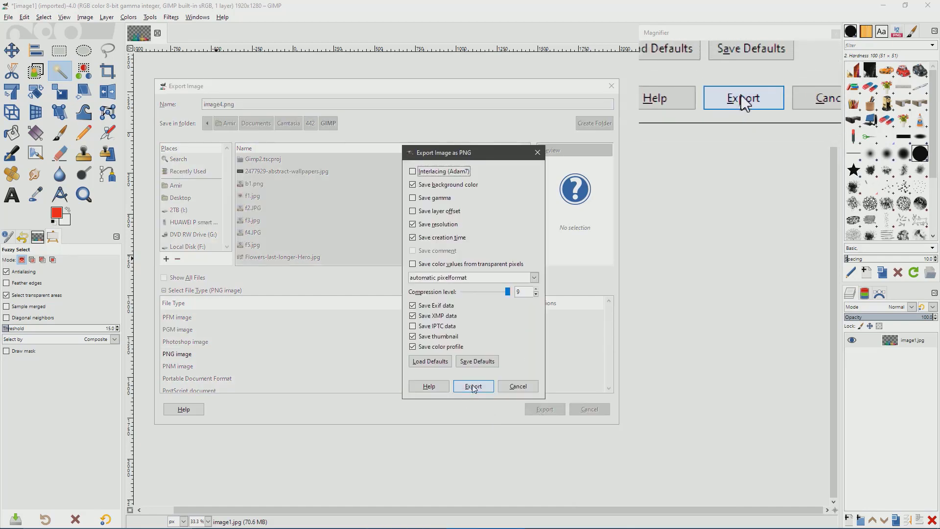
left_click(473, 387)
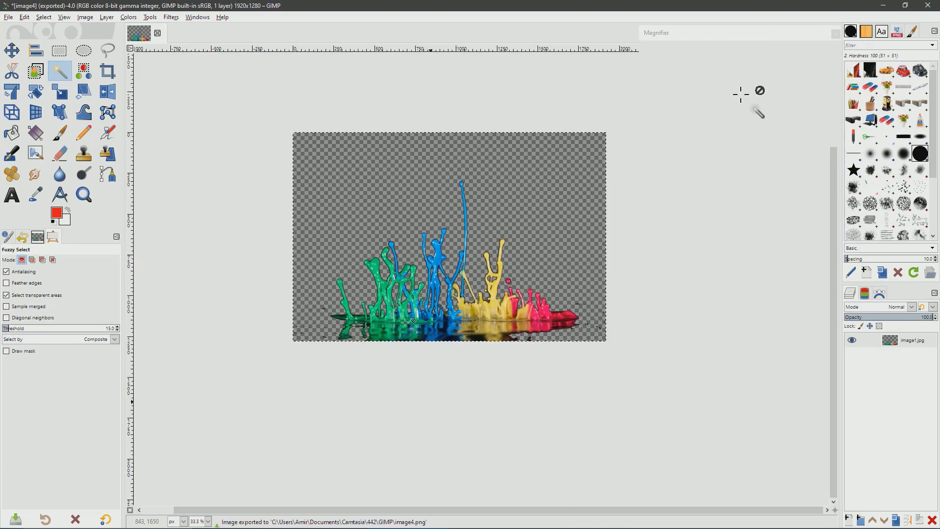
Step: Switch to File Explorer and check the exported image4.png in the GIMP folder
mouse_move(312, 526)
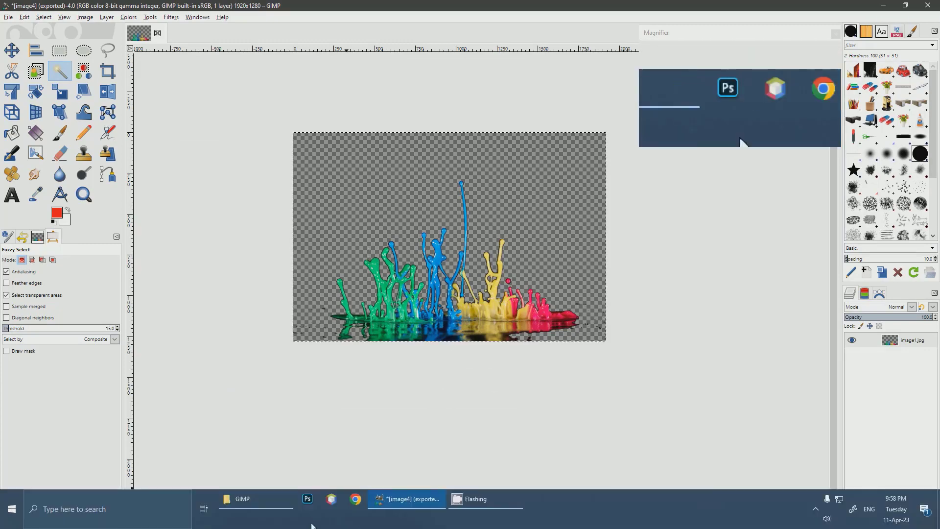
left_click(279, 504)
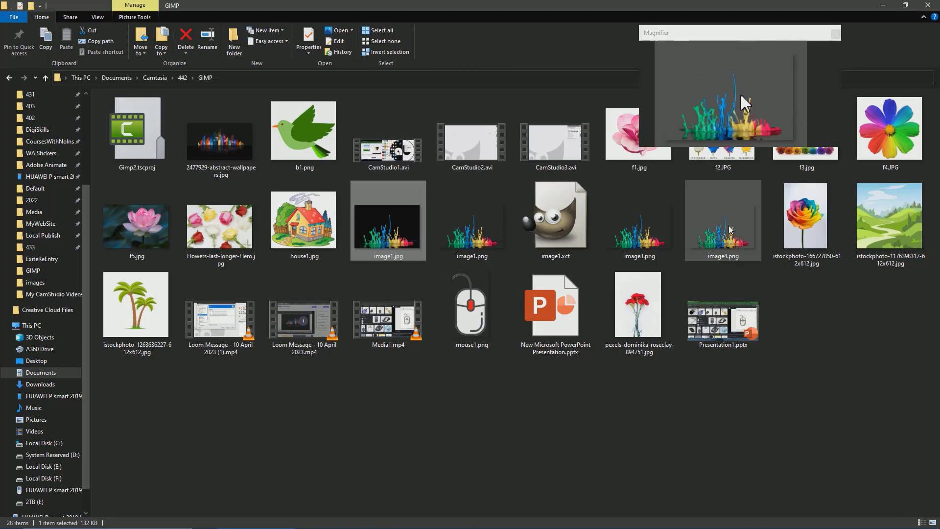
mouse_move(714, 240)
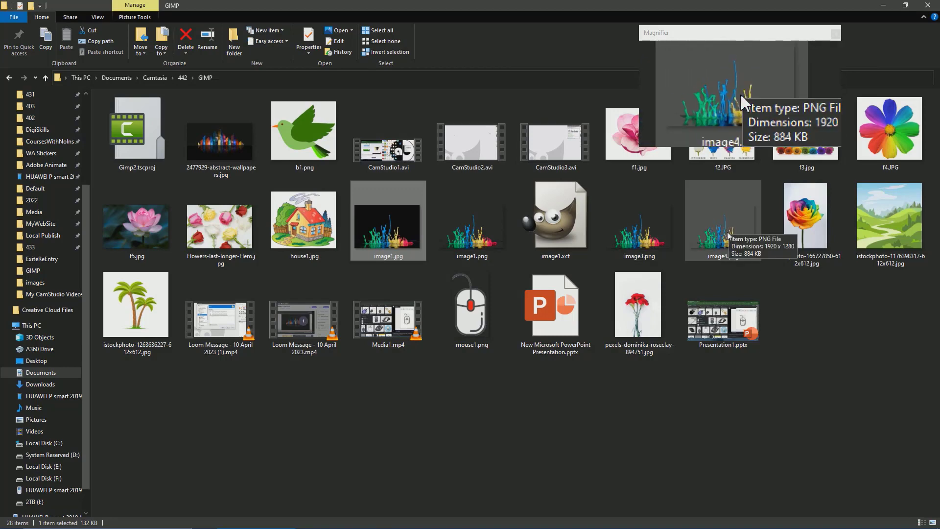
Step: Open New Microsoft PowerPoint Presentation.pptx in PowerPoint and add a first slide without its title and subtitle placeholders
double_click(549, 313)
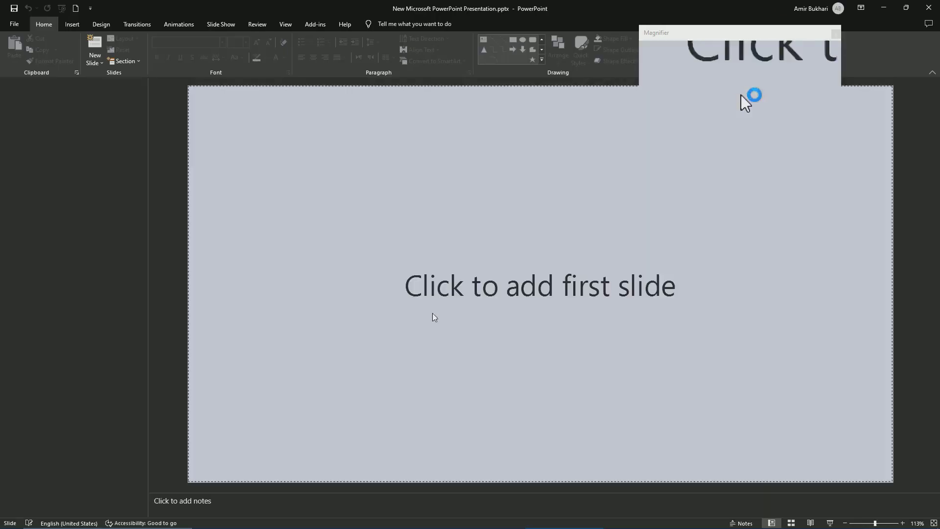
left_click(352, 283)
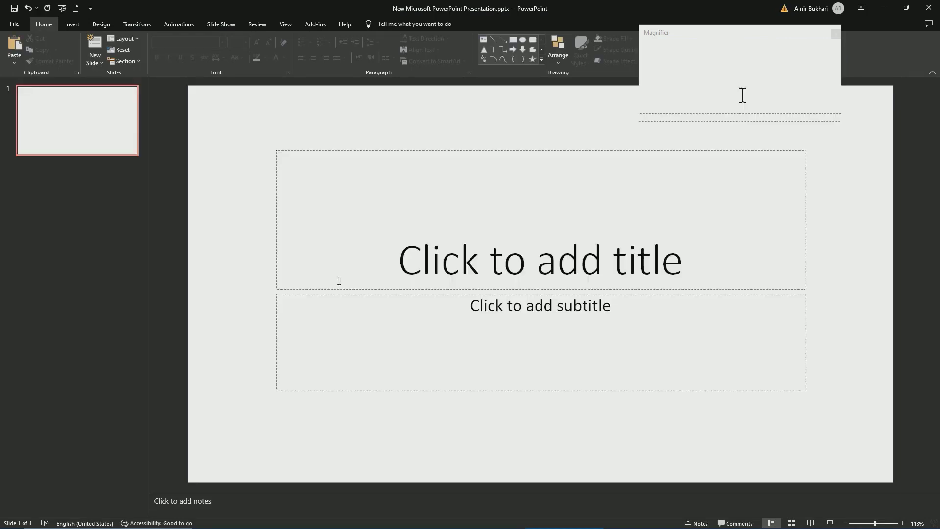
key("Delete")
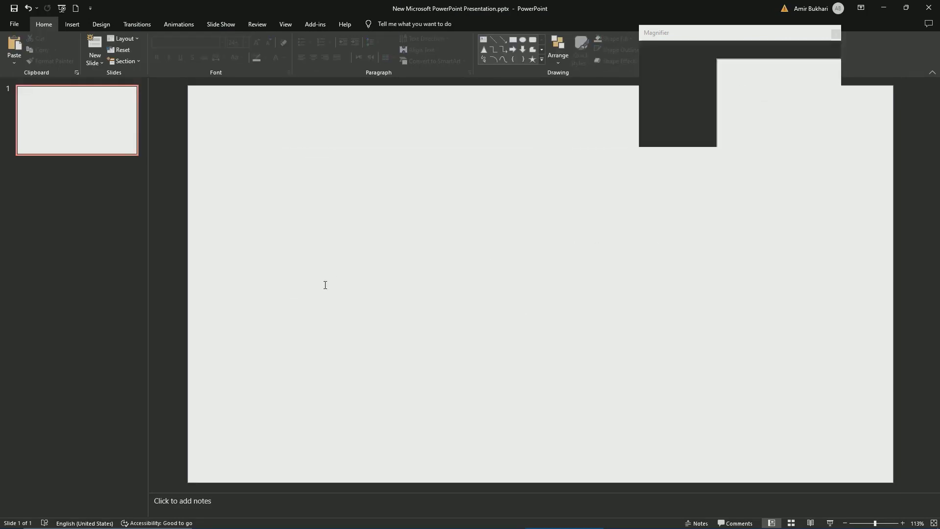
Step: Insert image4.png from the Documents > Camtasia > 442 > GIMP folder and move it to the left side of the slide
left_click(74, 26)
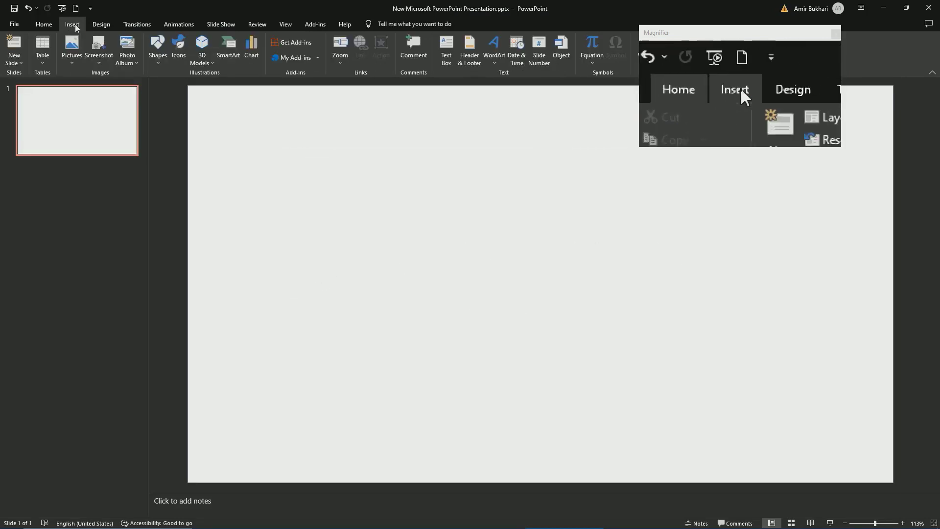
left_click(72, 49)
left_click(89, 88)
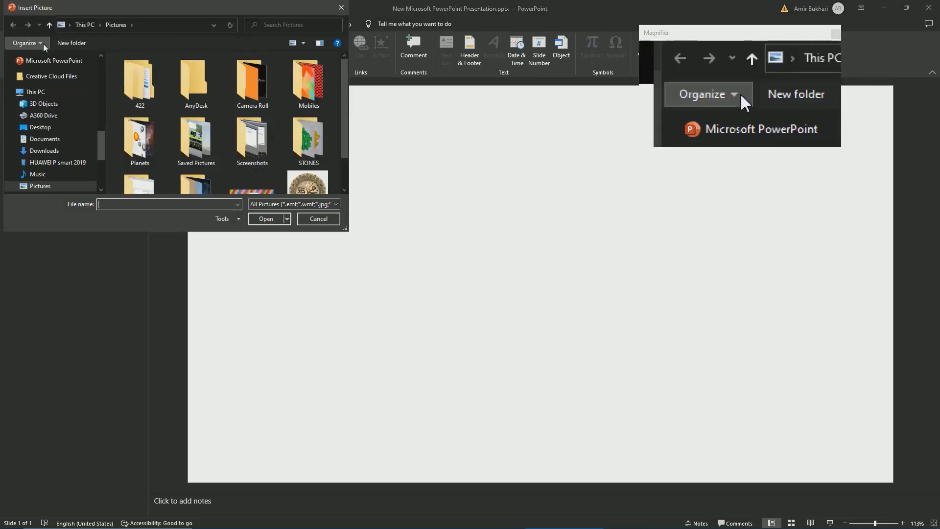
left_click(44, 139)
double_click(143, 141)
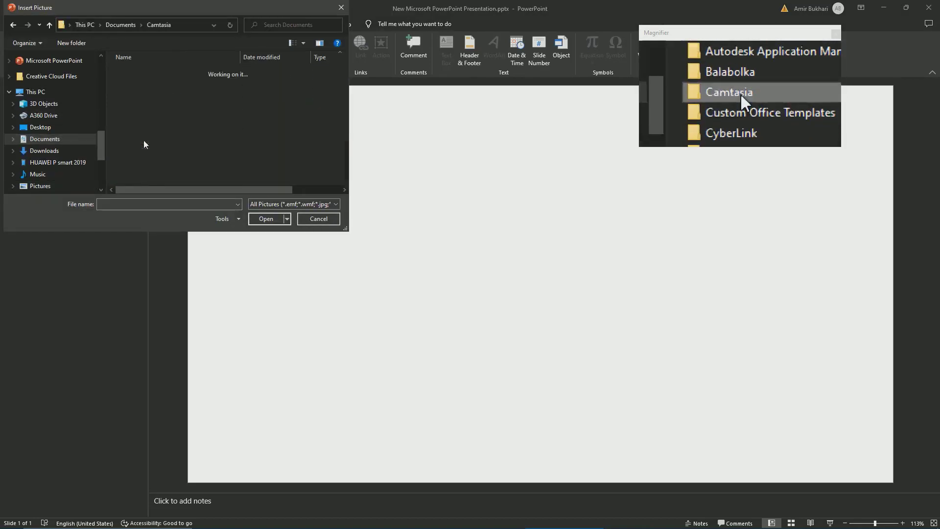
double_click(136, 119)
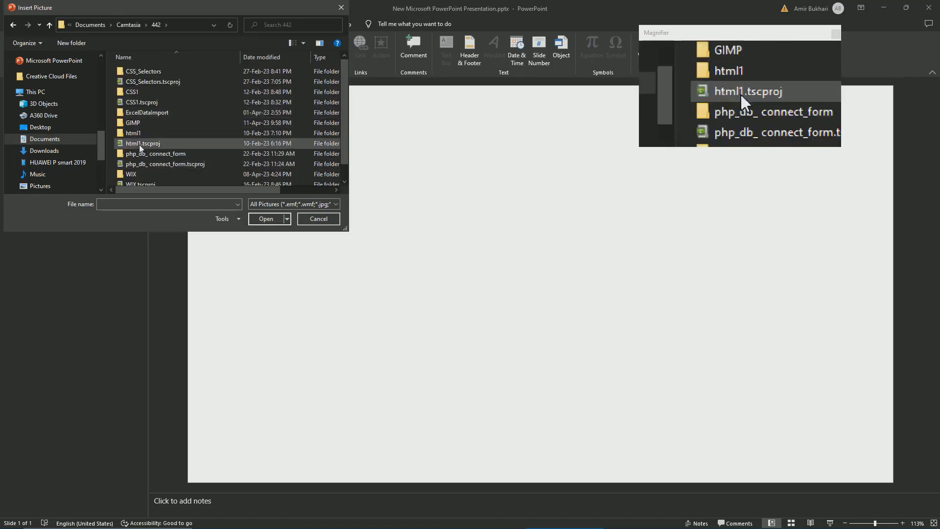
double_click(134, 123)
scroll(161, 147, "down", 5)
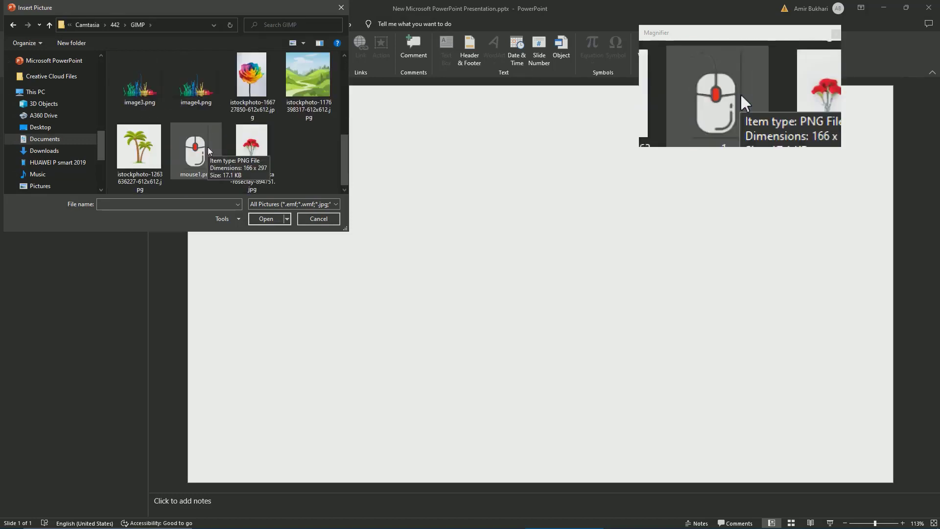
left_click(202, 91)
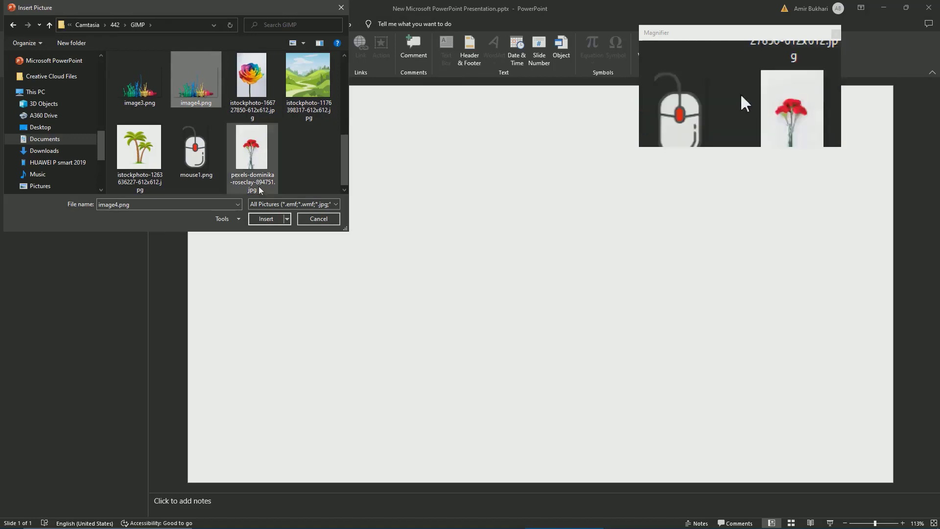
left_click(266, 218)
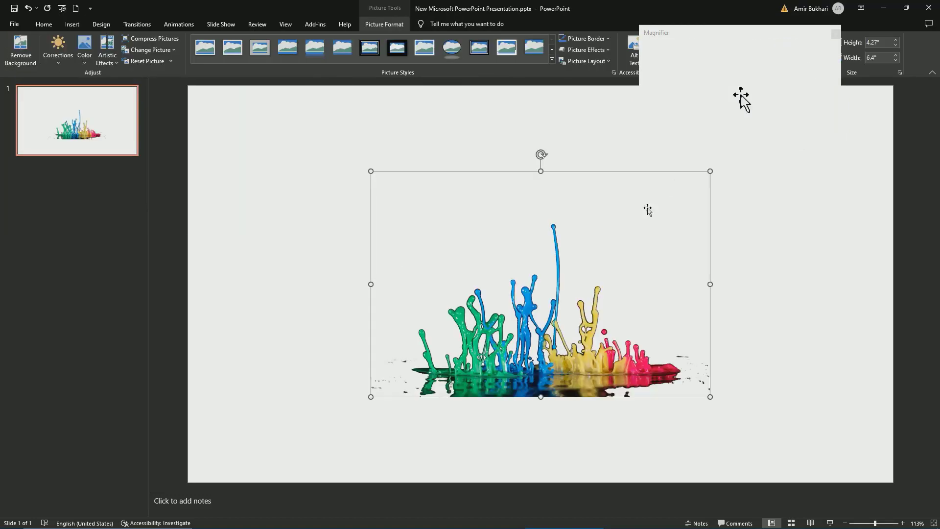
left_click_drag(598, 271, 378, 253)
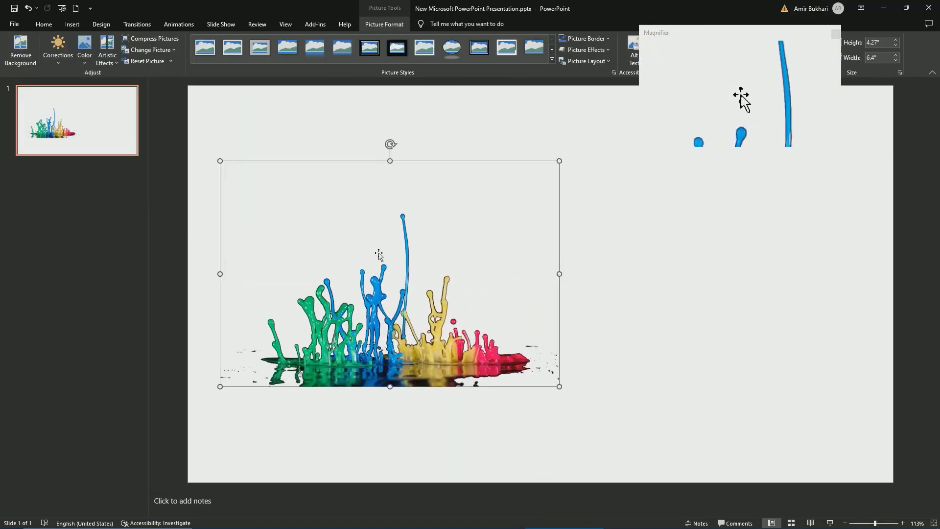
Step: Set the slide background to a solid light green fill to check image4.png's transparency, and close the presentation
left_click(628, 278)
right_click(673, 265)
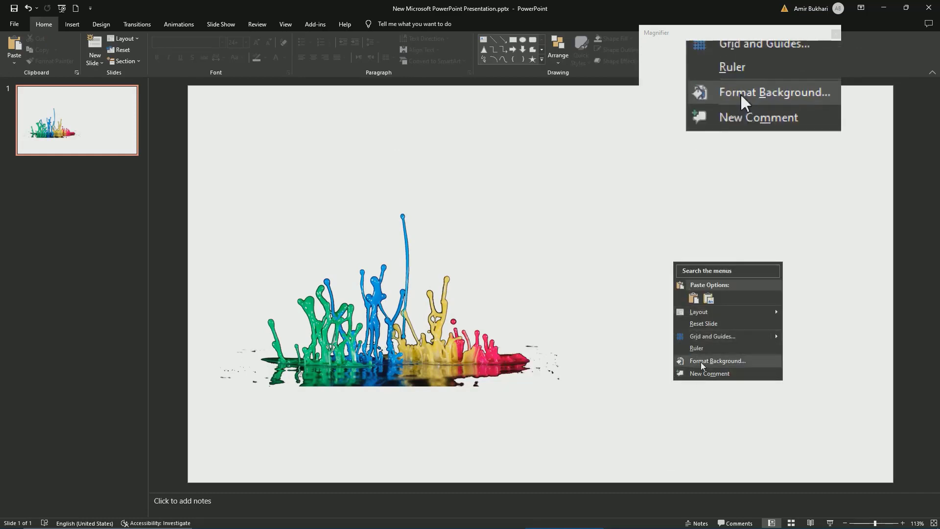
left_click(716, 360)
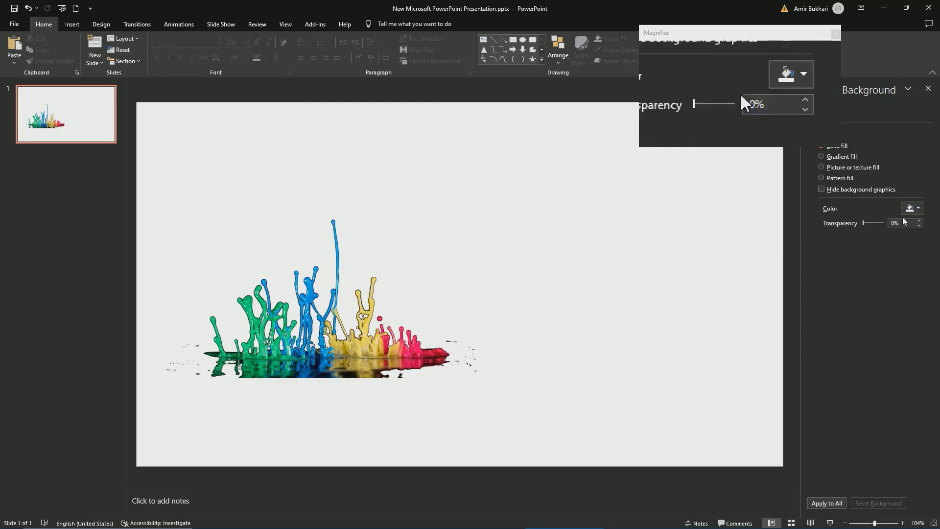
left_click(915, 209)
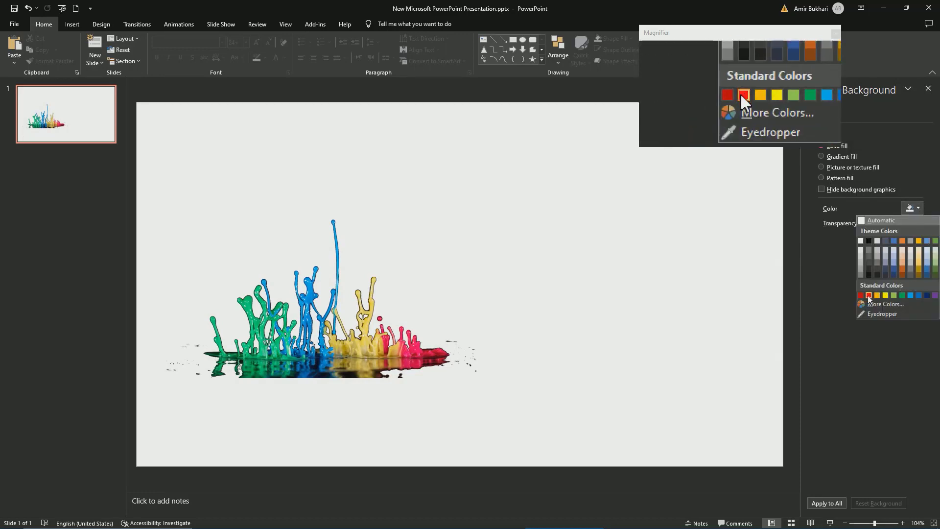
left_click(894, 295)
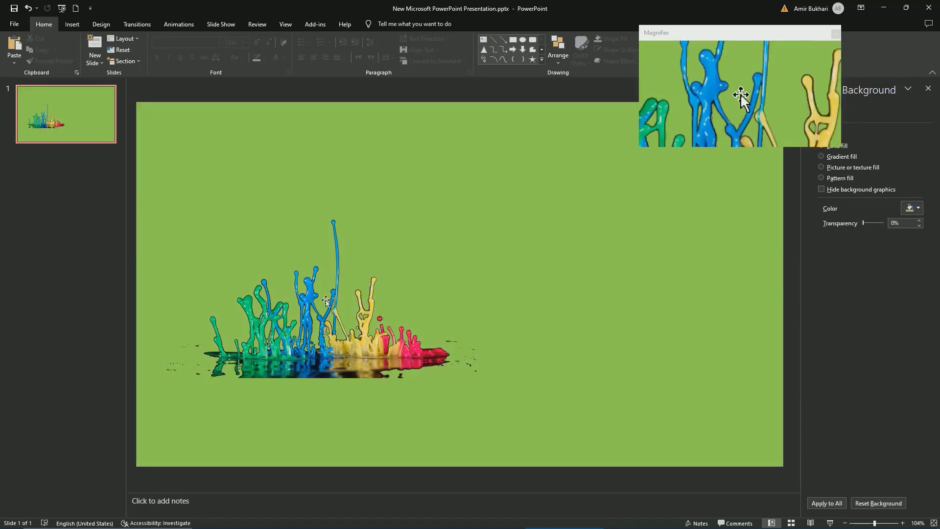
left_click(928, 7)
left_click(495, 292)
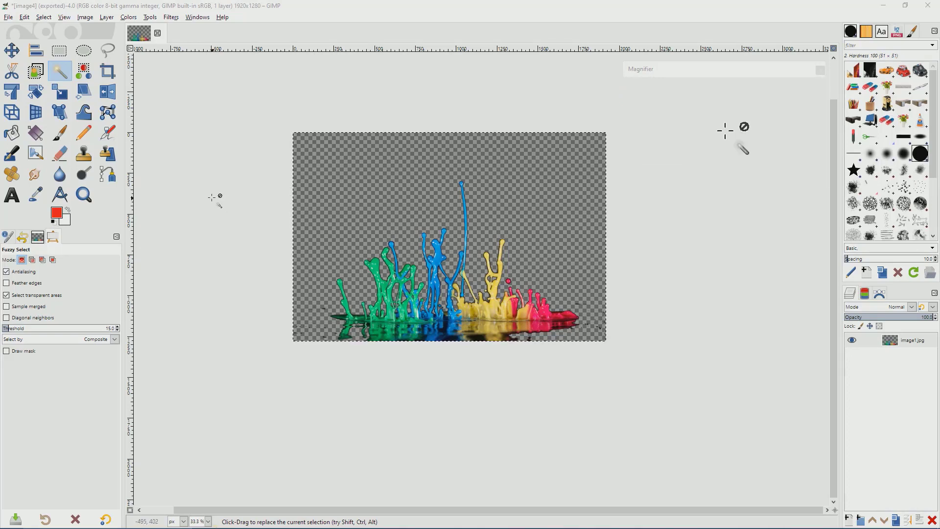
Step: Open 2477929-abstract-wallpapers.jpg from the GIMP folder as a new image in GIMP and add an alpha channel to its layer
left_click(245, 498)
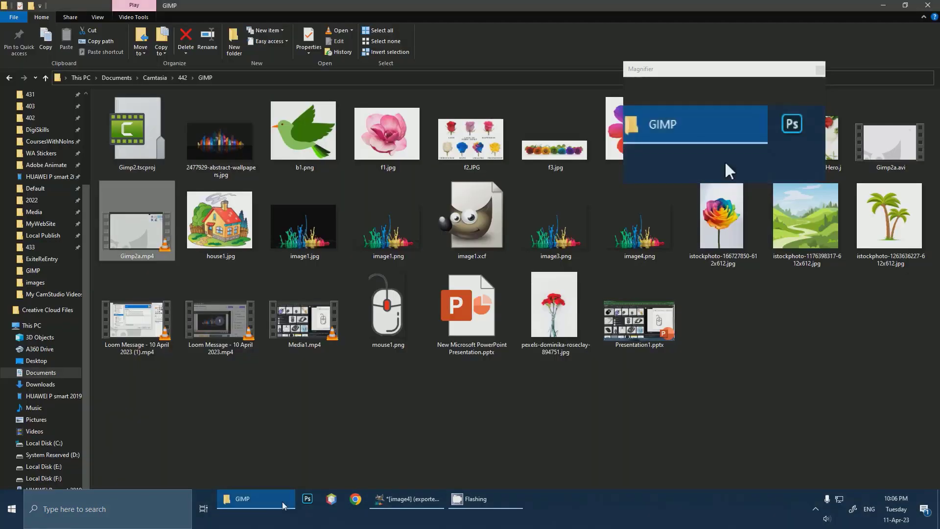
left_click(220, 139)
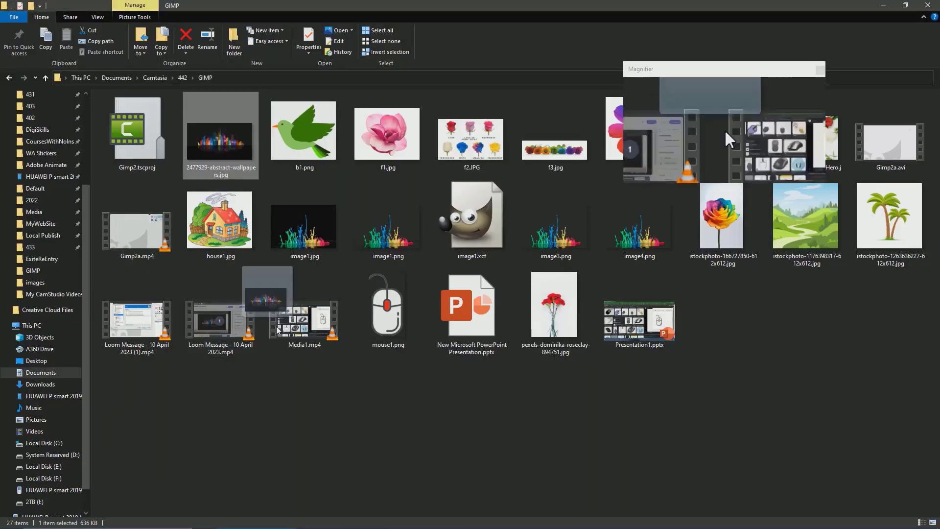
mouse_move(407, 500)
left_click(414, 519)
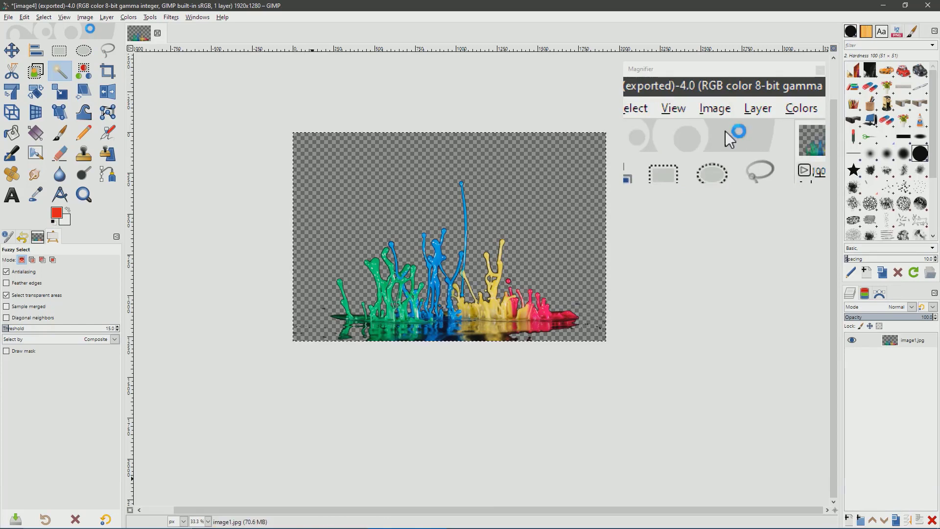
left_click(171, 180)
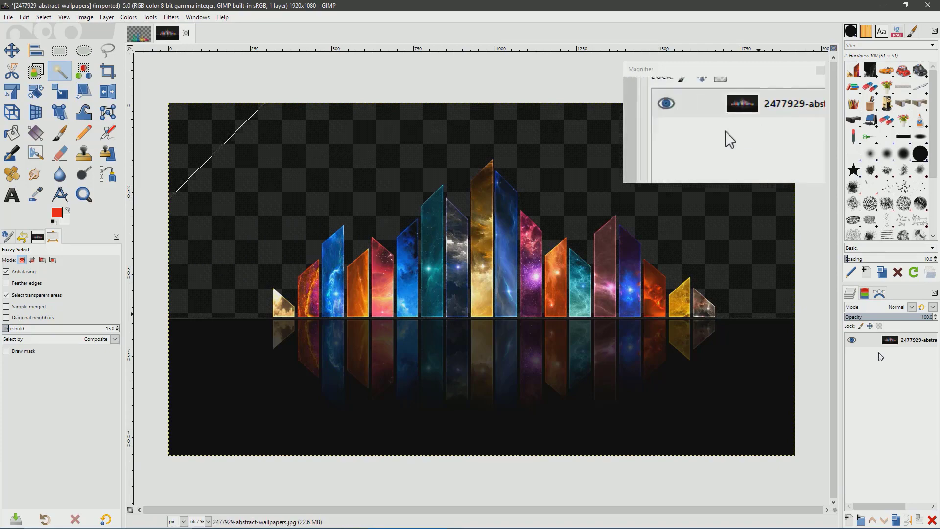
right_click(872, 340)
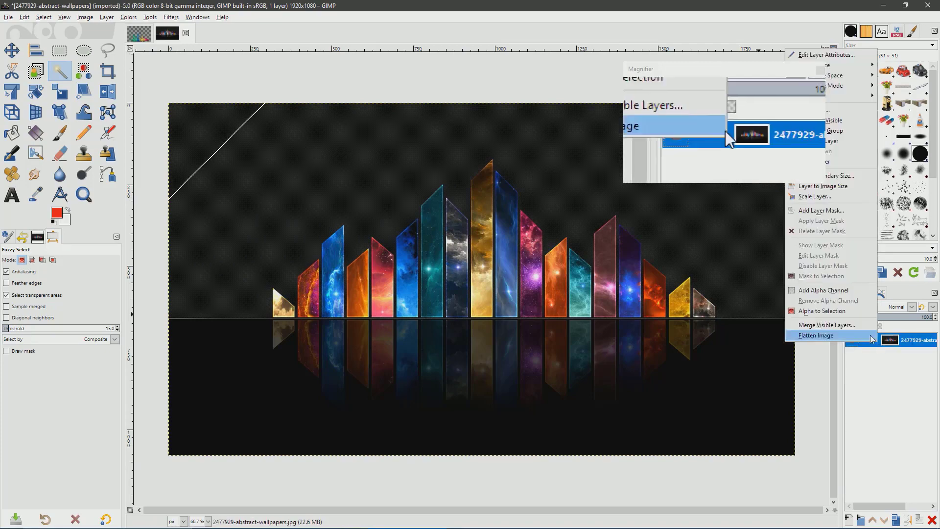
left_click(822, 290)
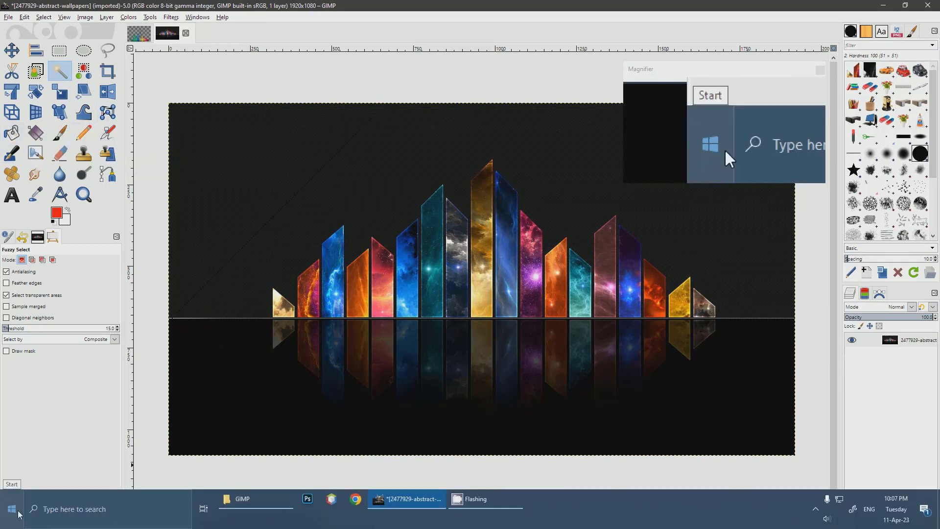
Step: Open Paint and draw a closed black circle outline with the Oval shape near the middle of the canvas
left_click(18, 514)
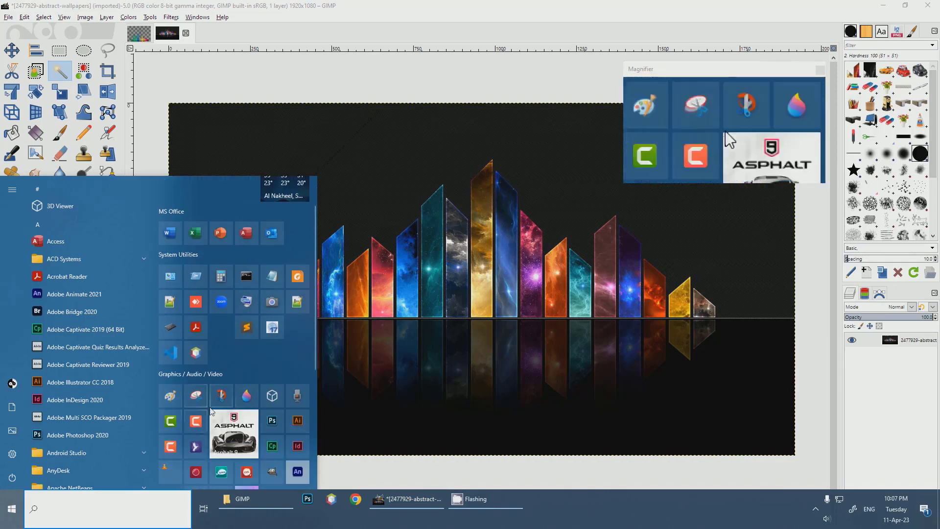
left_click(170, 395)
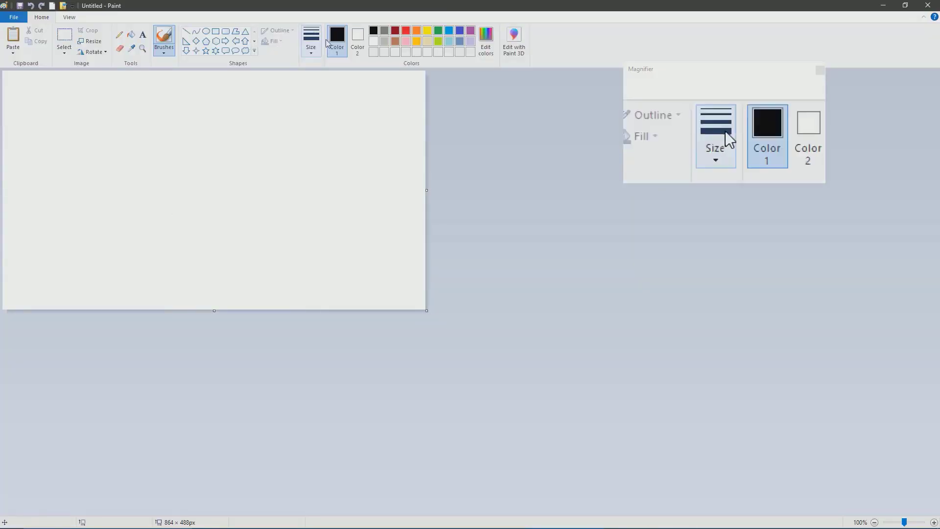
left_click(210, 31)
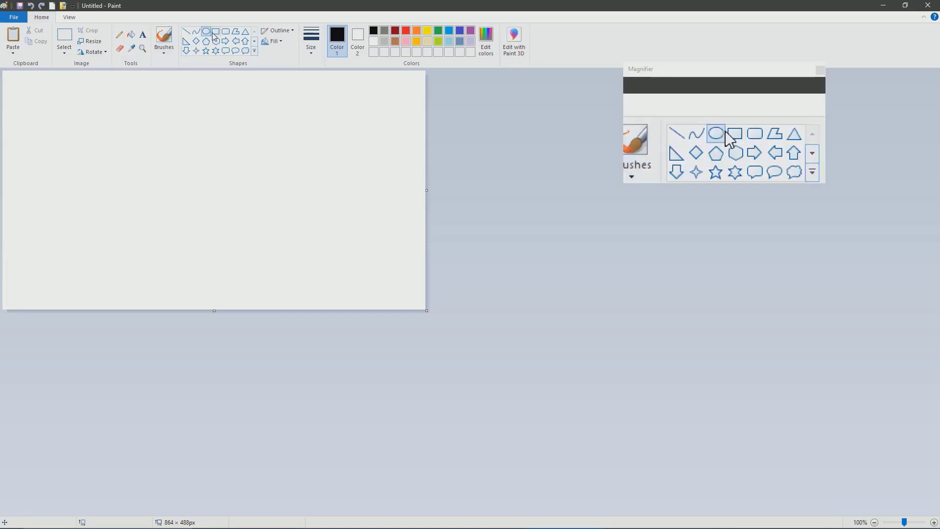
left_click(311, 47)
left_click(317, 87)
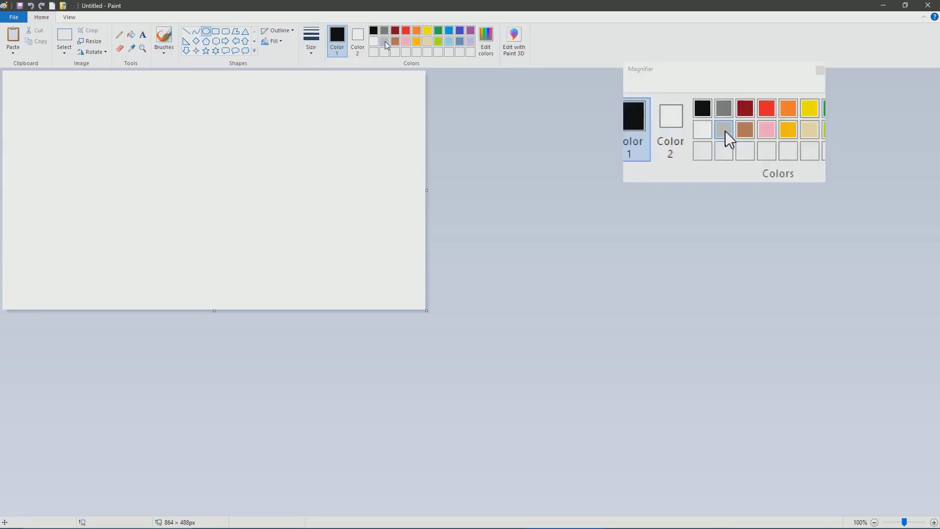
left_click_drag(150, 158, 250, 250)
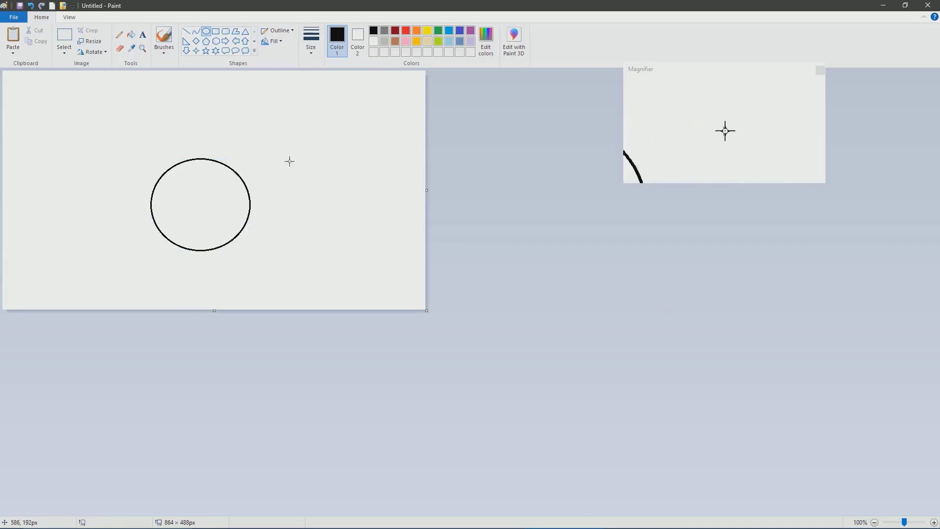
Step: Fill the area outside the circle with red and the inside of the circle with yellow
left_click(131, 36)
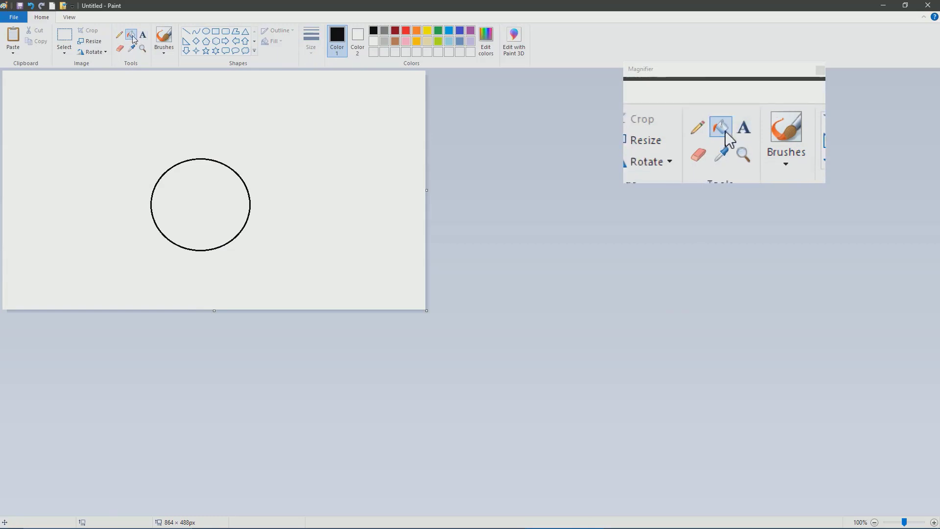
left_click(406, 32)
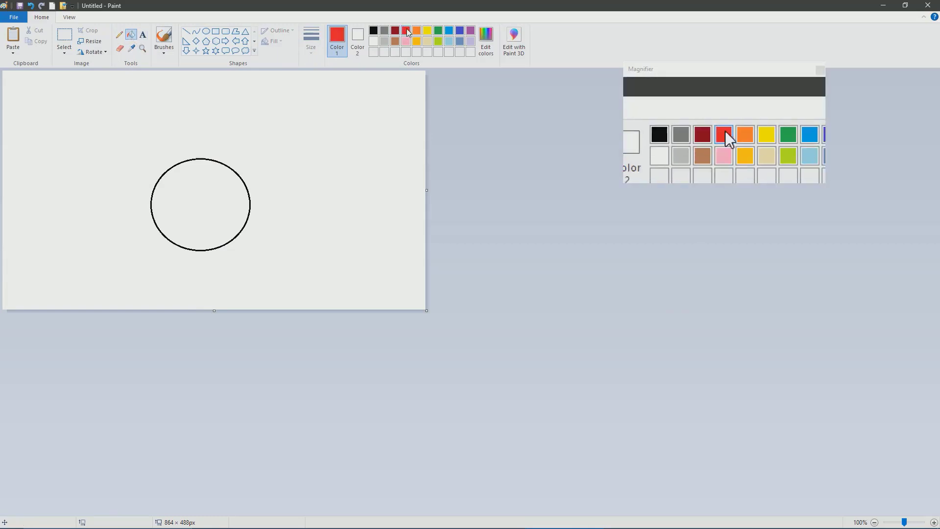
left_click(336, 116)
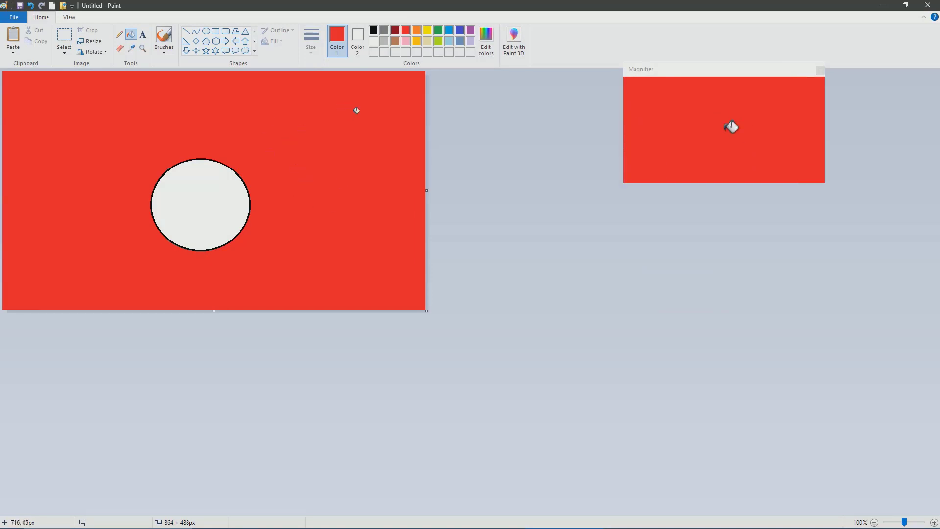
left_click(427, 31)
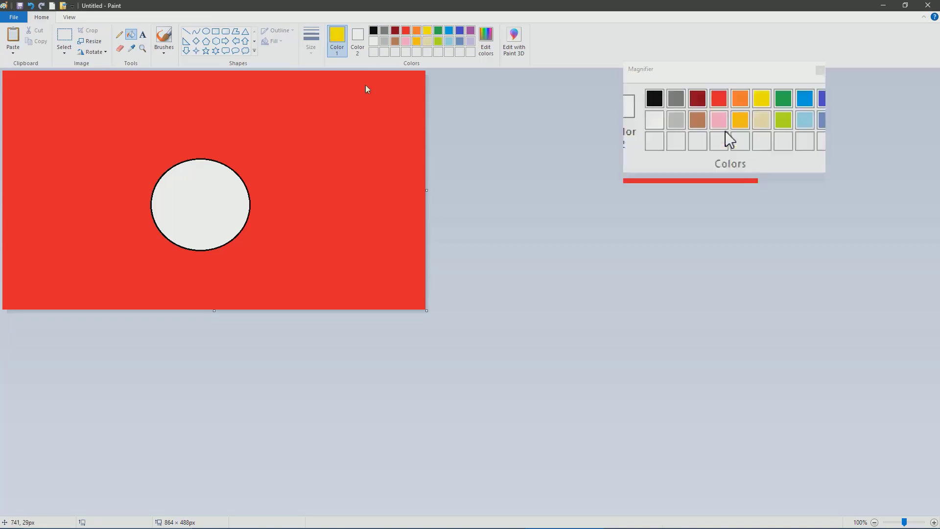
left_click(207, 196)
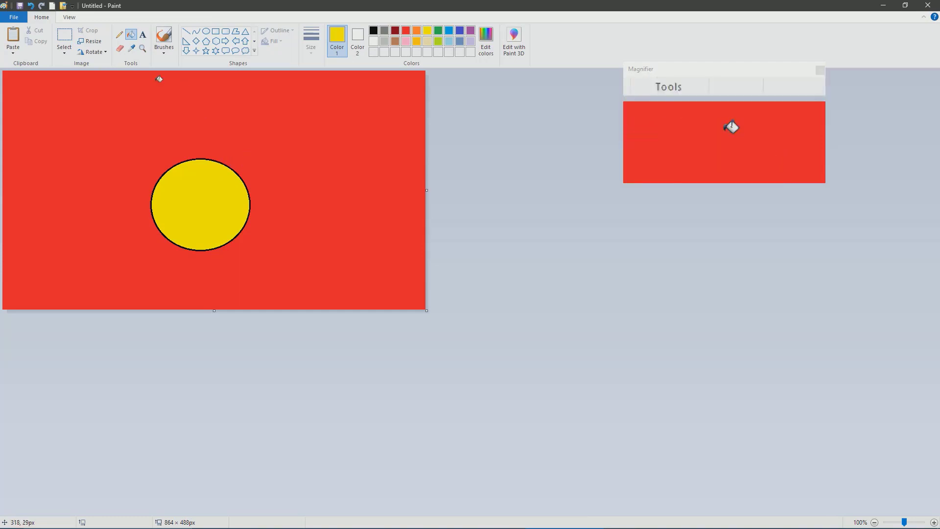
Step: Erase a small spot on the circle's upper-right outline and fill the area outside the circle with green
left_click(119, 48)
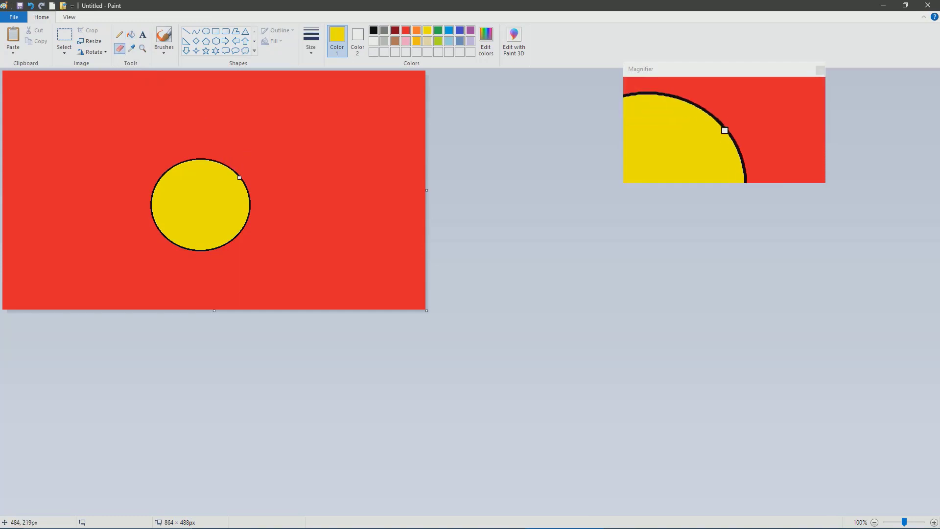
left_click(239, 177)
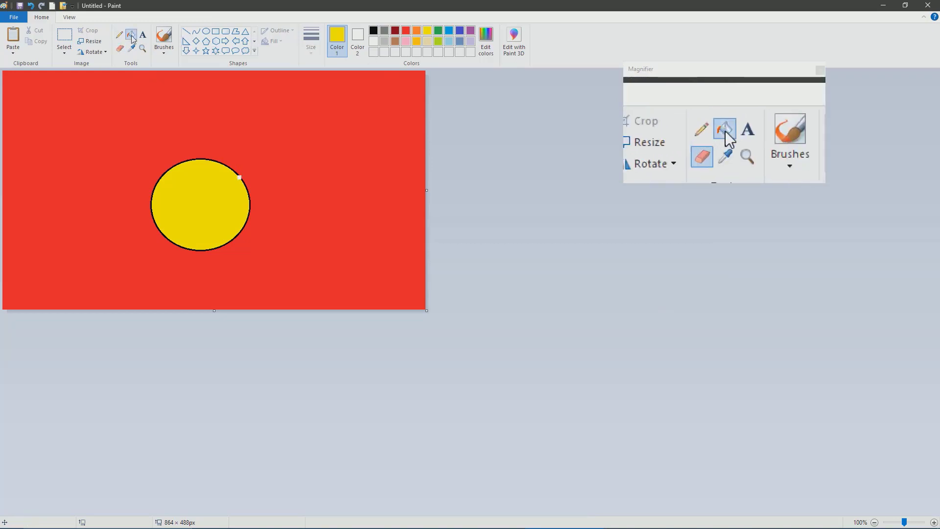
left_click(130, 34)
left_click(438, 31)
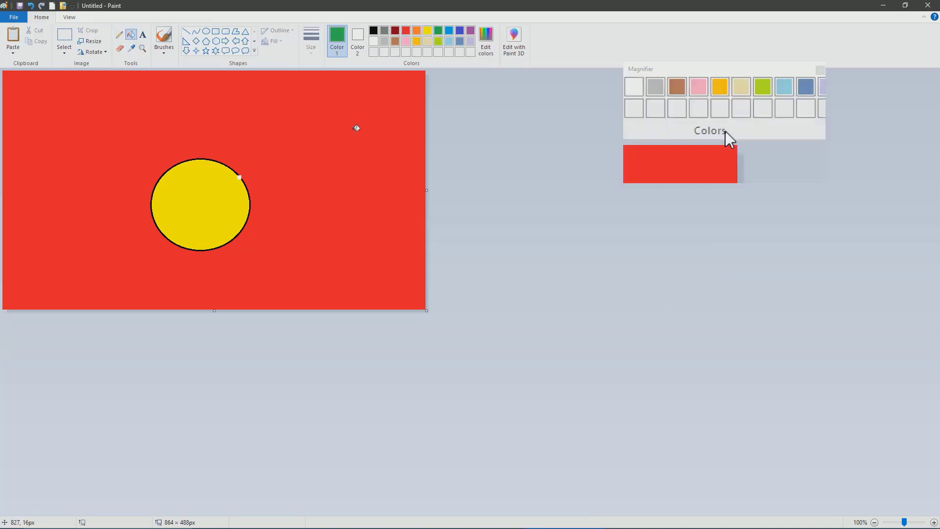
left_click(336, 131)
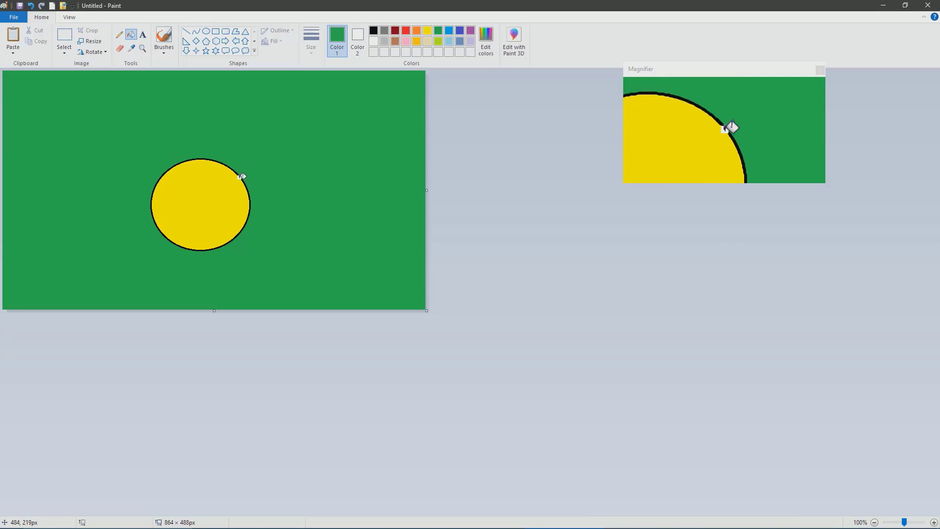
Step: Undo back to the unfilled circle outline and erase a small gap through its upper-right edge
key("ctrl+z")
key("ctrl+z")
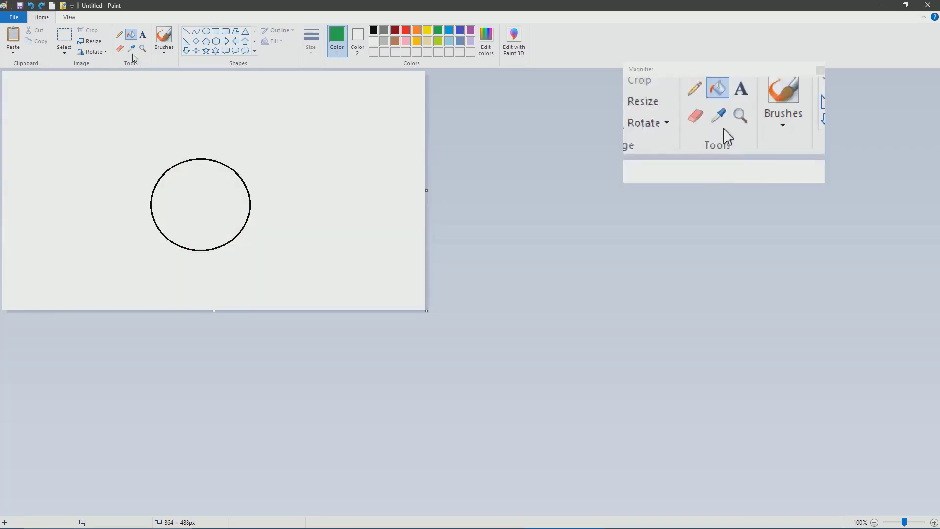
left_click(119, 48)
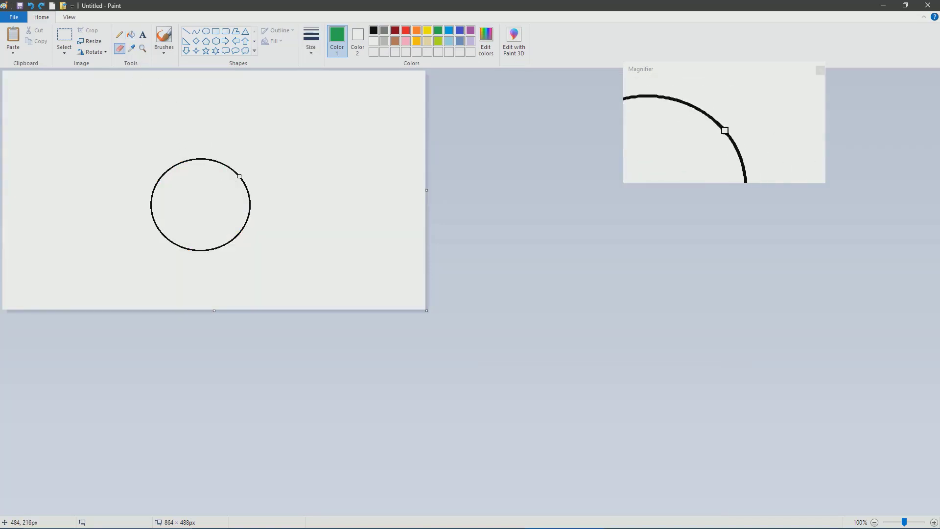
left_click(240, 176)
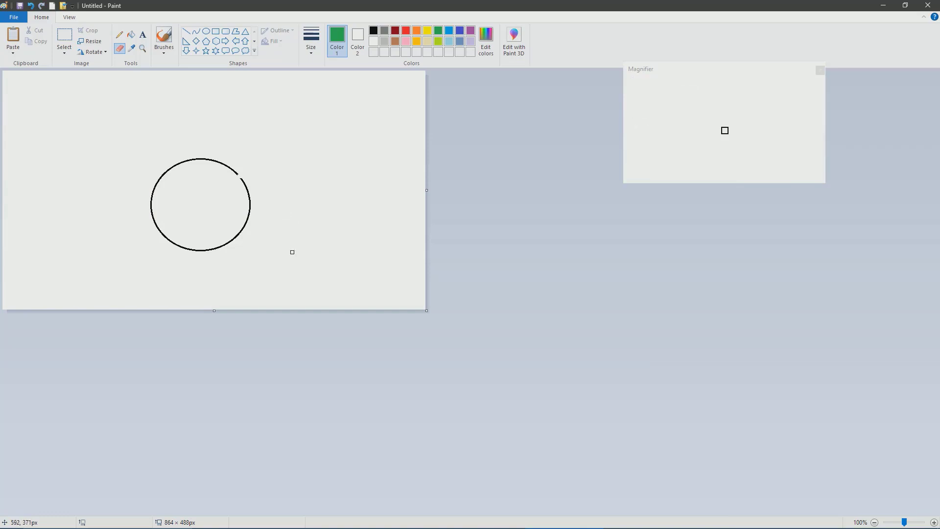
Step: Fill the area outside the broken circle outline with orange, and return the canvas to white
left_click(131, 34)
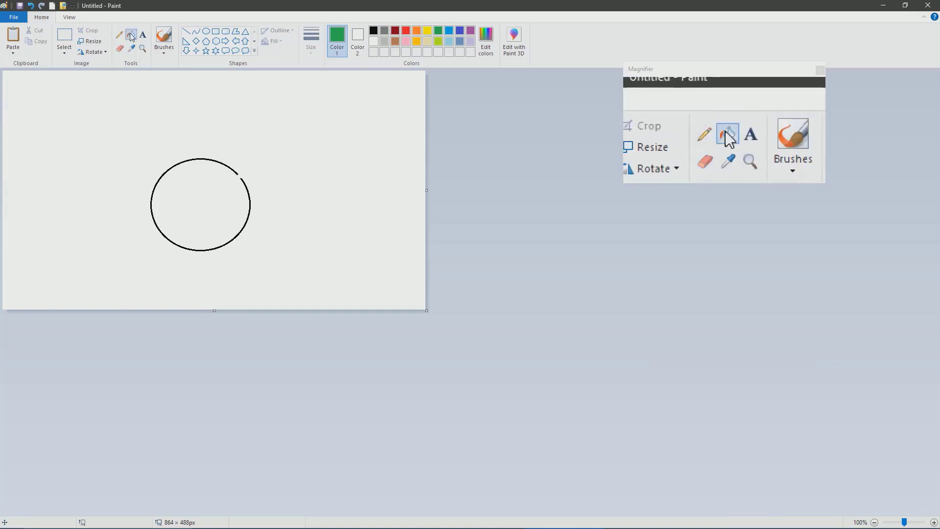
left_click(417, 31)
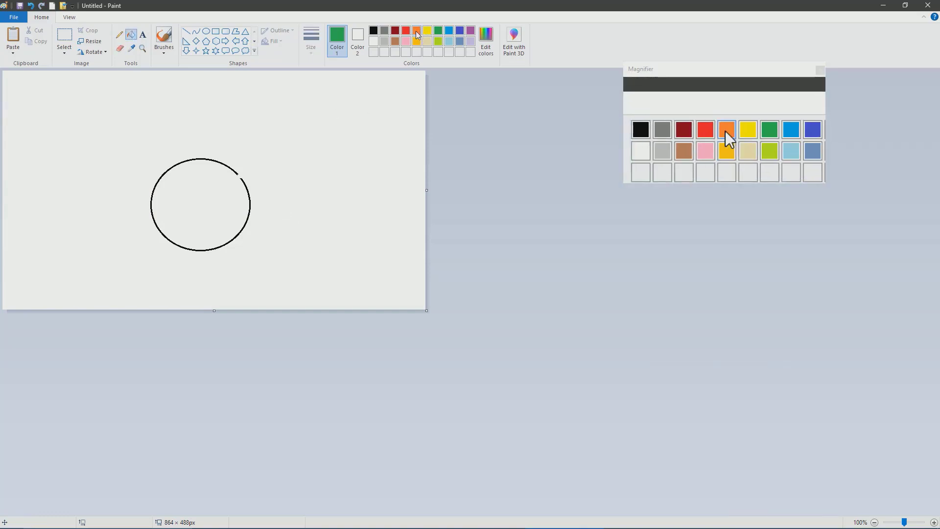
left_click(312, 136)
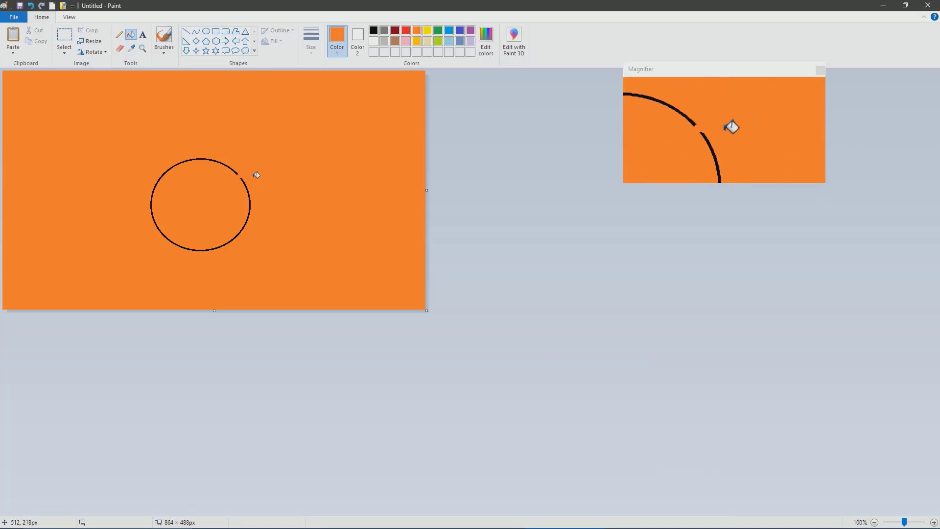
right_click(213, 193)
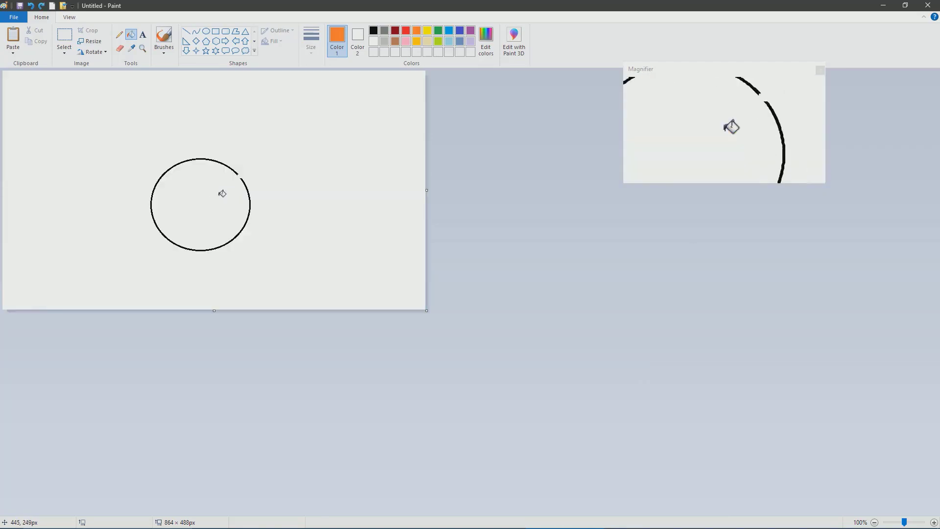
Step: Fill the inside of the broken circle with red and close Paint without saving the drawing
left_click(406, 30)
left_click(199, 198)
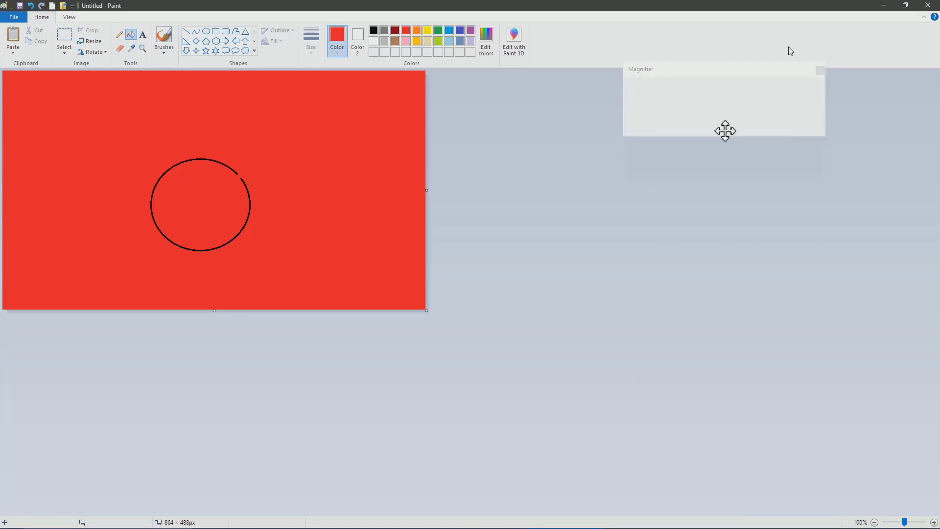
left_click(928, 5)
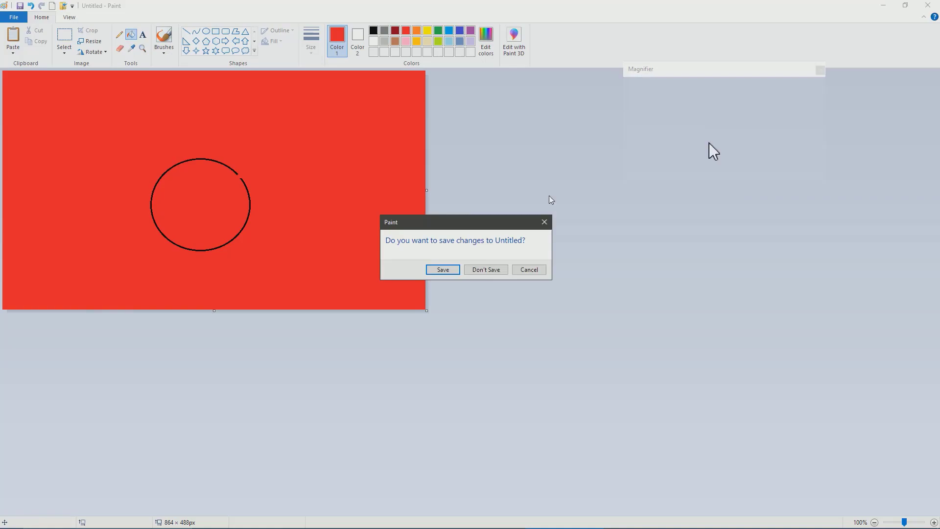
left_click(478, 272)
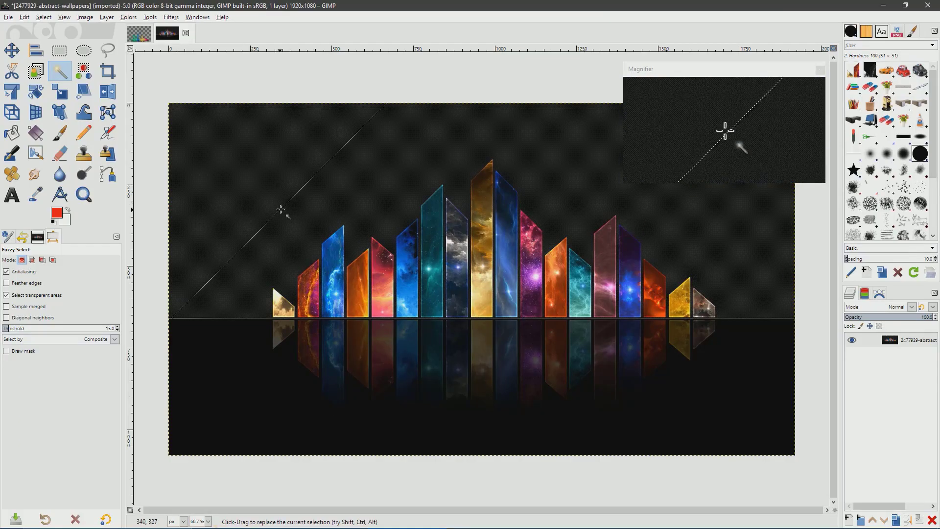
Step: Fuzzy Select a single light pixel in the upper-left background, and replace that selection with the thin dark diagonal beside it
scroll(280, 209, "up", 8)
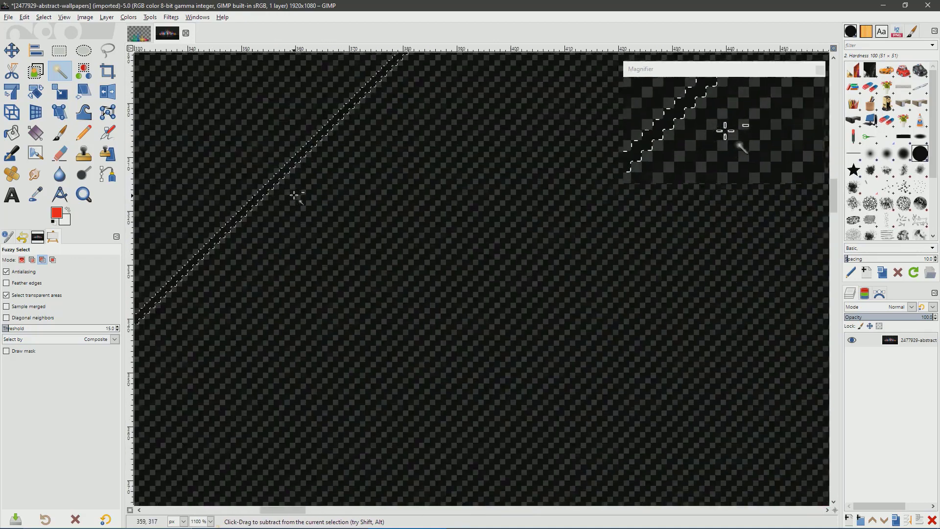
scroll(293, 195, "up", 2)
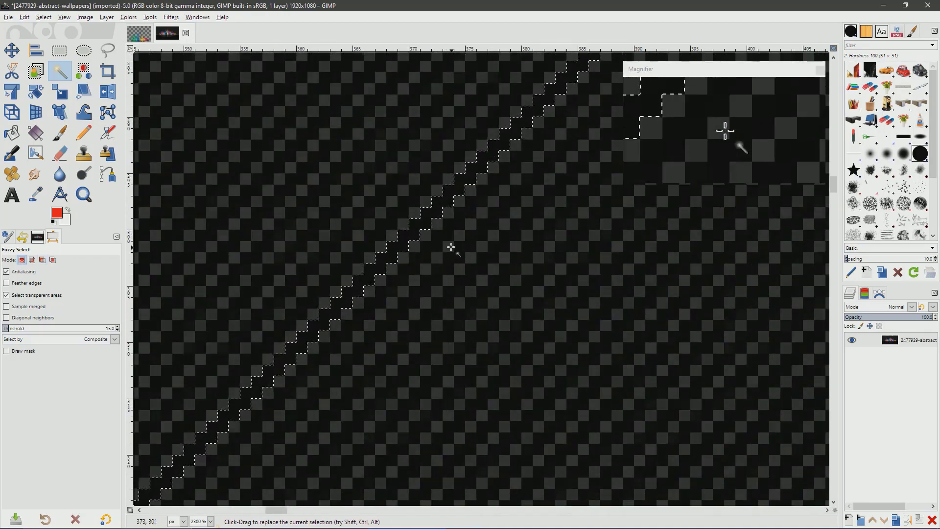
left_click(460, 236)
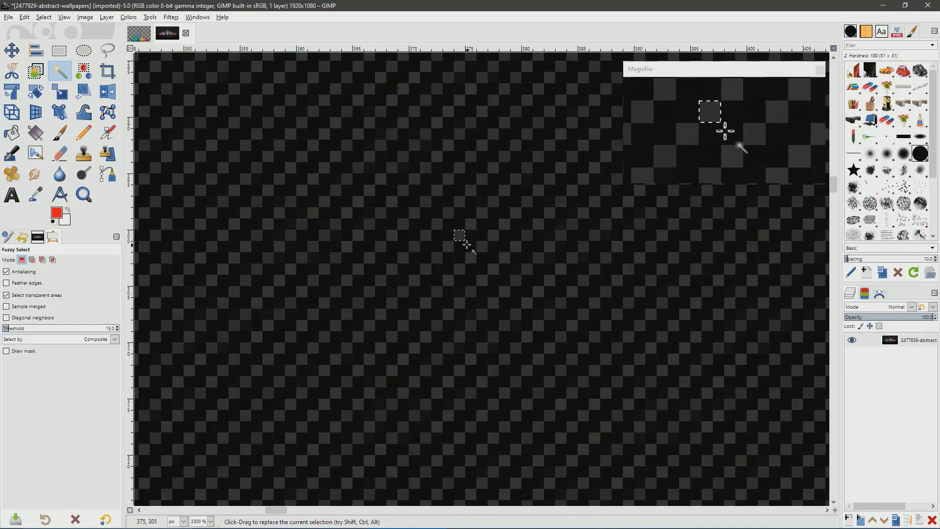
left_click(465, 243)
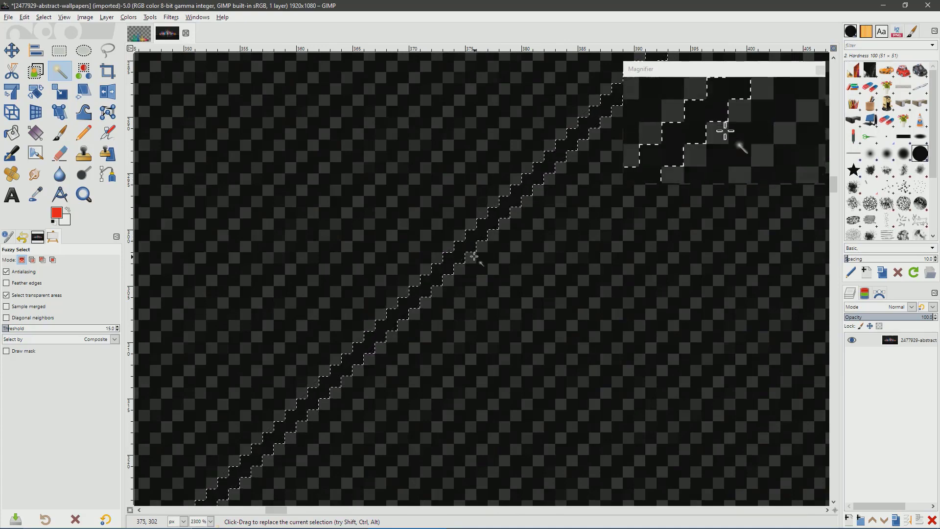
scroll(436, 266, "down", 6)
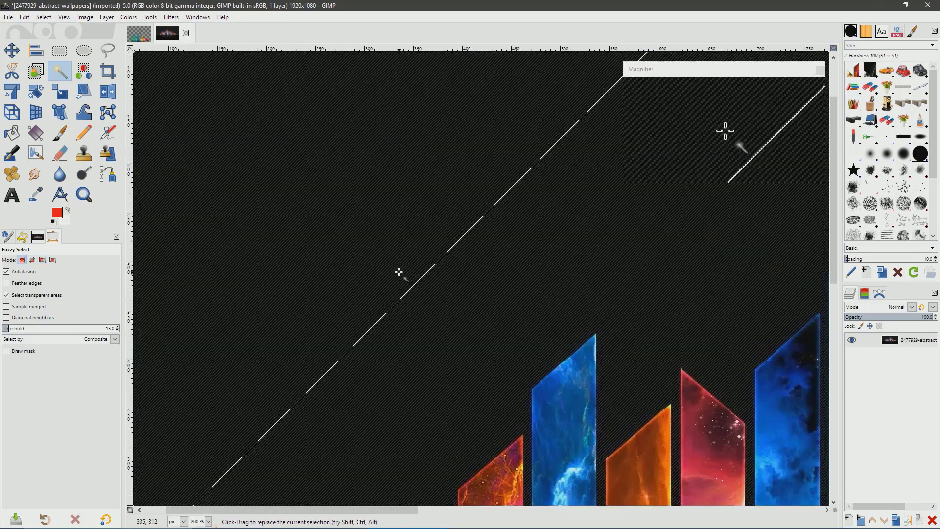
scroll(399, 273, "down", 4)
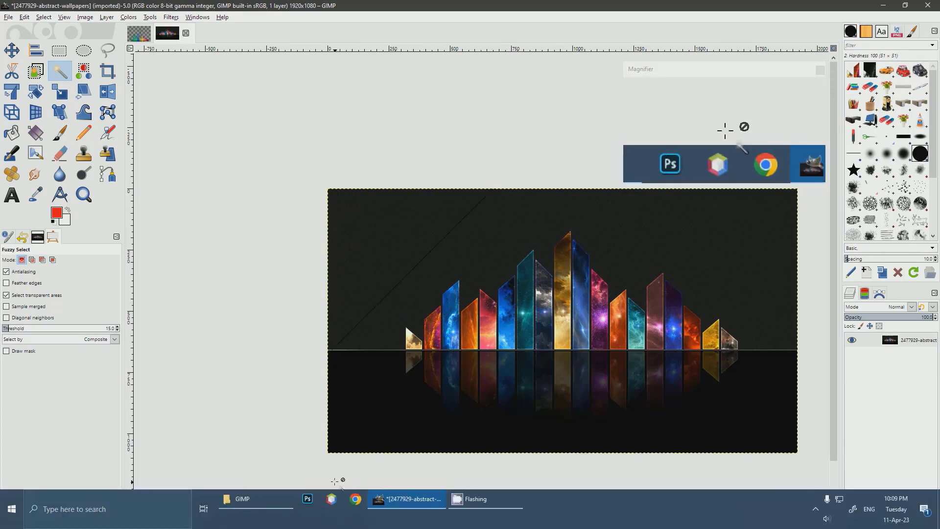
left_click_drag(352, 510, 411, 507)
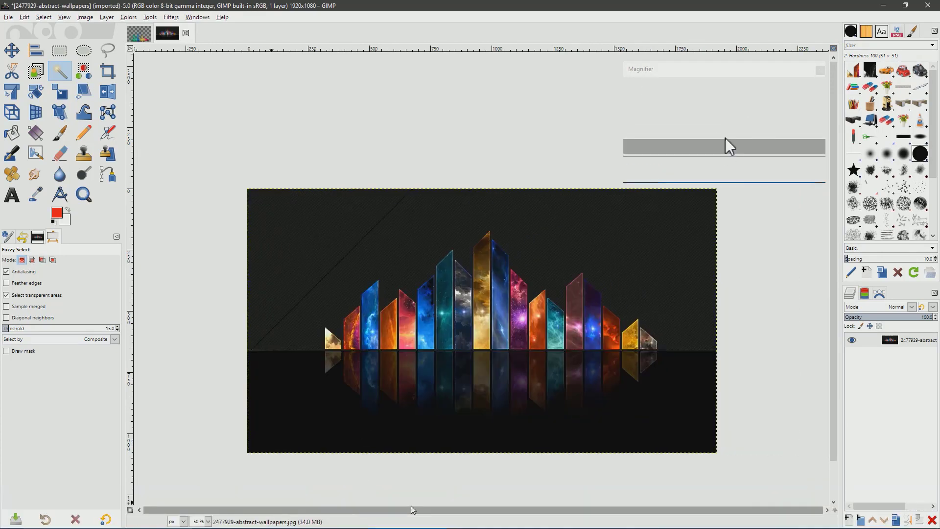
scroll(387, 230, "down", 2)
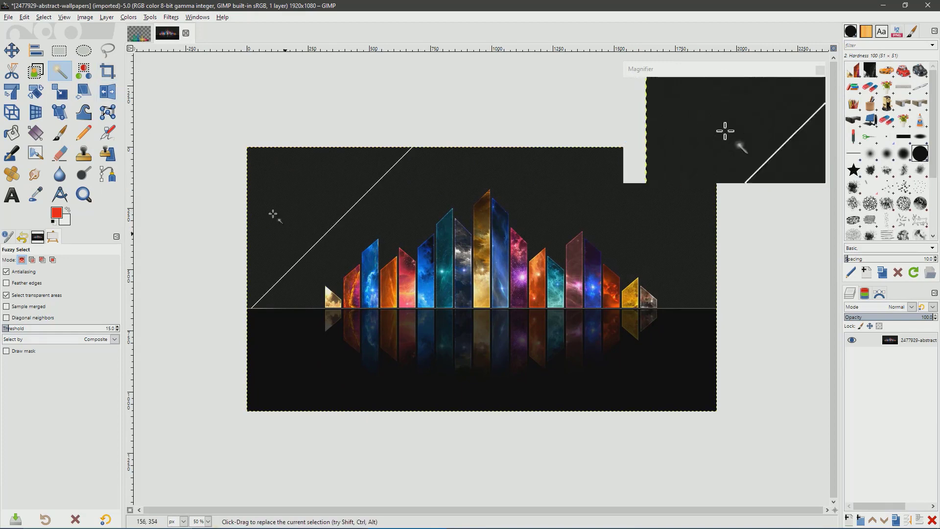
Step: Outline the first three coloured bars from the left, without their reflections, as one closed Free Select selection
left_click(108, 51)
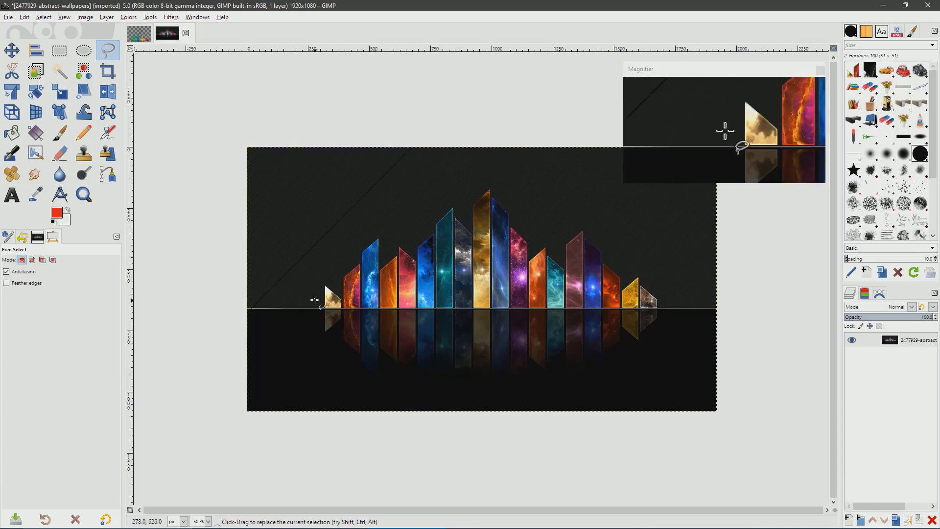
scroll(318, 300, "up", 2, "ctrl")
scroll(329, 300, "up", 3, "ctrl")
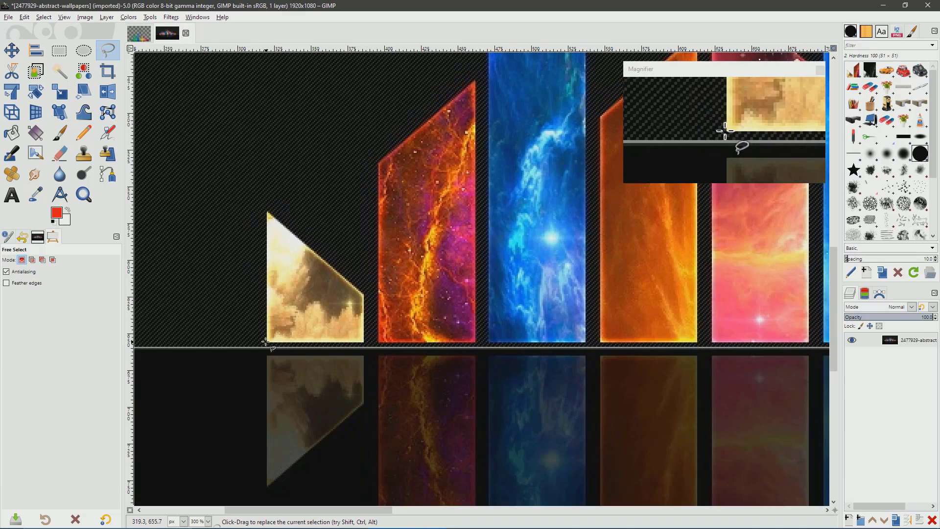
left_click(265, 341)
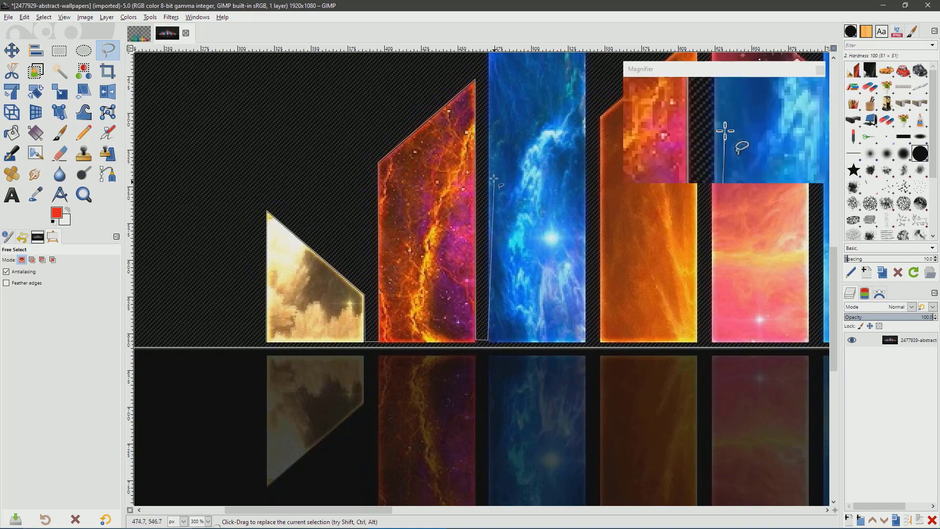
scroll(492, 172, "up", 5)
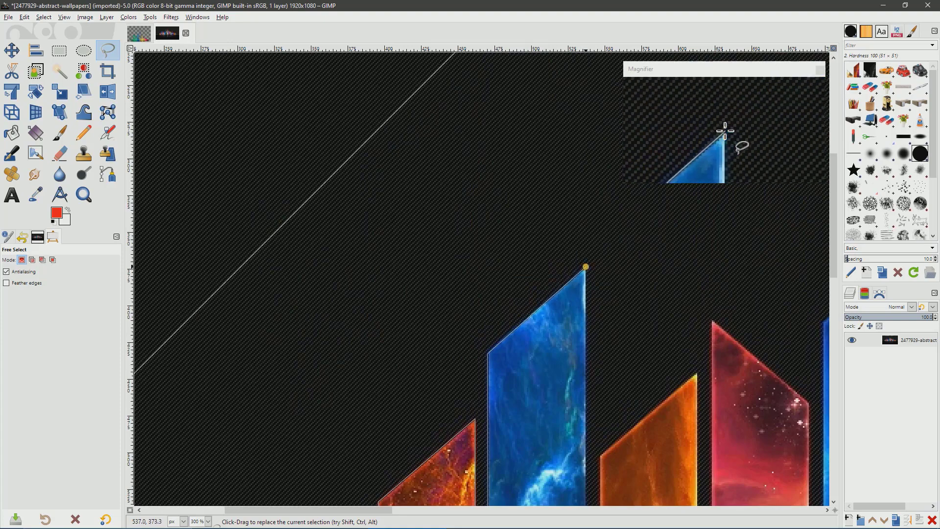
scroll(585, 268, "down", 7)
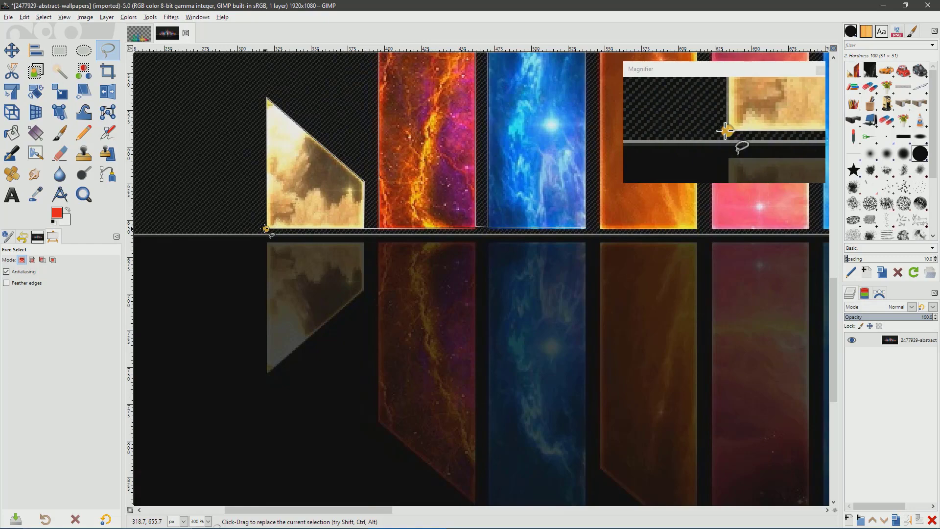
scroll(441, 205, "up", 8)
scroll(461, 235, "down", 6)
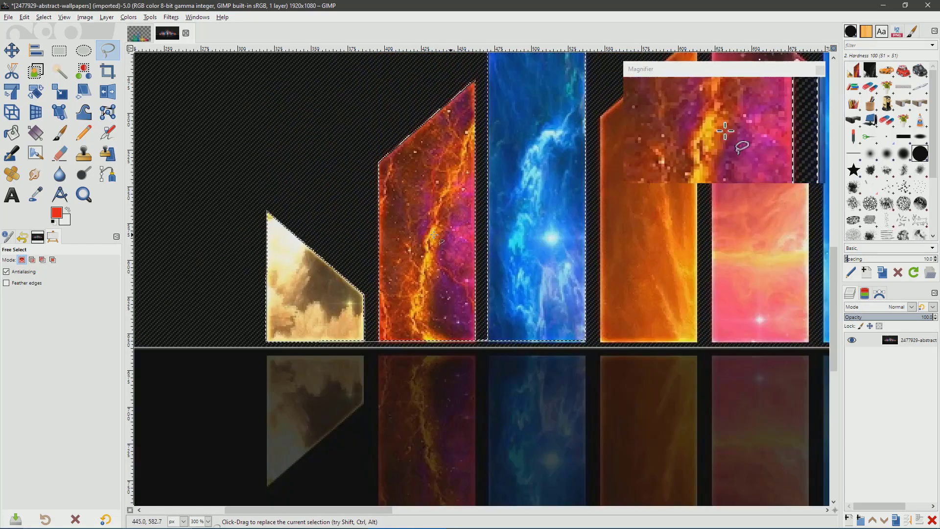
Step: Delete the pixels of the three selected bars and undo the deletion
scroll(537, 243, "down", 2, "ctrl")
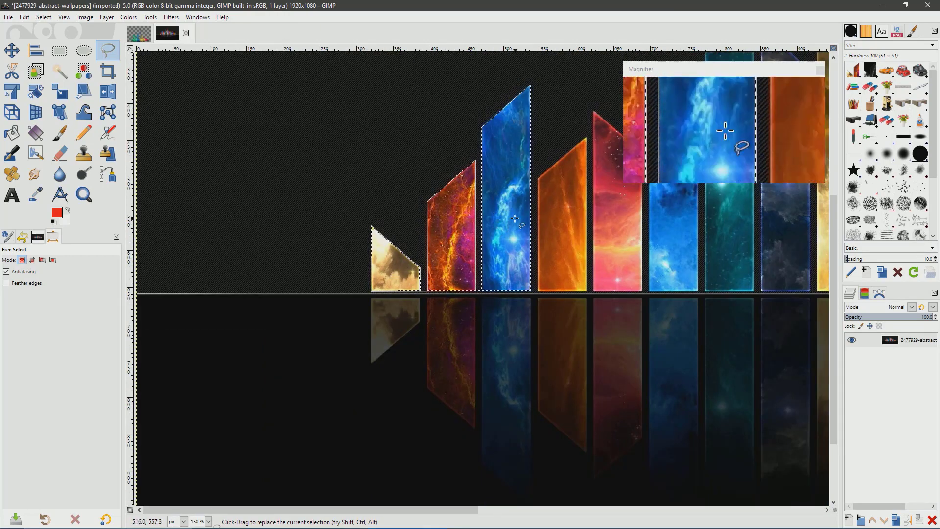
key("Delete")
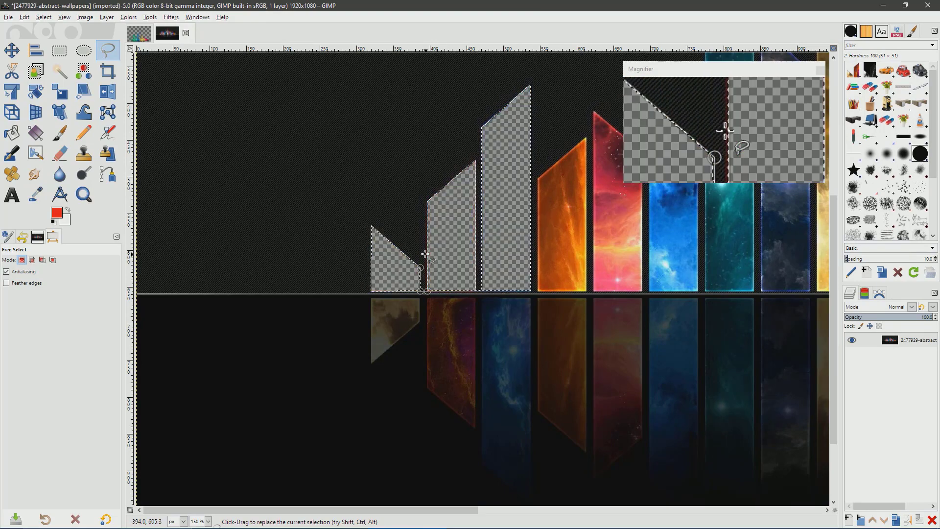
key("ctrl+z")
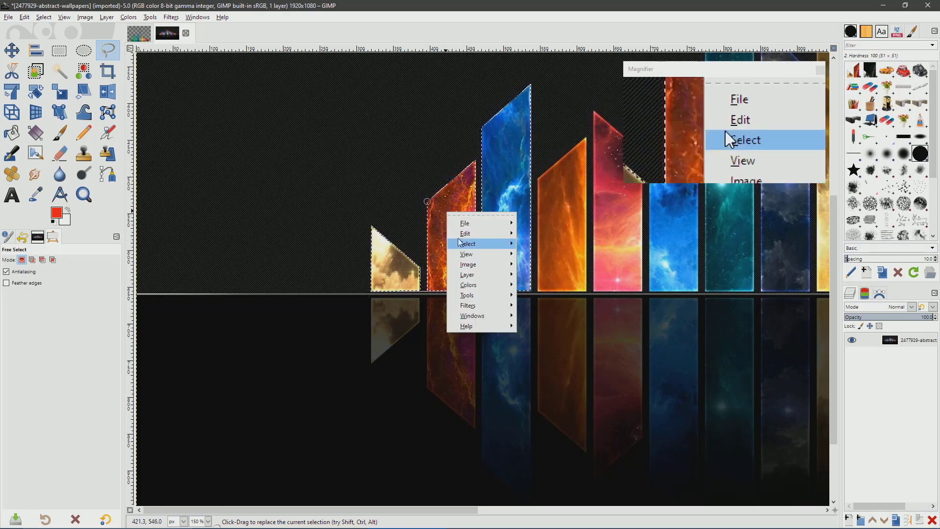
Step: Copy the three selected bars and paste them as a new image
mouse_move(467, 233)
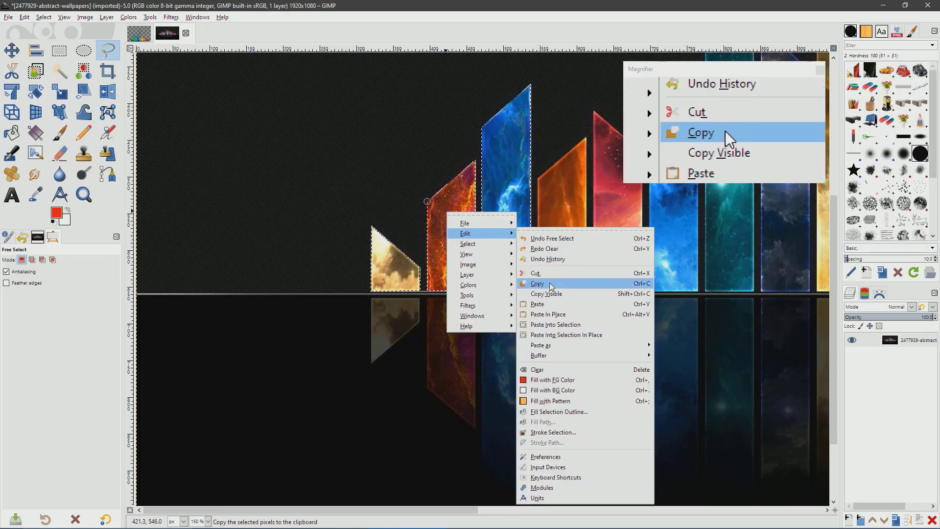
left_click(536, 283)
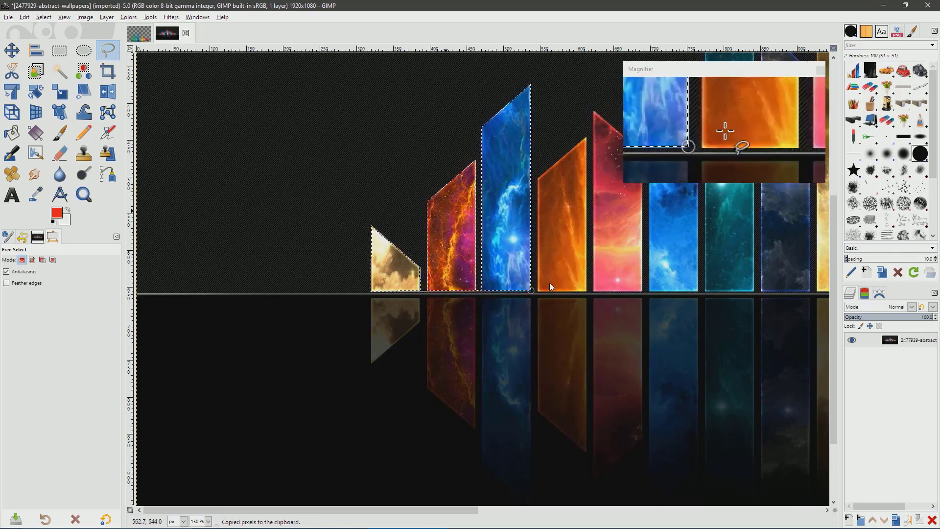
left_click(24, 17)
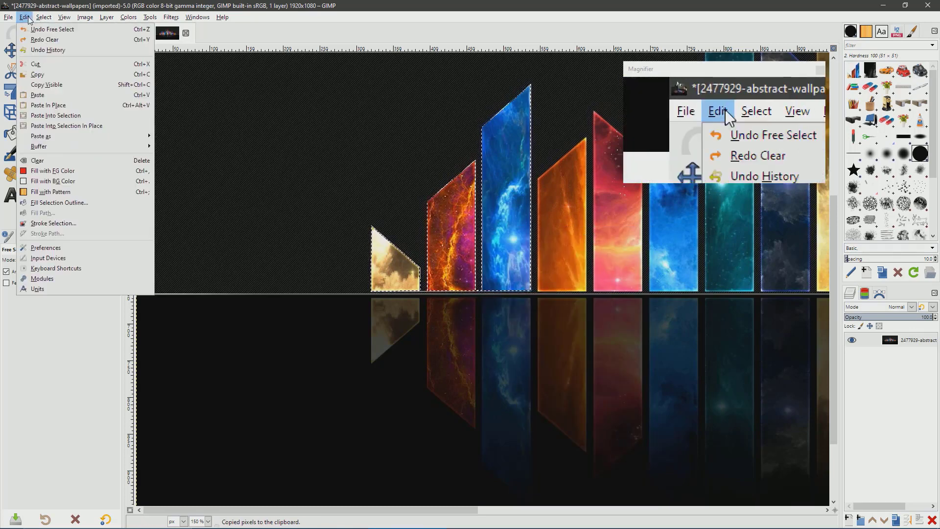
mouse_move(78, 137)
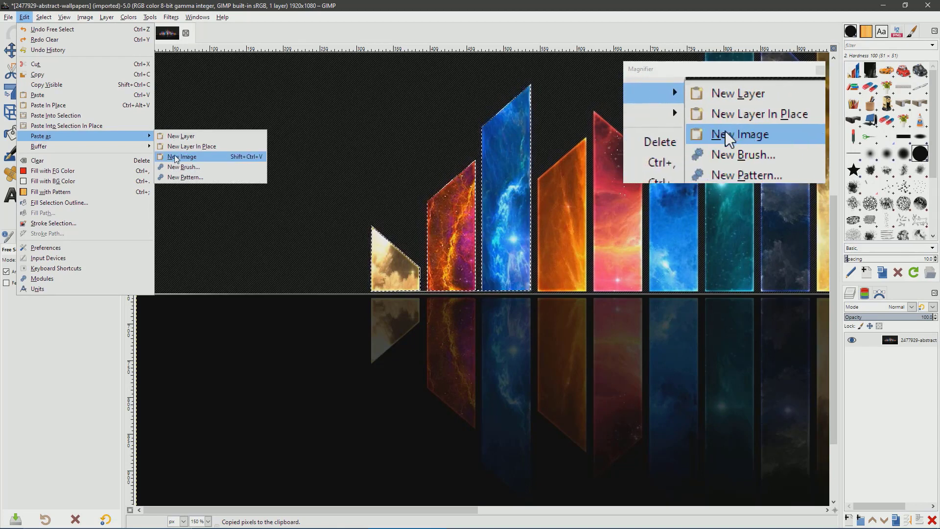
left_click(191, 157)
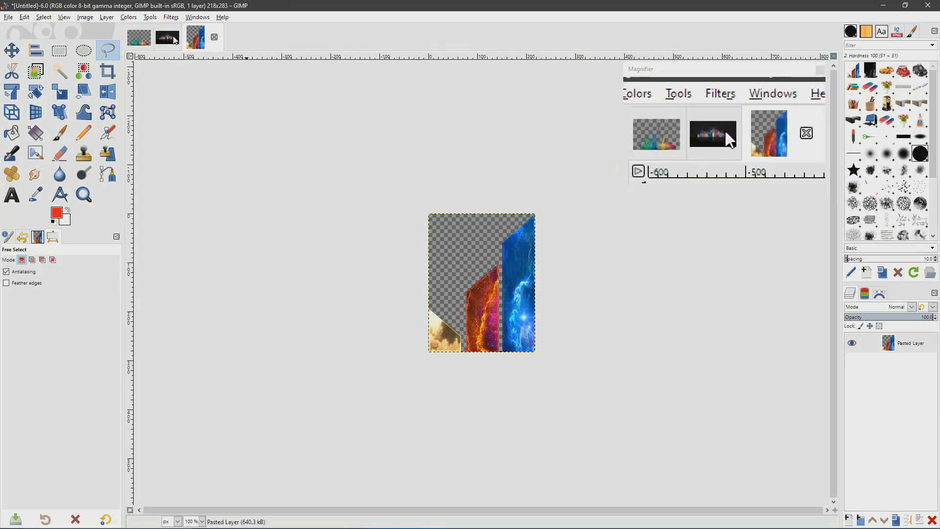
Step: Return to the wallpaper image, outline a six-sided Free Select area in the dark background above the leftmost bars, and delete its contents
left_click(167, 36)
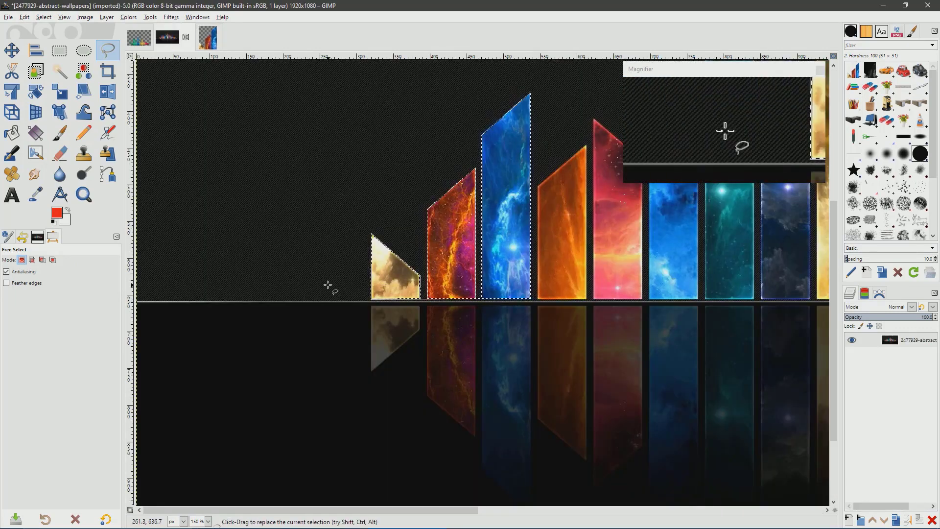
scroll(306, 258, "up", 5)
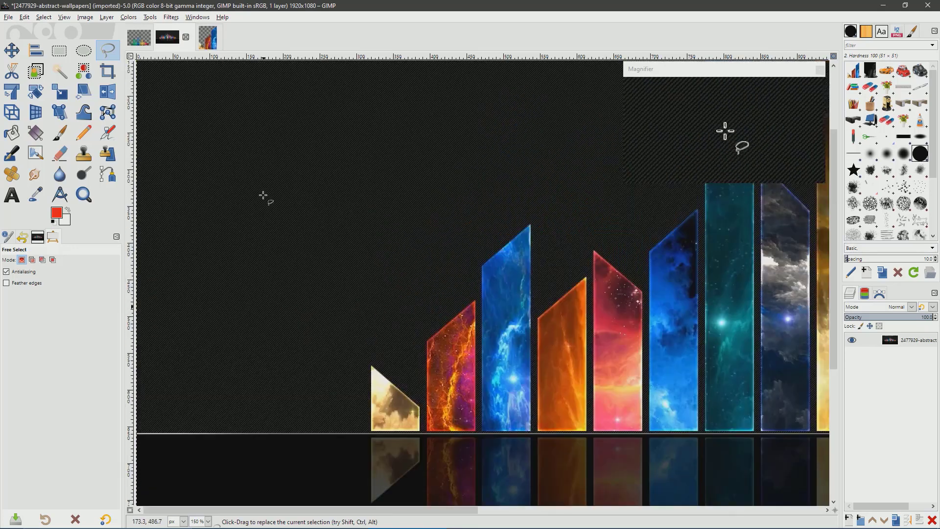
left_click(256, 164)
left_click(326, 148)
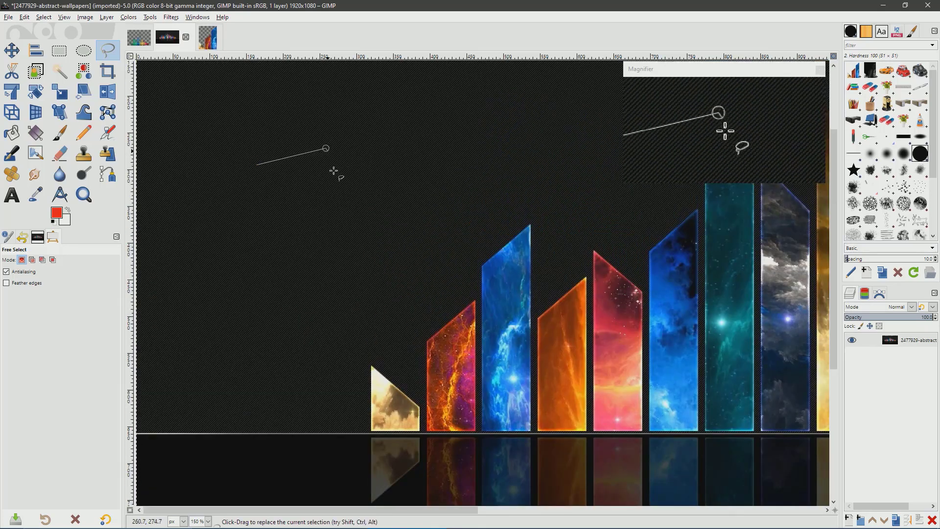
left_click(353, 201)
left_click(325, 240)
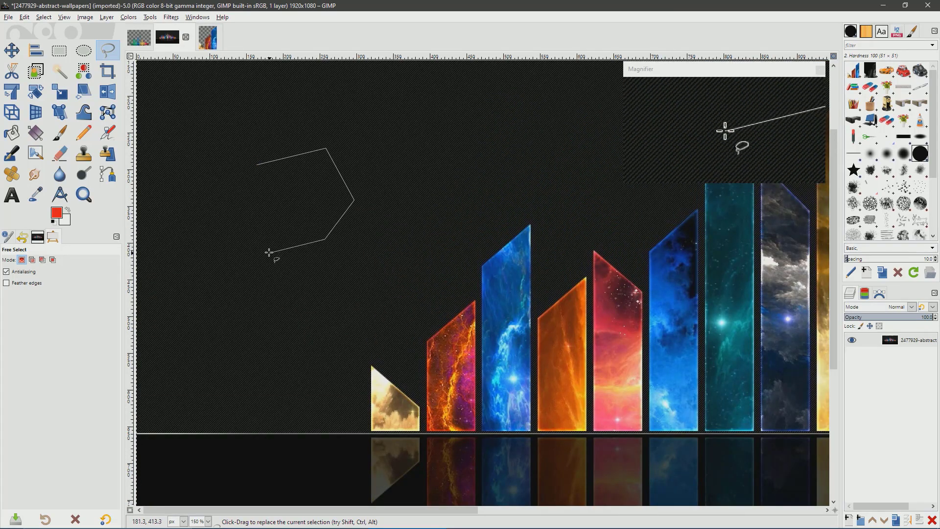
left_click(269, 253)
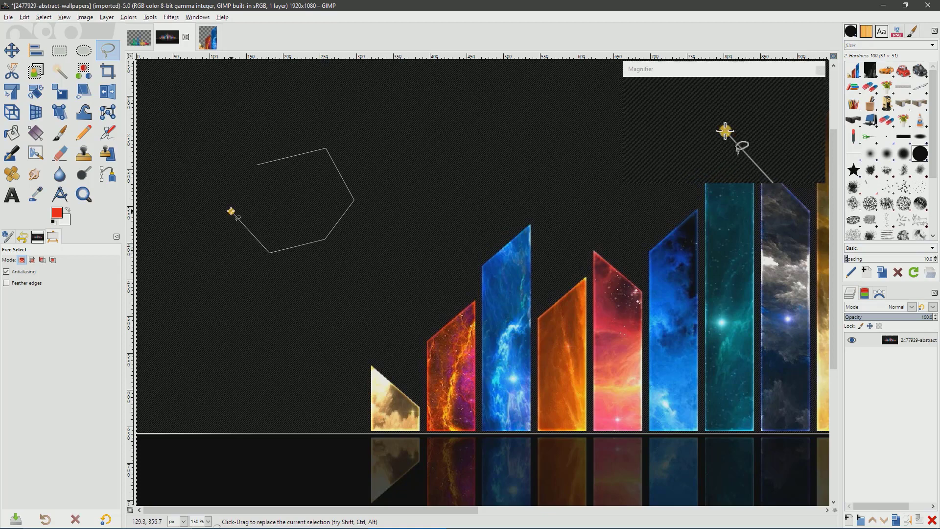
left_click(231, 212)
left_click(257, 165)
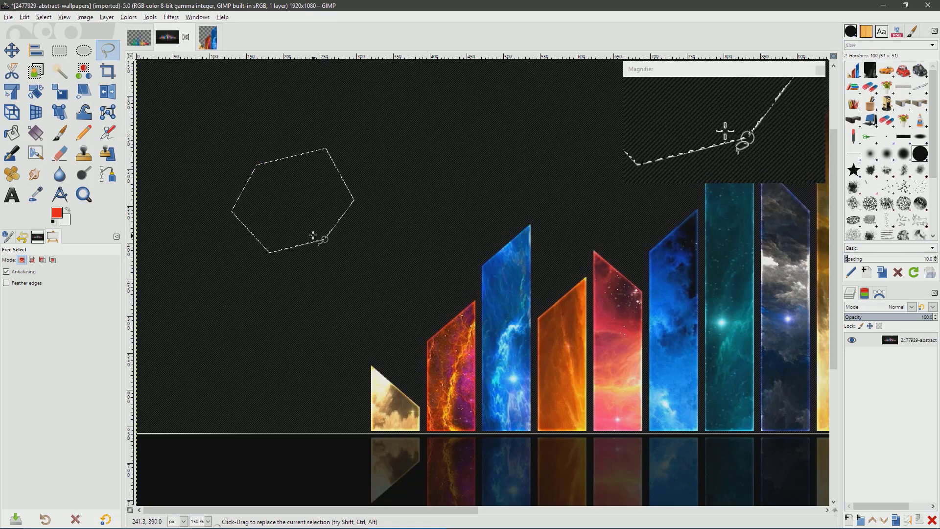
key("Delete")
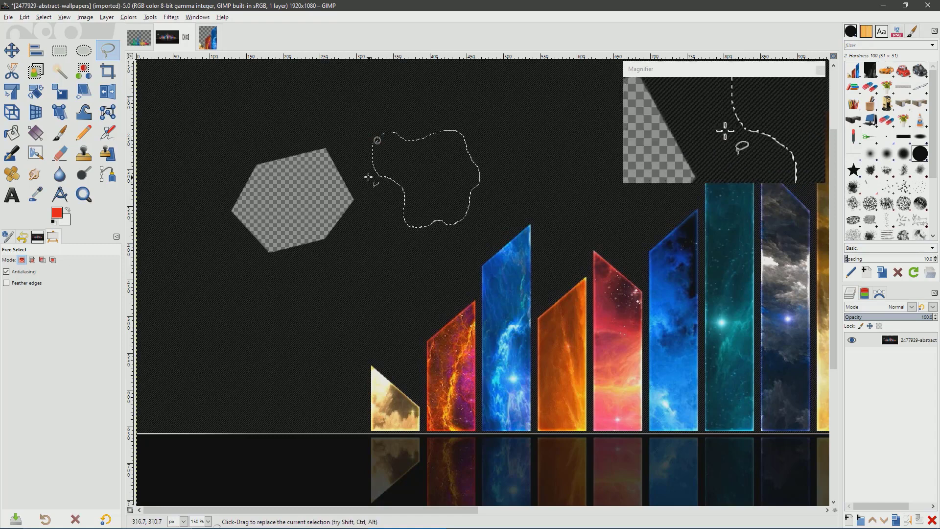
Step: Draw a closed freehand blob selection just right of the six-sided cutout and delete the background inside it
key("Delete")
scroll(397, 168, "up", 5)
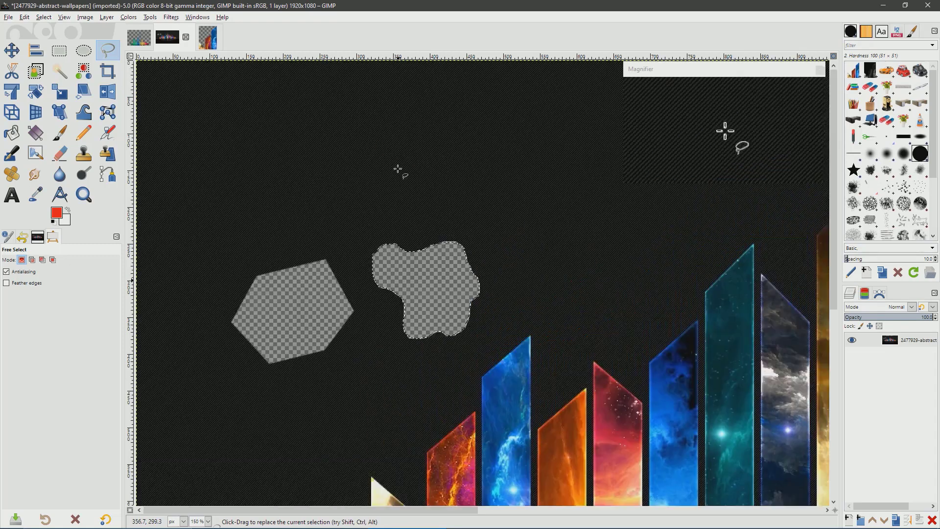
scroll(358, 240, "down", 4)
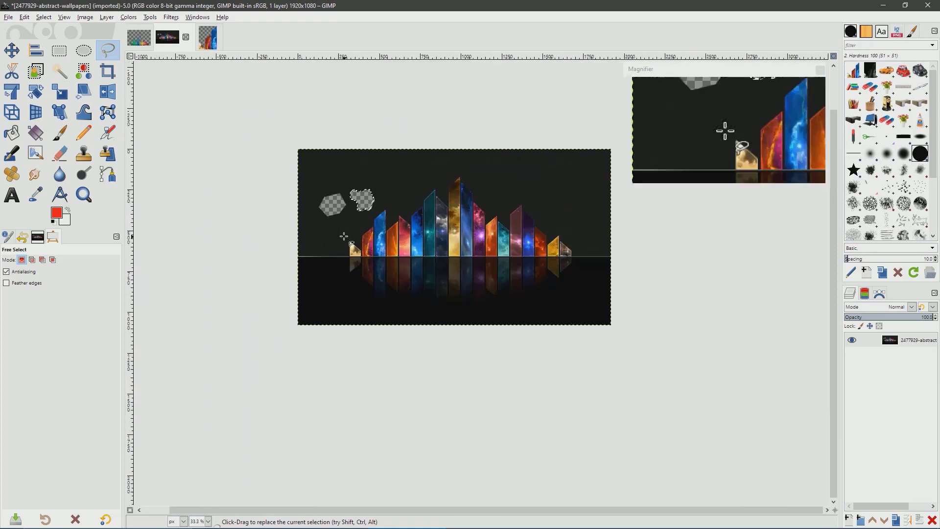
Step: Outline the dark background above the horizon line along the bar tops with a closed Free Select polygon, and delete its contents
scroll(309, 223, "up", 1)
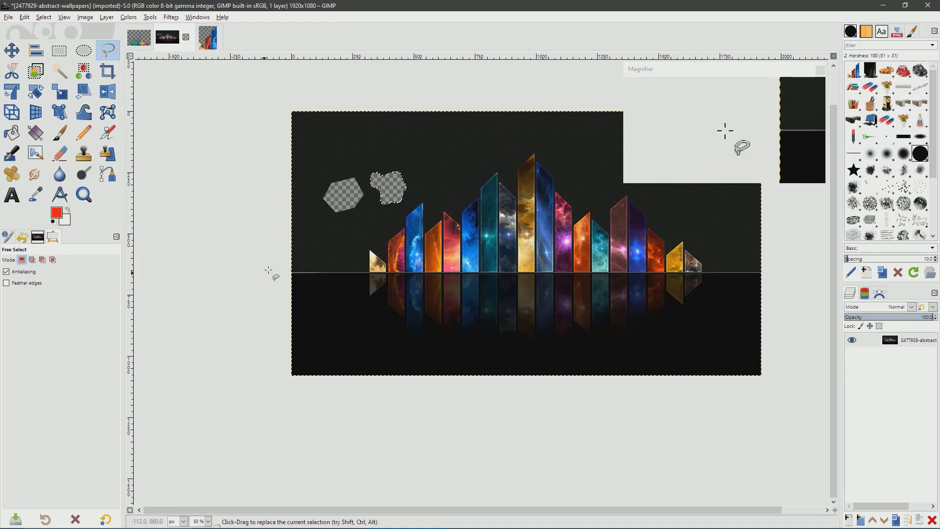
scroll(295, 269, "up", 3)
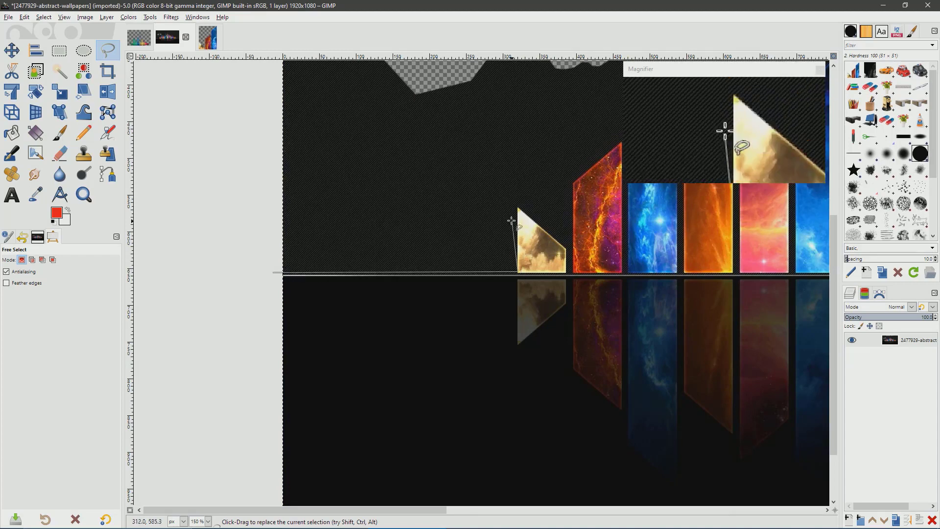
scroll(529, 191, "up", 5)
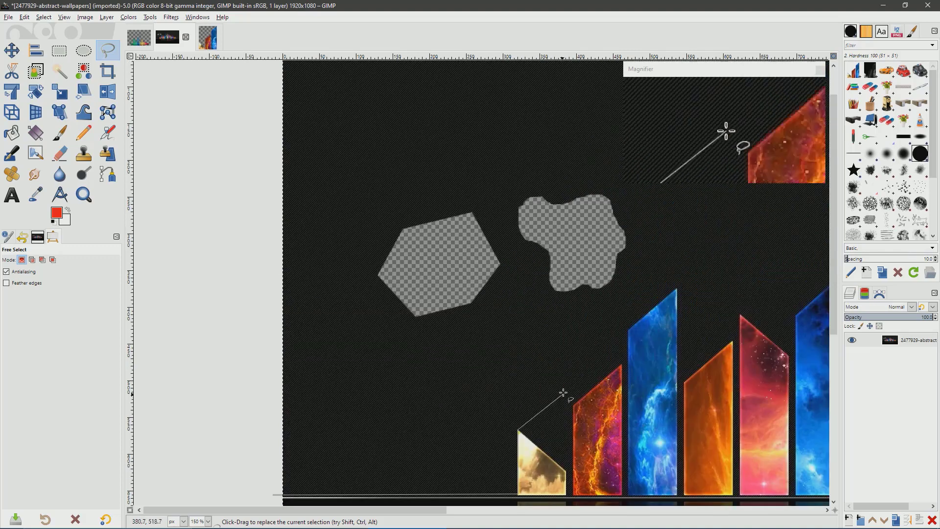
left_click(677, 289)
scroll(677, 289, "down", 3)
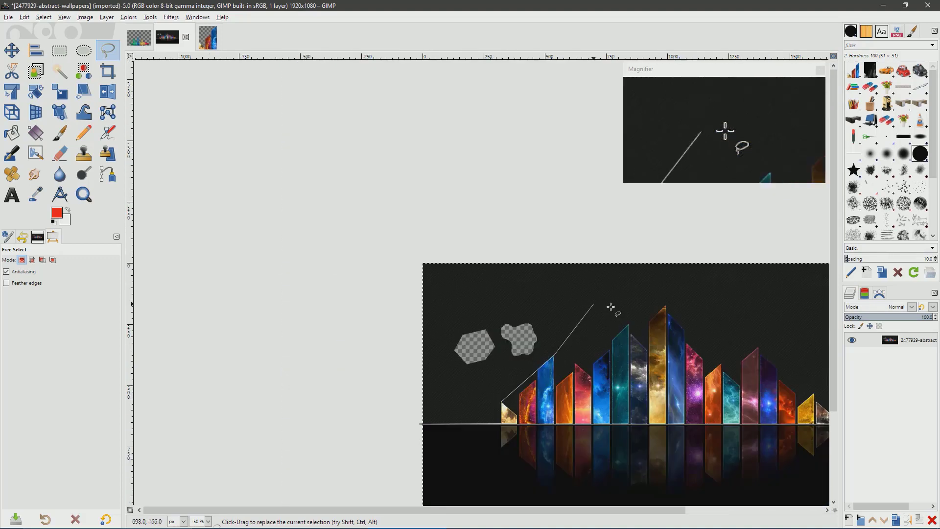
left_click(791, 371)
mouse_move(785, 373)
left_mouse_down()
mouse_move(587, 404)
mouse_move(602, 427)
left_mouse_up()
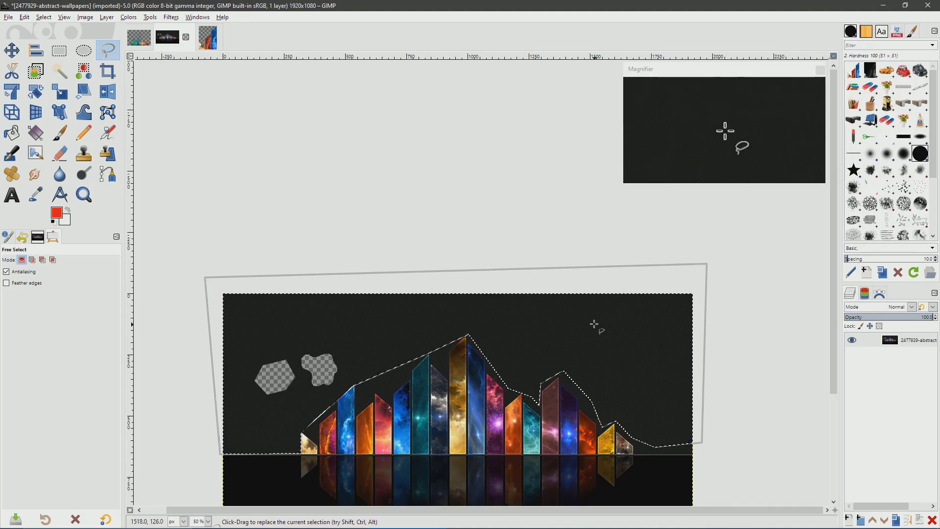
key("Delete")
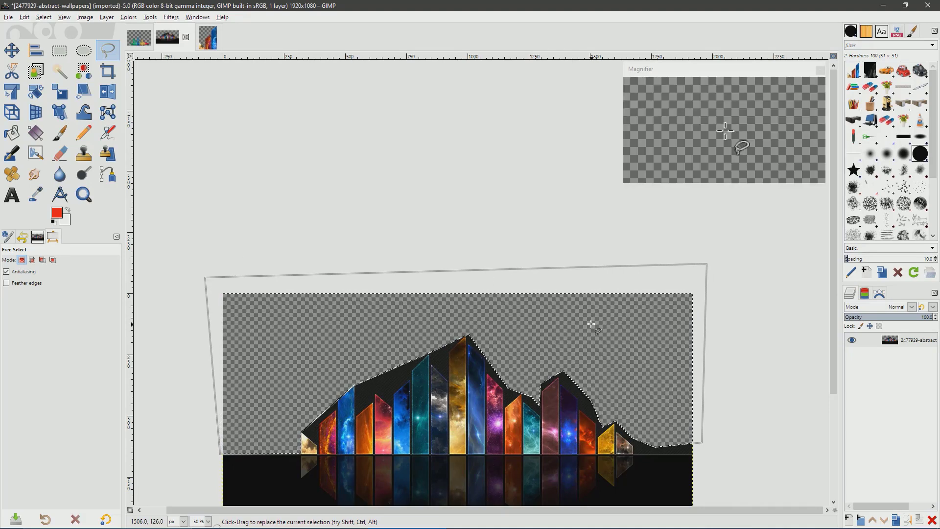
scroll(538, 328, "down", 5)
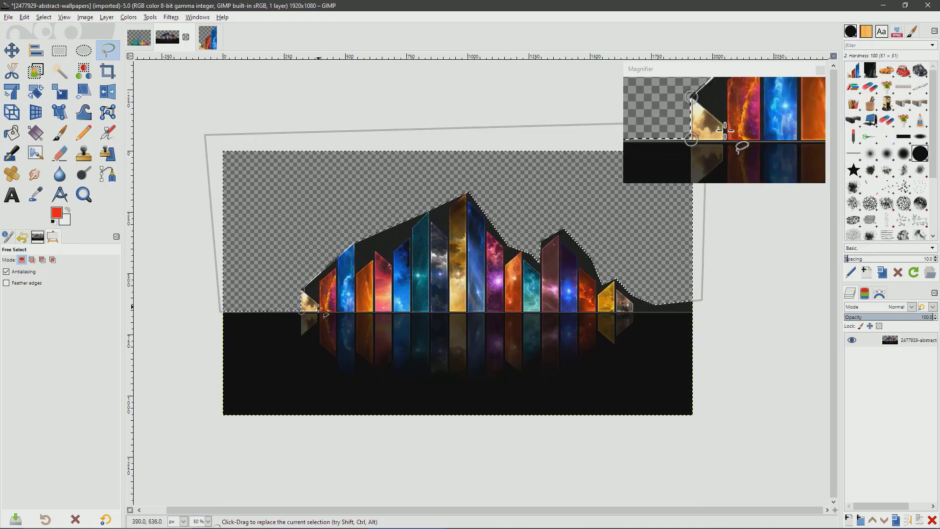
left_click(354, 243)
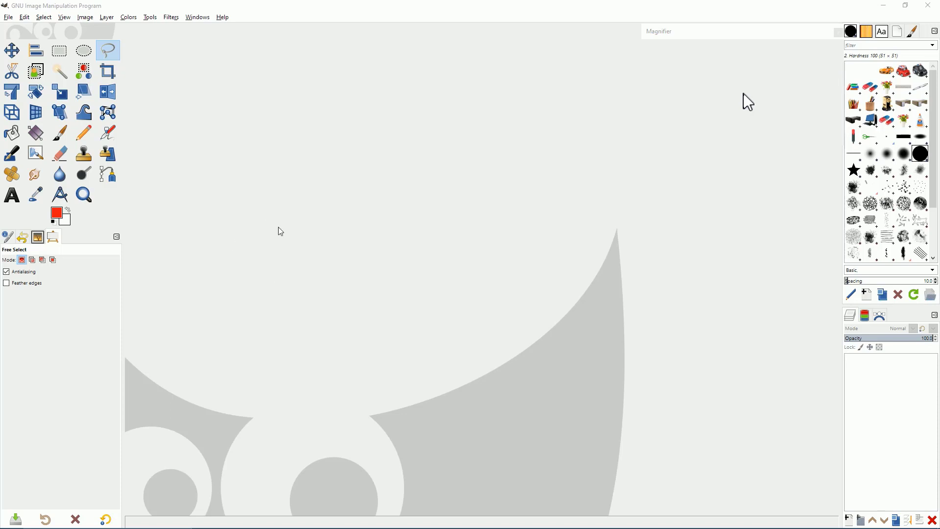
Step: Open b1.png, house1.jpg, the landscape and palm stock photos and clouds1.jpg together from the GIMPold folder as separate images
left_click(246, 500)
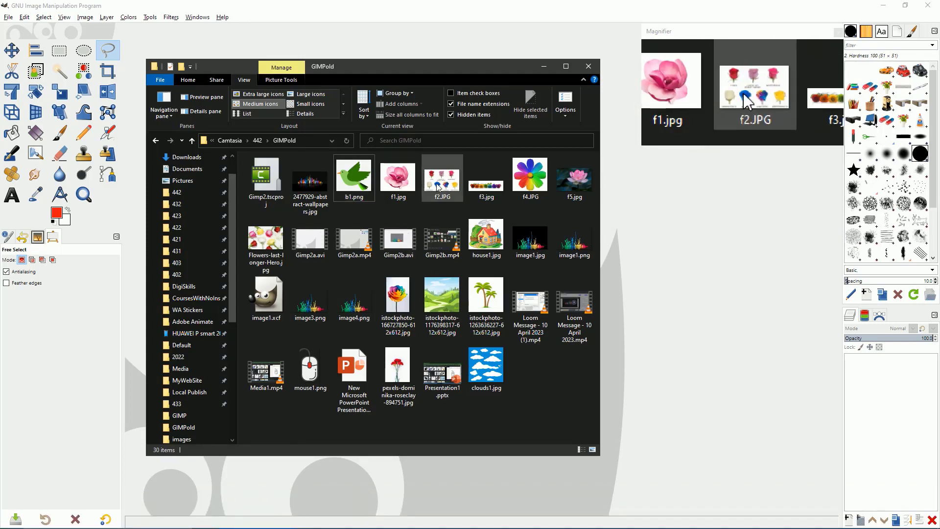
left_click(353, 194)
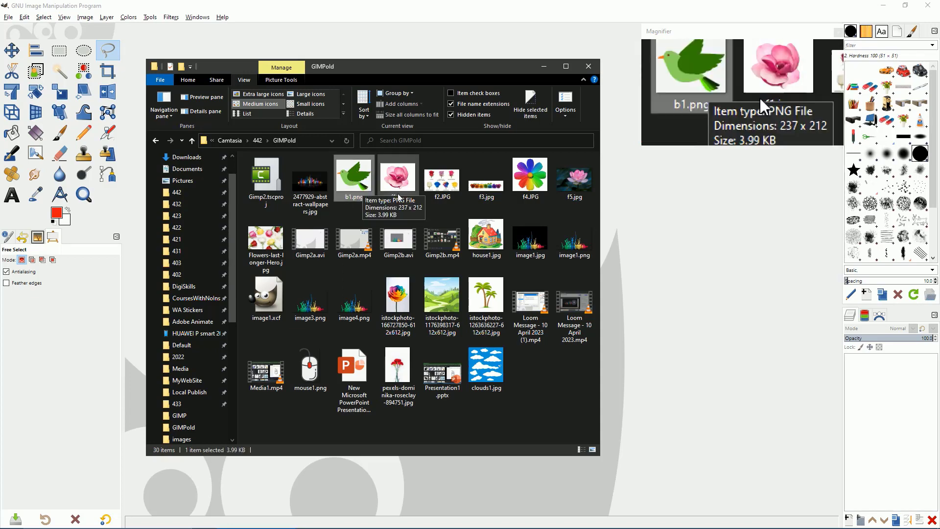
left_click(486, 238, "ctrl")
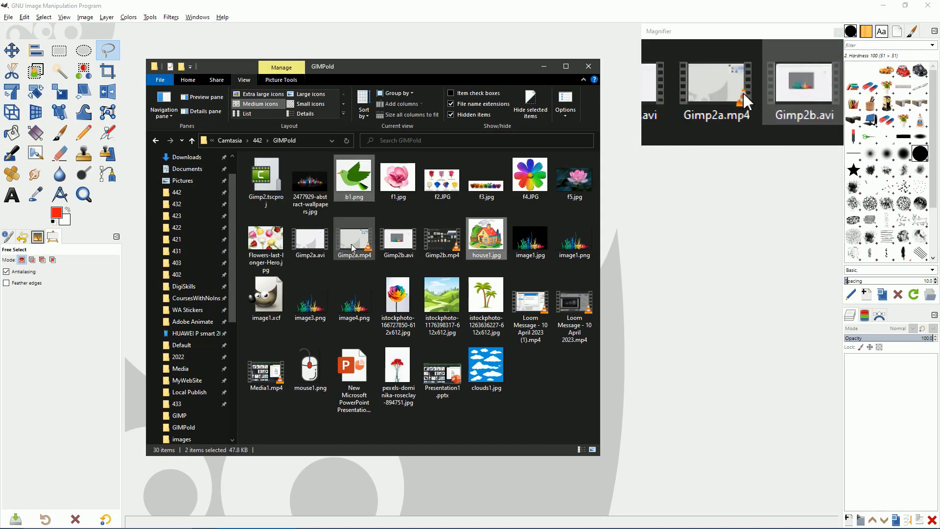
left_click(487, 301, "ctrl")
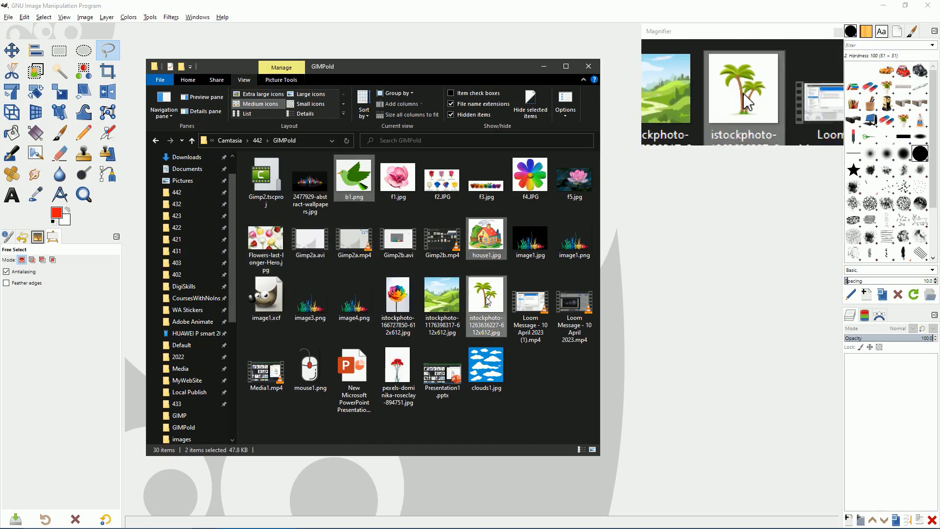
left_click(449, 306, "ctrl")
left_click(470, 377, "ctrl")
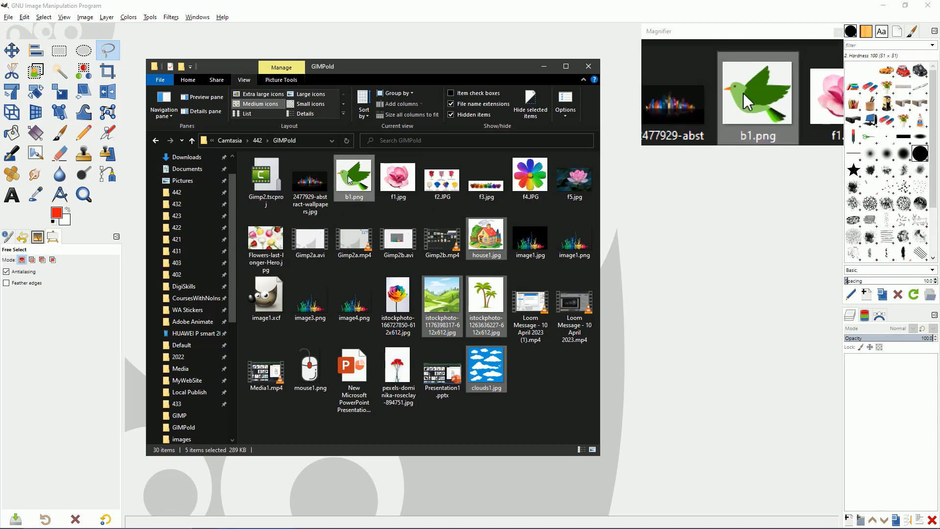
mouse_move(349, 179)
left_mouse_down()
mouse_move(396, 72)
mouse_move(188, 56)
mouse_move(90, 31)
left_mouse_up()
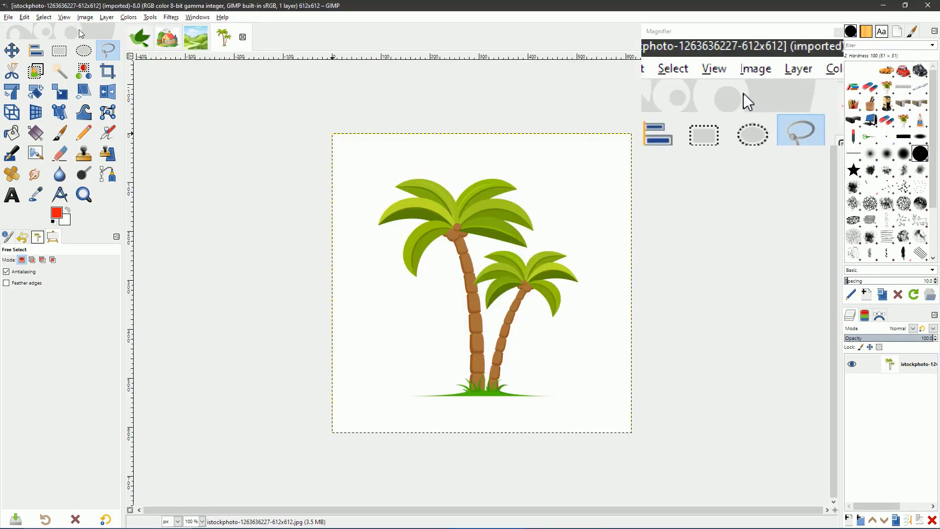
left_click(163, 229)
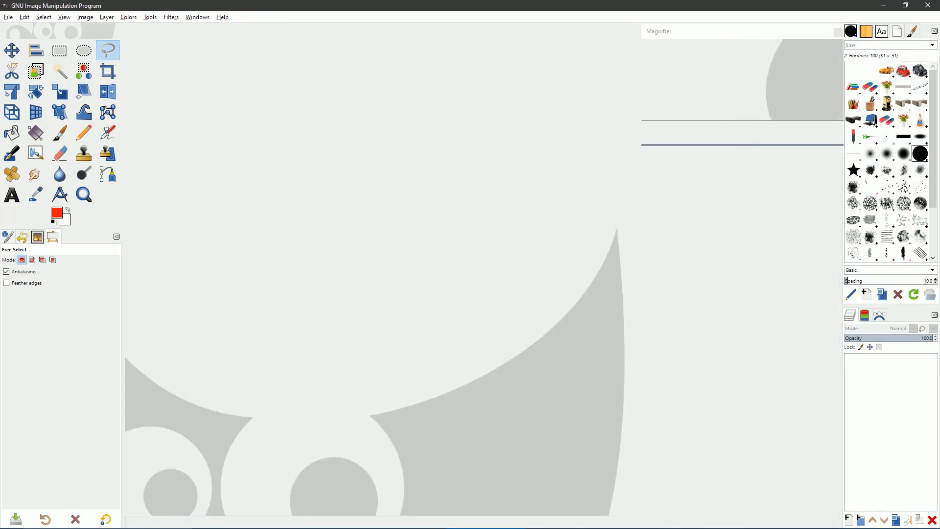
Step: Show the GIMPold folder window, make it narrower and reposition it so part of the GIMP canvas area stays free
left_click(268, 509)
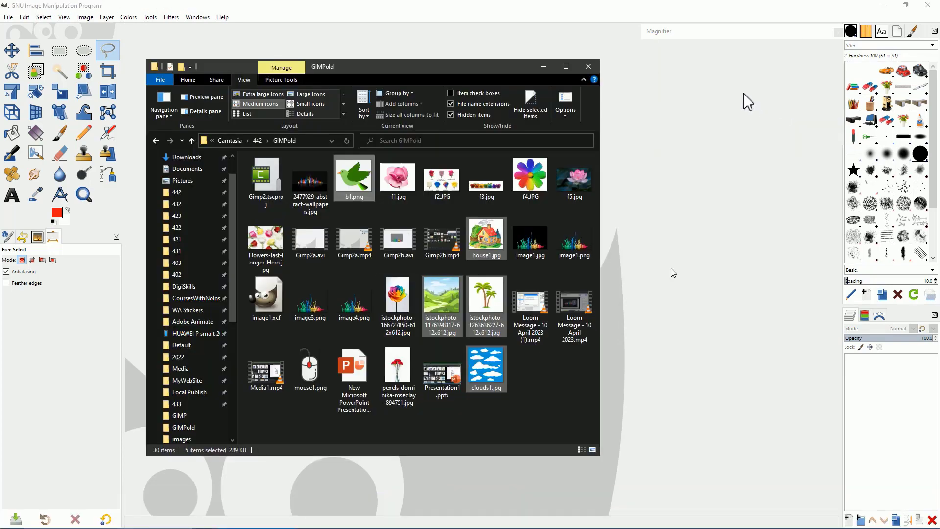
left_click_drag(486, 68, 302, 111)
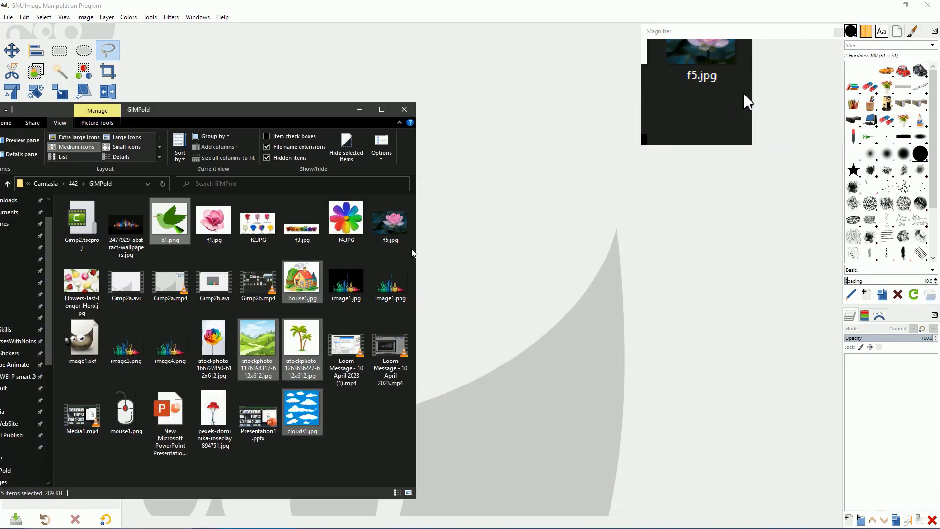
left_click_drag(419, 251, 266, 252)
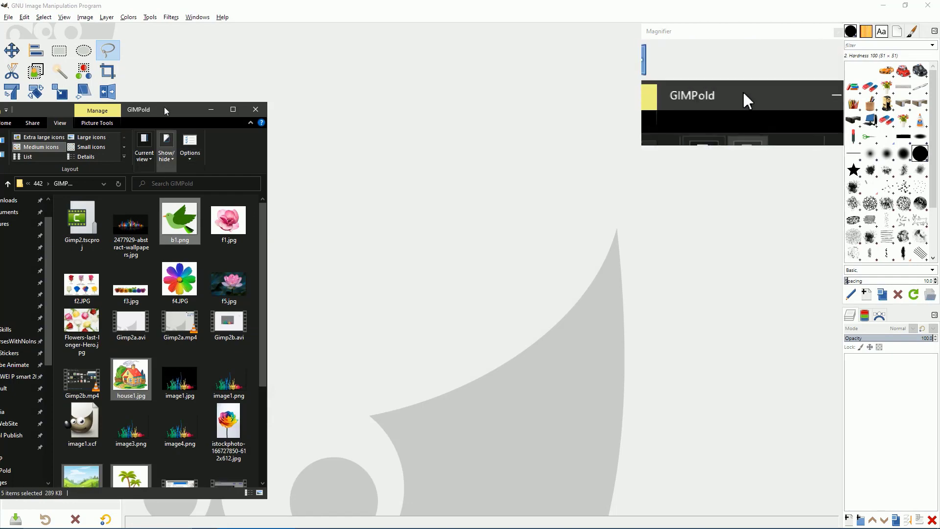
left_click_drag(222, 103, 223, 67)
left_click_drag(159, 74, 279, 57)
left_click(299, 274)
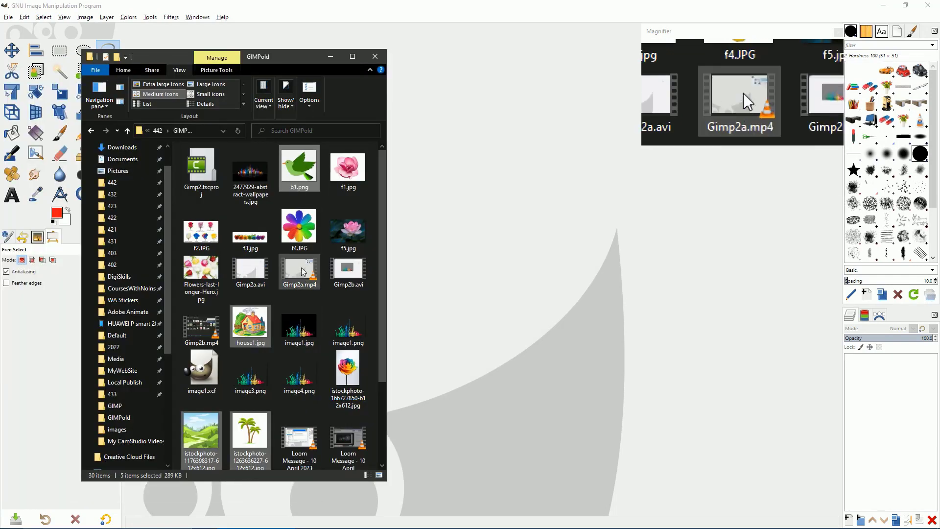
left_click_drag(192, 430, 499, 321)
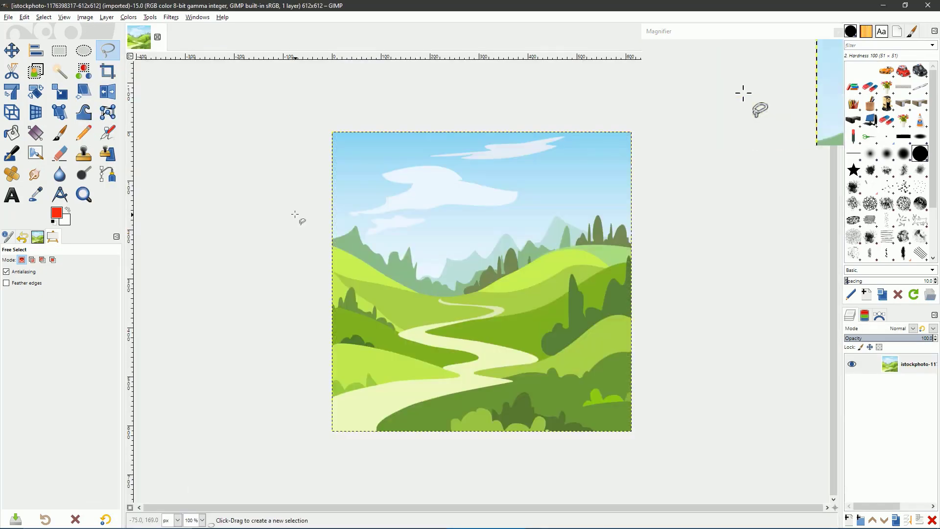
mouse_move(243, 526)
left_click(249, 510)
left_click(255, 426)
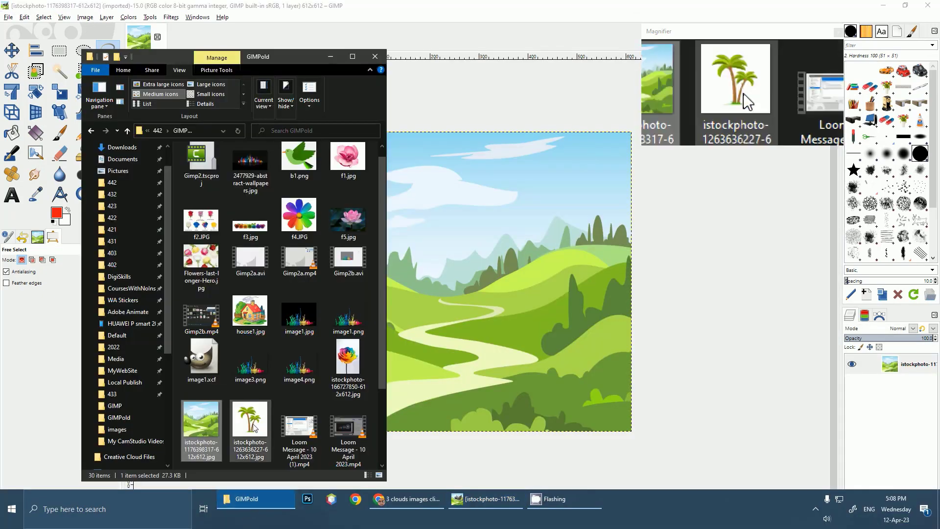
left_click_drag(278, 441, 471, 296)
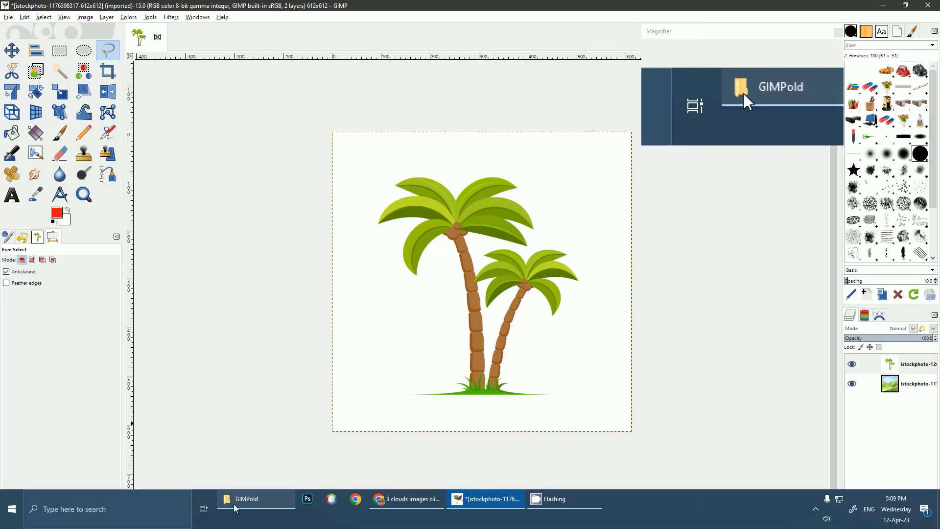
Step: Add clouds1.jpg from the GIMPold folder as a new layer, converting its colour profile to GIMP built-in sRGB
left_click(246, 499)
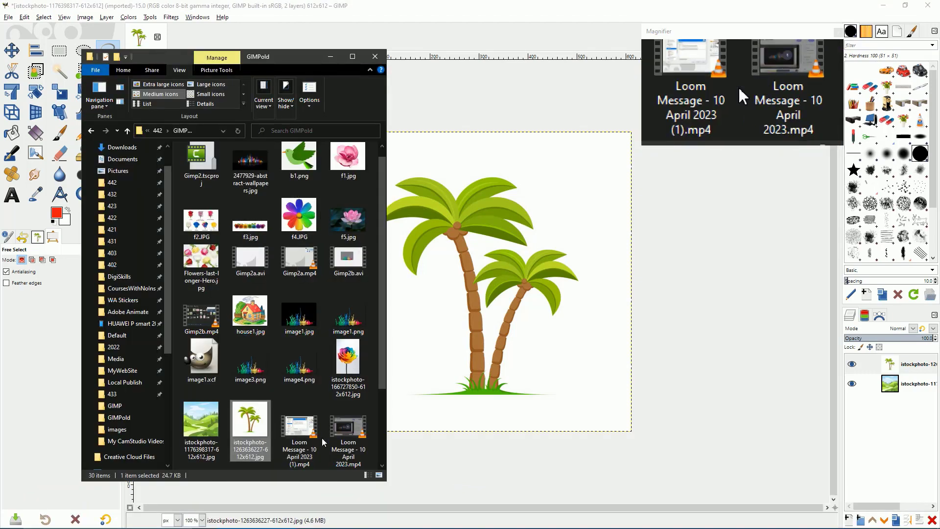
scroll(318, 441, "down", 3)
left_click_drag(256, 445, 564, 348)
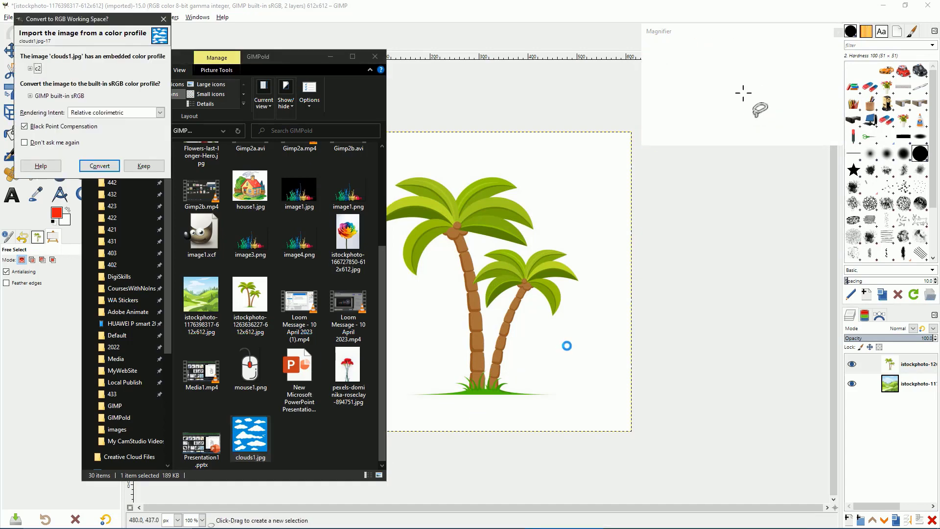
left_click(99, 166)
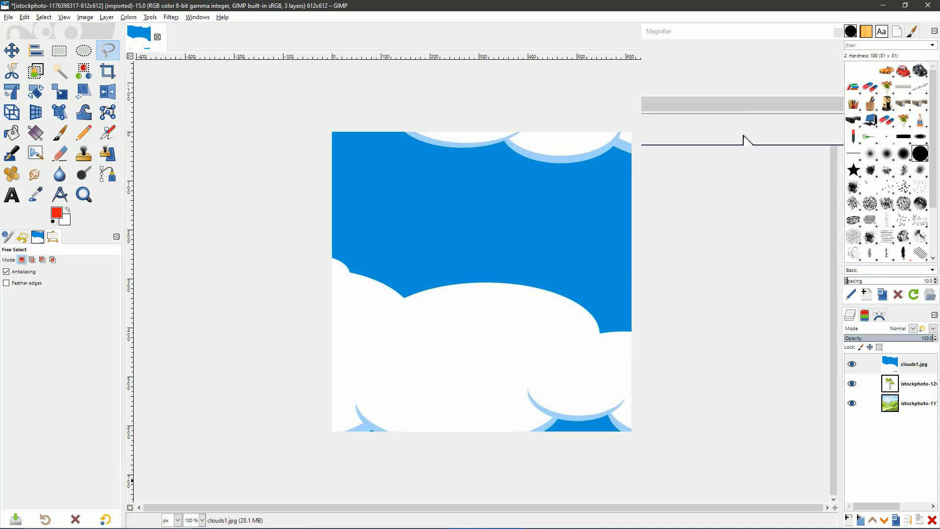
Step: Add Cloud-clip-art-2-4.jpg from the GIMPold folder as a new layer above the clouds1.jpg layer
mouse_move(331, 523)
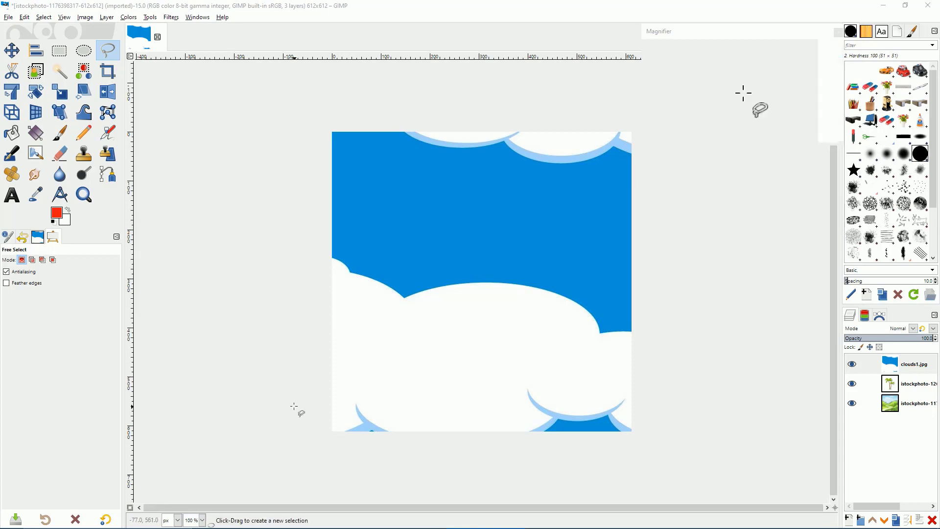
left_click(244, 518)
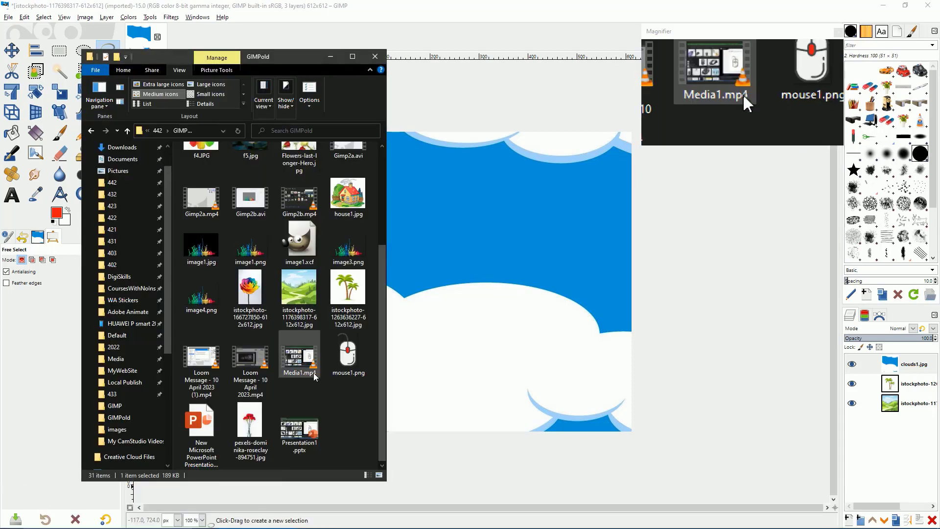
scroll(309, 380, "up", 3)
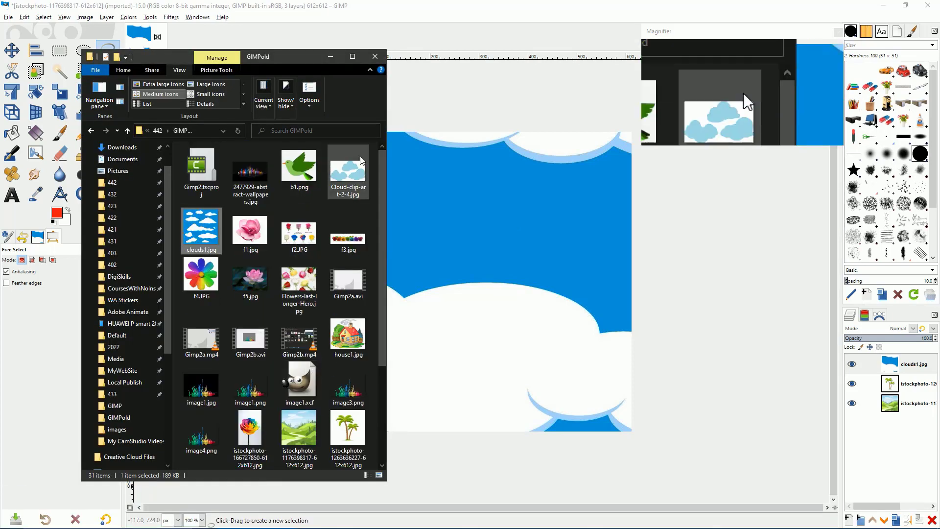
left_click_drag(349, 174, 484, 287)
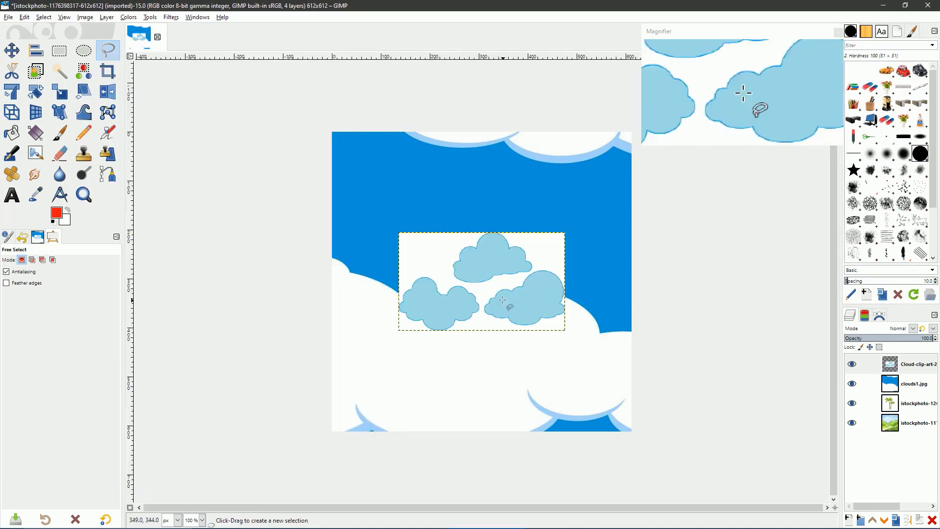
Step: Add the bird image b1.png from the GIMPold folder as a new layer above the cloud clip art
left_click(250, 509)
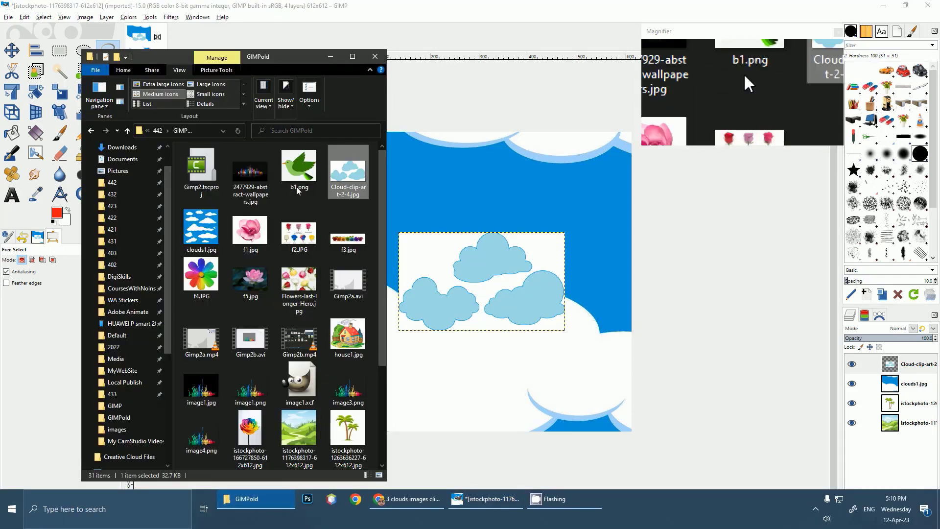
left_click_drag(299, 171, 567, 327)
left_click_drag(787, 89, 743, 93)
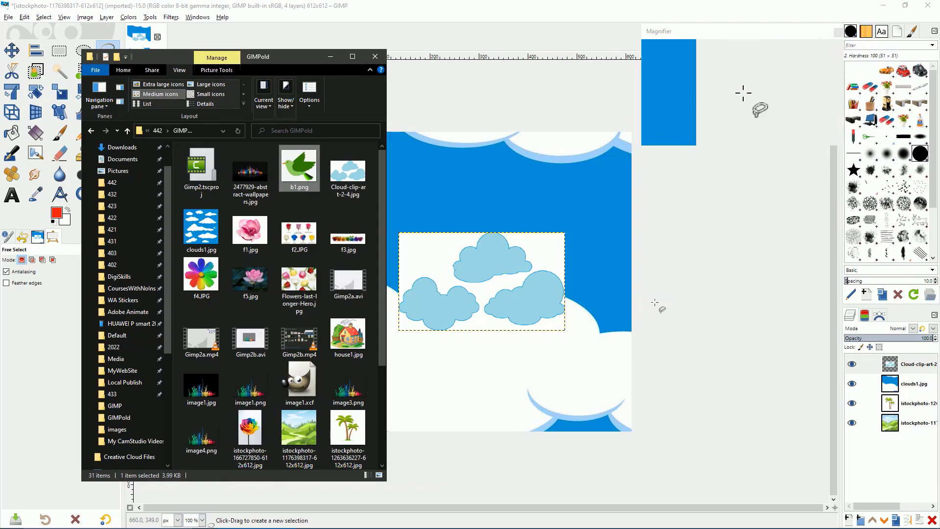
left_click_drag(655, 304, 655, 303)
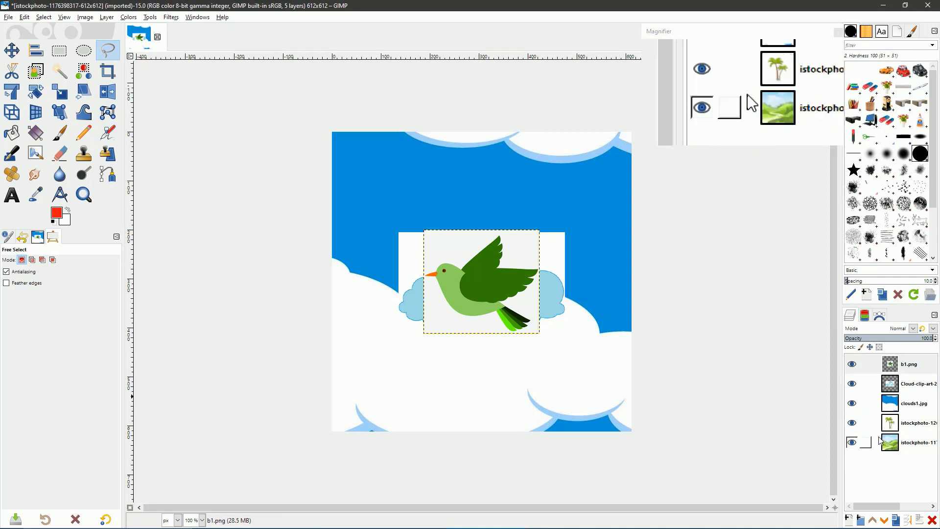
Step: Add house1.jpg from the GIMPold folder as the top layer and widen the layers dock to fit the full layer names
left_click(245, 504)
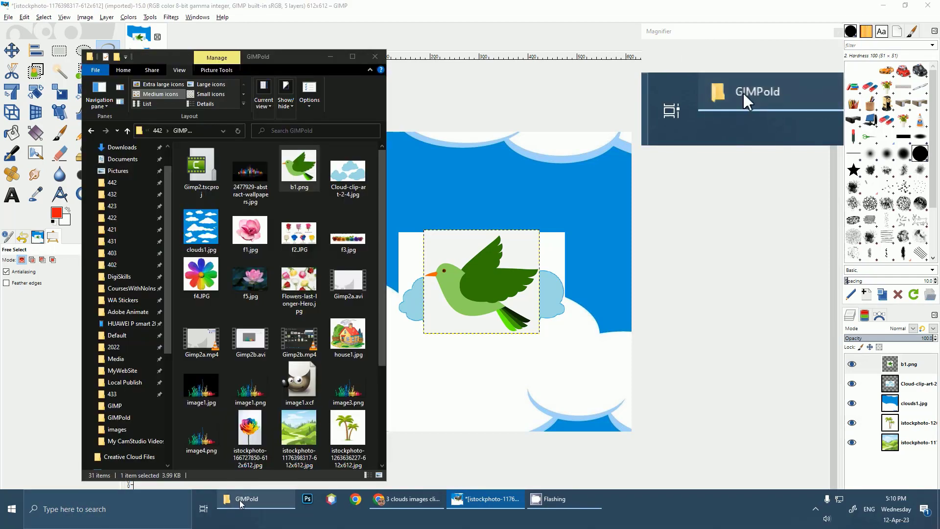
left_click_drag(347, 336, 659, 319)
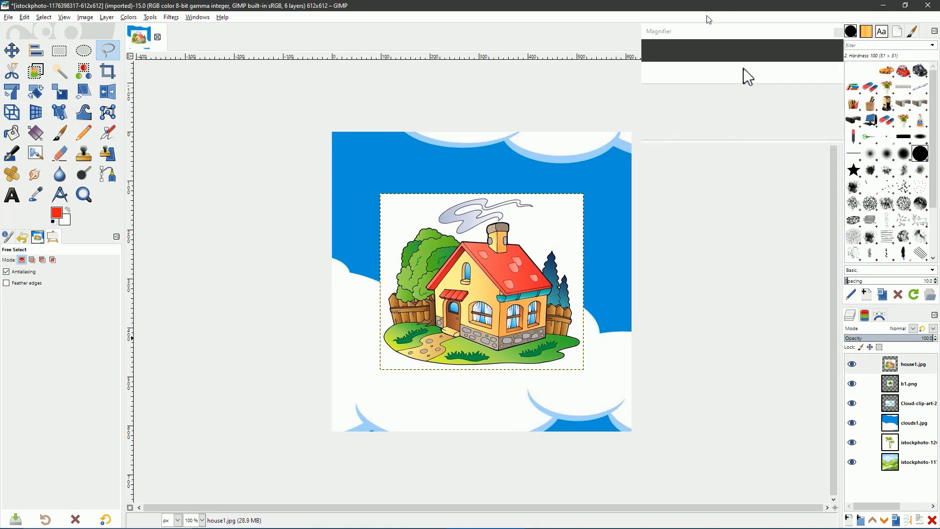
left_click_drag(705, 30, 623, 11)
left_click_drag(841, 383, 786, 382)
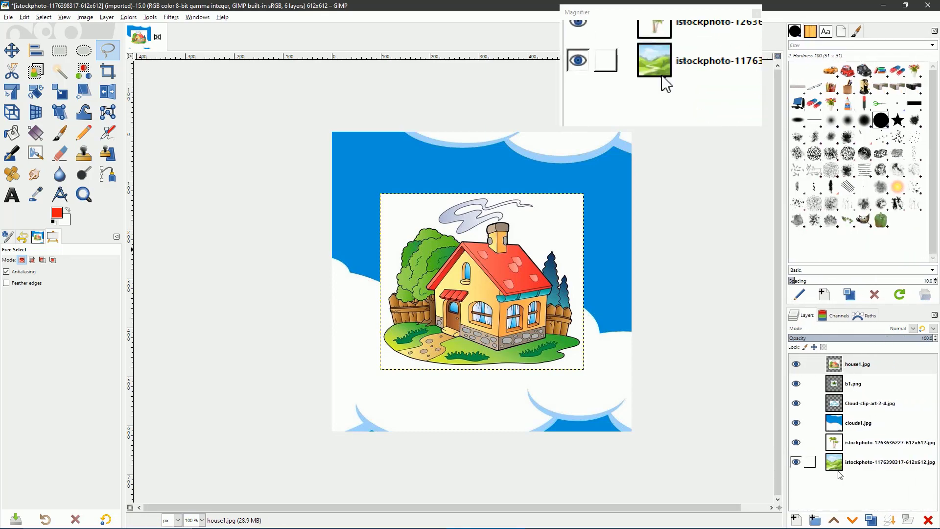
left_click(838, 425)
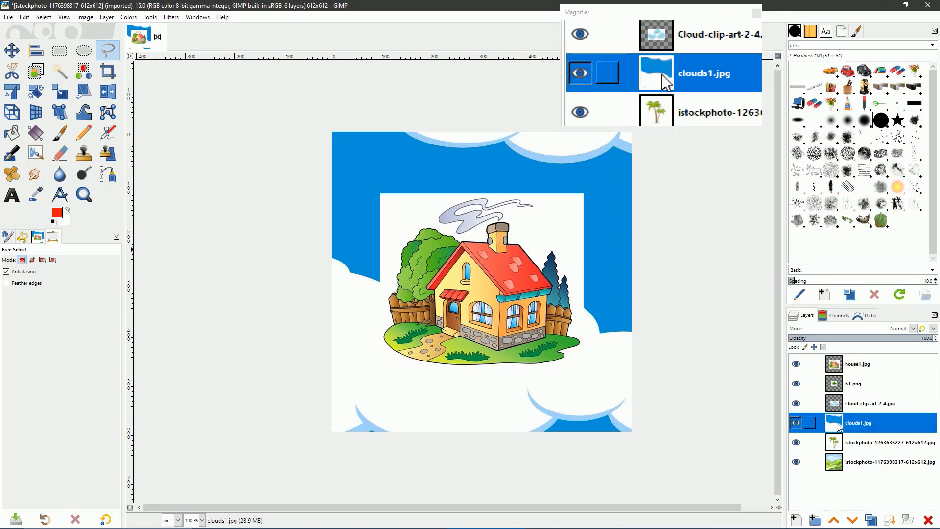
left_click(836, 402)
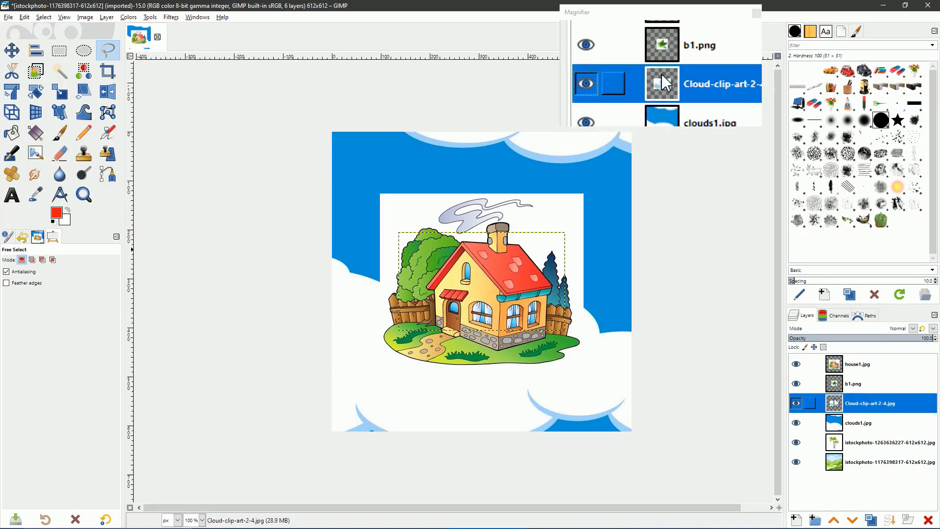
left_click(841, 425)
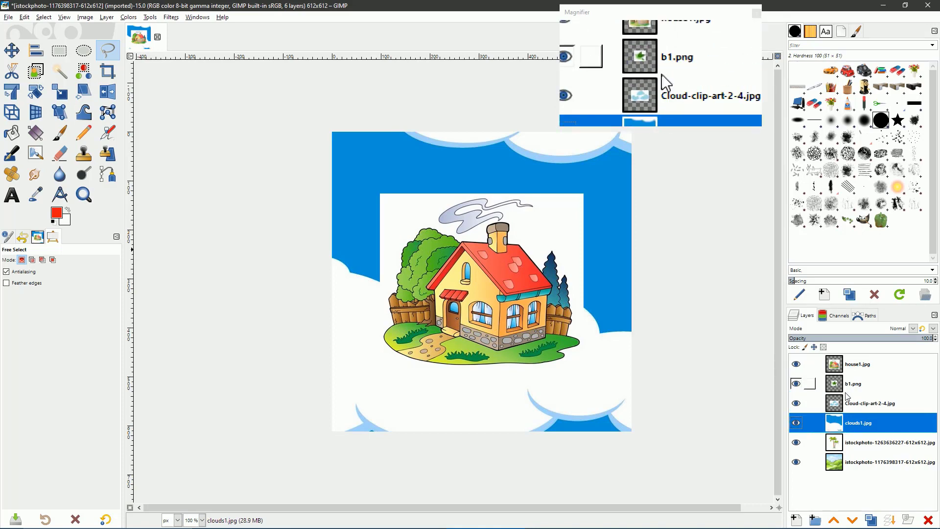
left_click(796, 366)
left_click(796, 384)
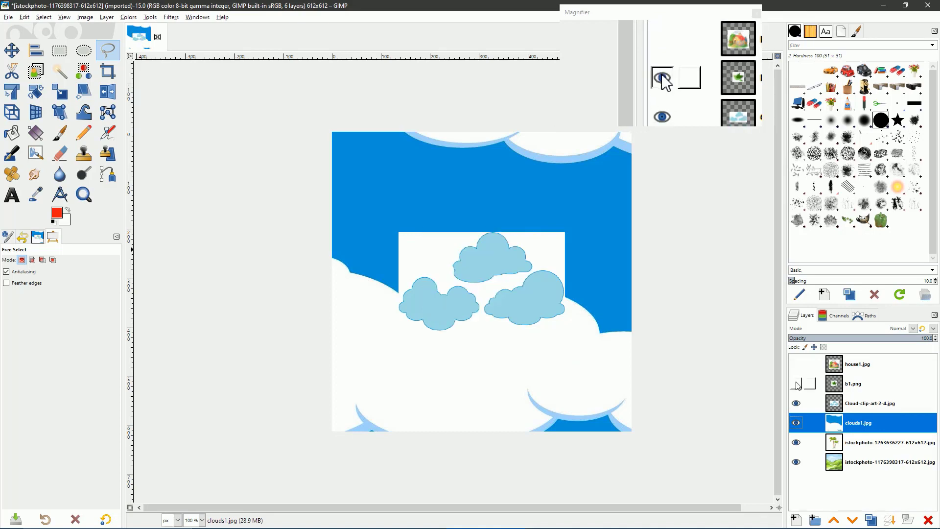
left_click(796, 403)
left_click(796, 423)
left_click(796, 443)
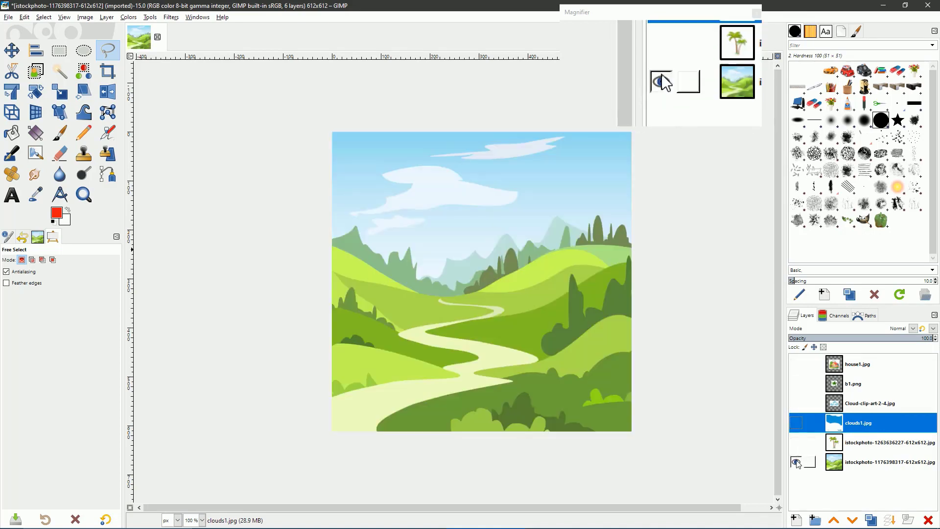
left_click(796, 462)
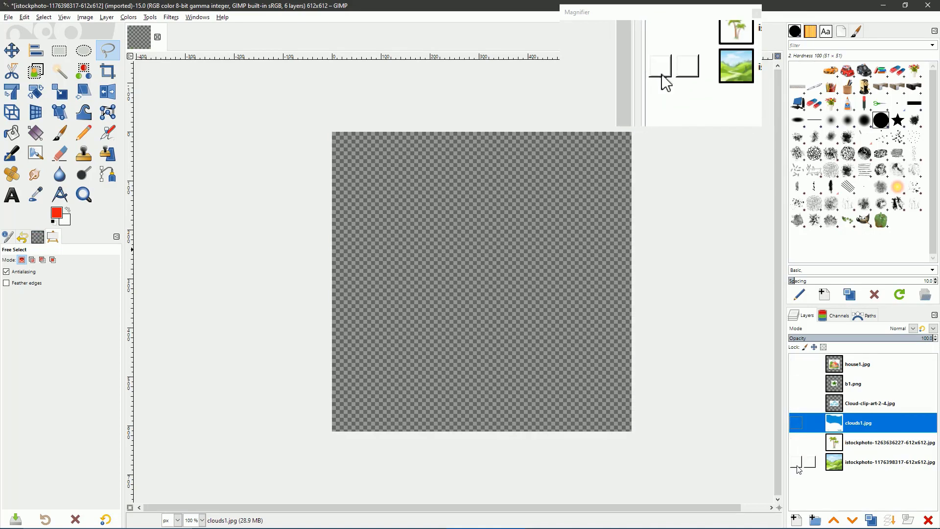
Step: Toggle the visibility of individual layers on and off to examine their contents and how they overlap
left_click(796, 462)
left_click(797, 462)
left_click(796, 404)
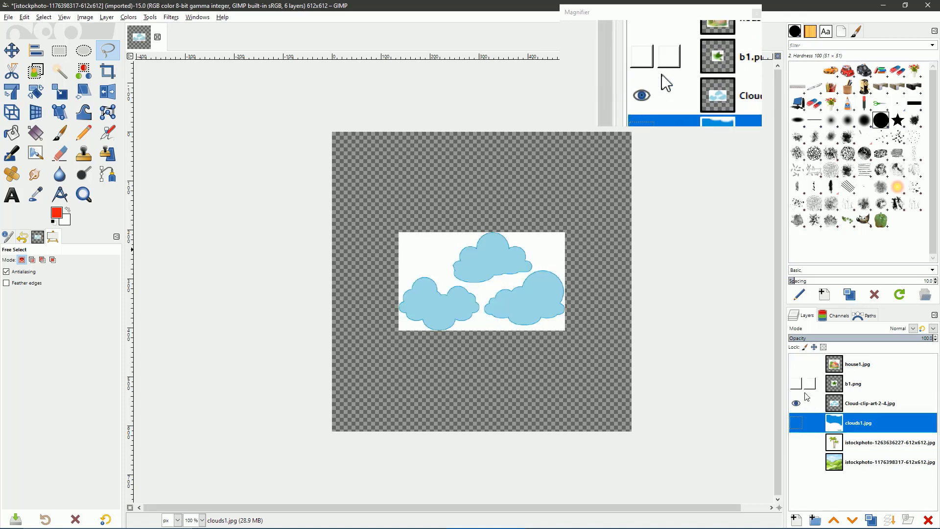
left_click(796, 403)
left_click(796, 383)
left_click(796, 403)
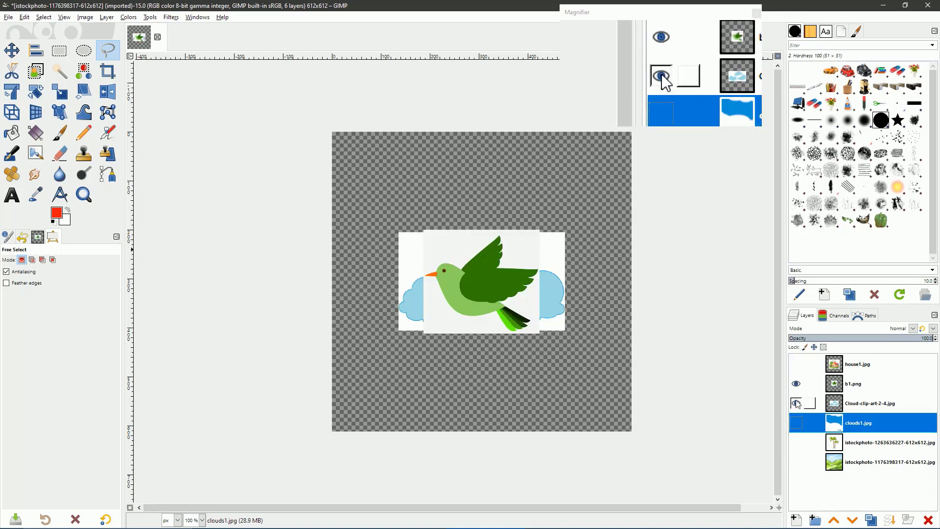
left_click(796, 364)
left_click(797, 422)
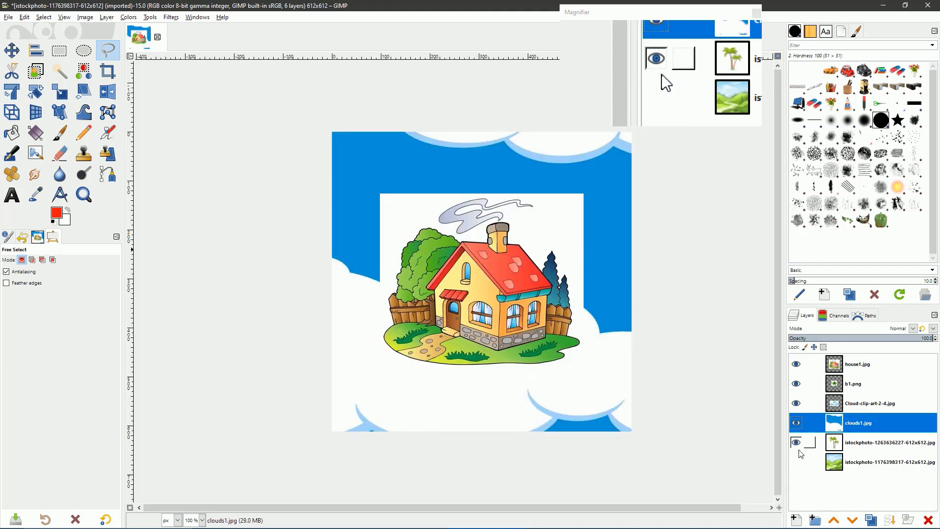
left_click(796, 423)
left_click(796, 403)
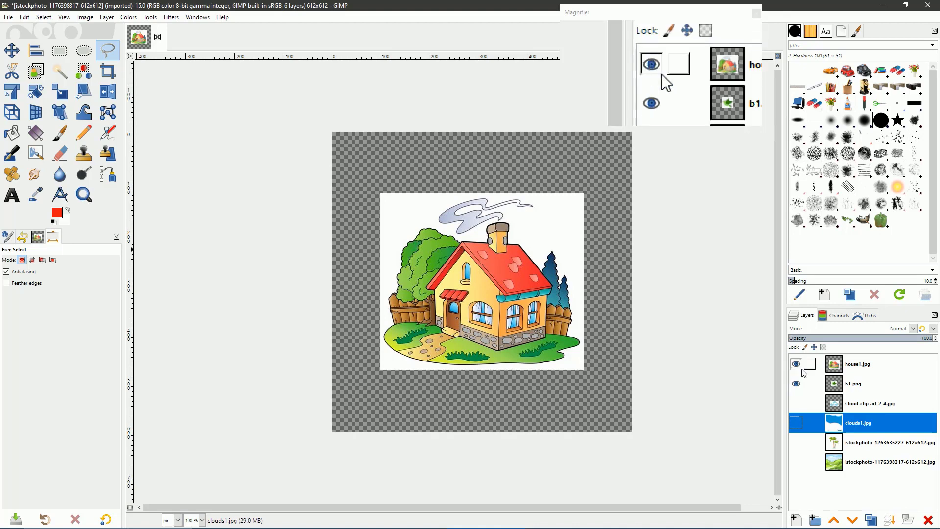
left_click(797, 364)
left_click(797, 383)
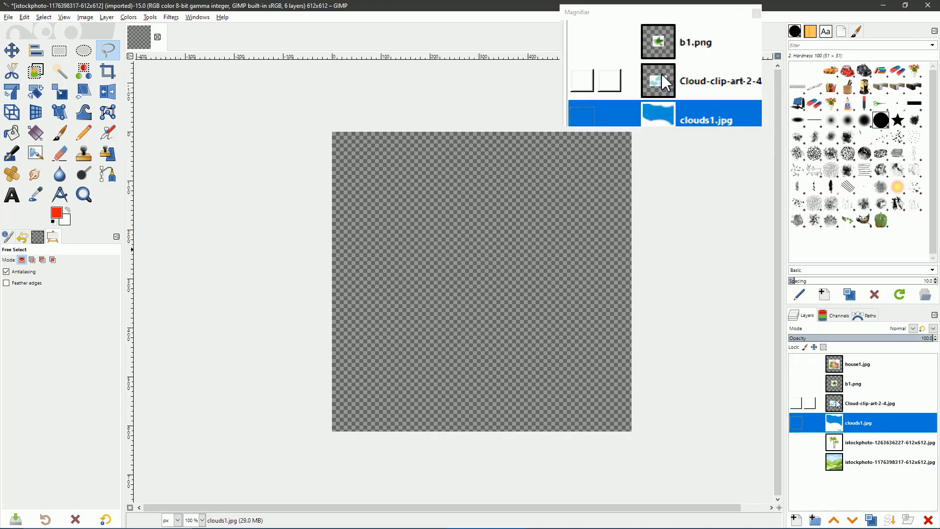
Step: Show only the house1.jpg layer, add an alpha channel and delete its white background using Fuzzy Select
left_click(796, 364)
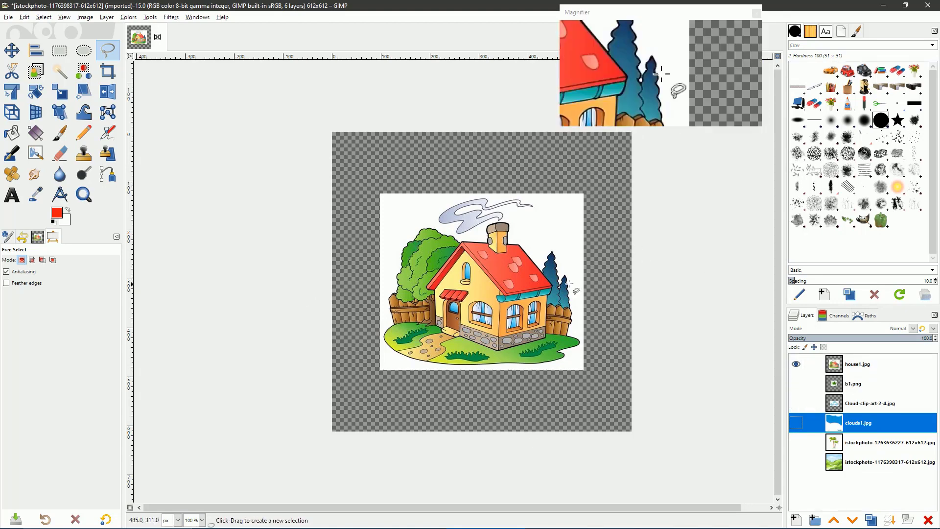
left_click(879, 362)
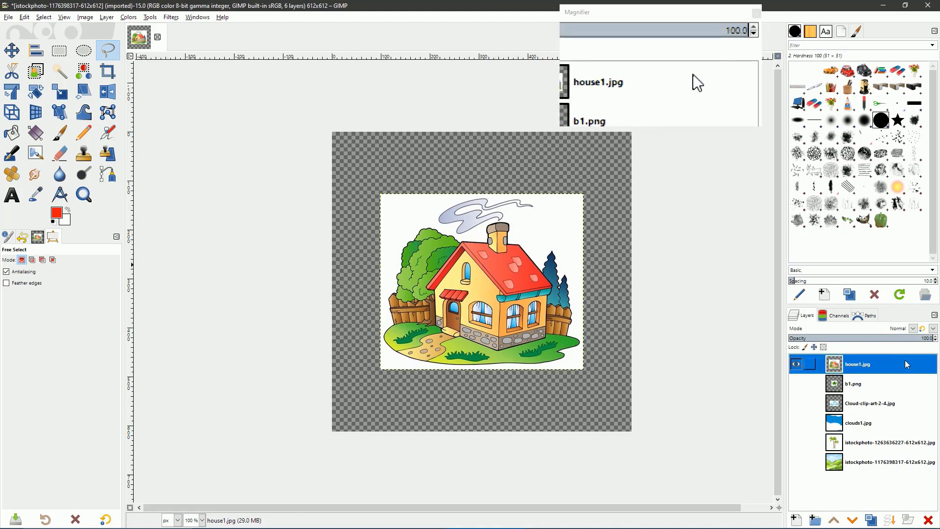
left_click(59, 71)
left_click(532, 228)
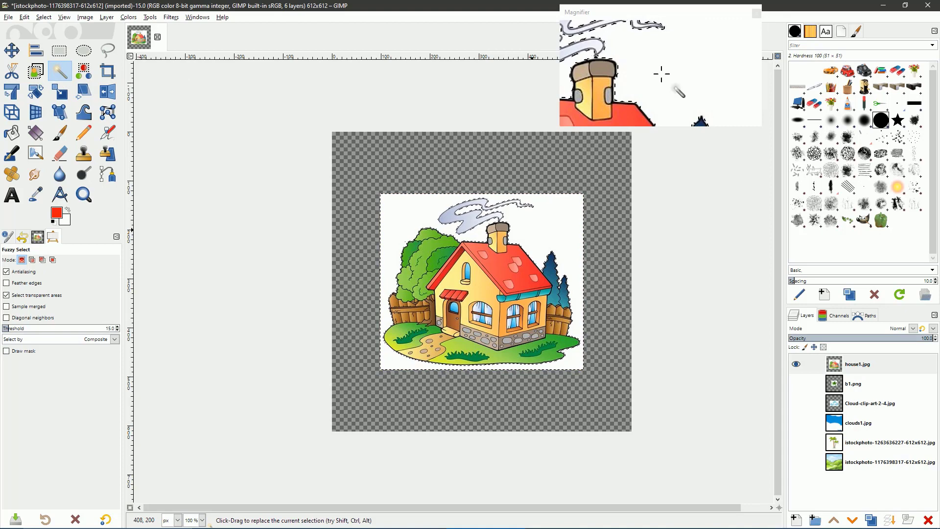
right_click(847, 366)
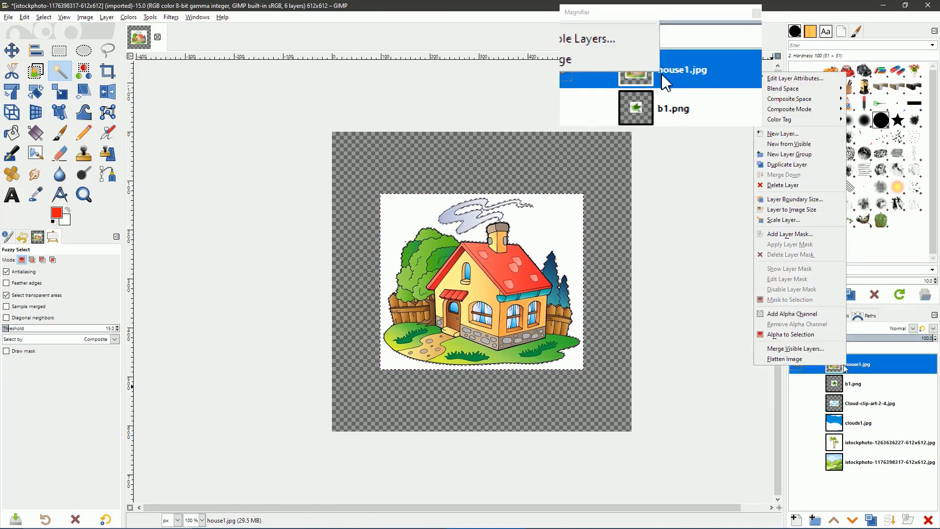
left_click(791, 314)
key("Delete")
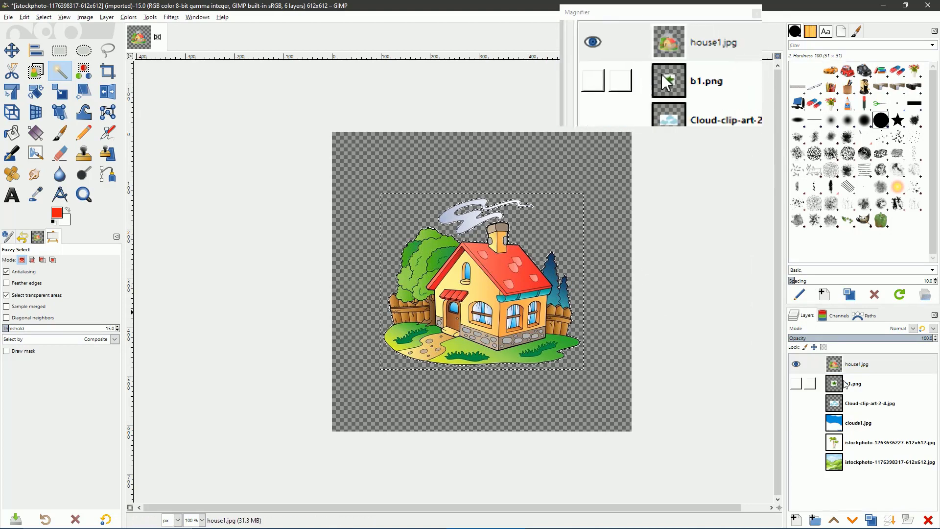
Step: Show only the b1.png layer, add an alpha channel and delete the background around the bird using Fuzzy Select
left_click(795, 364)
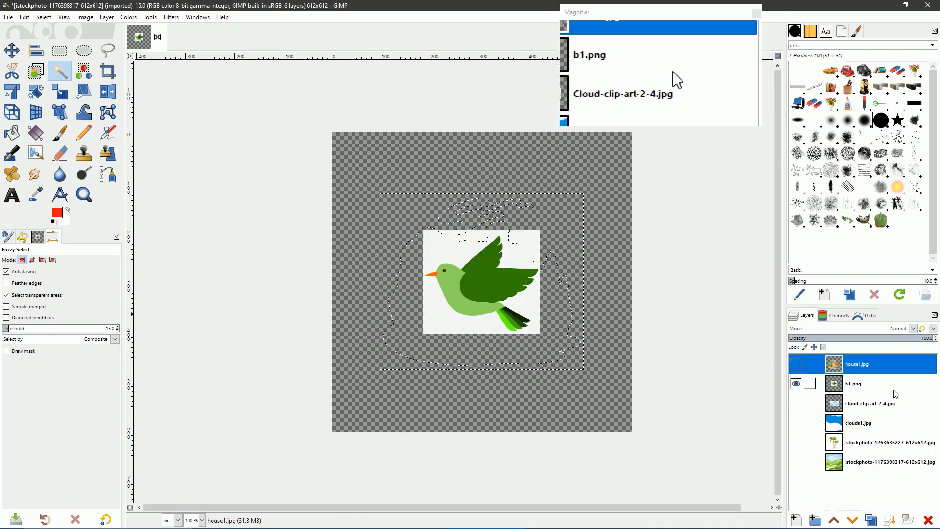
left_click(866, 384)
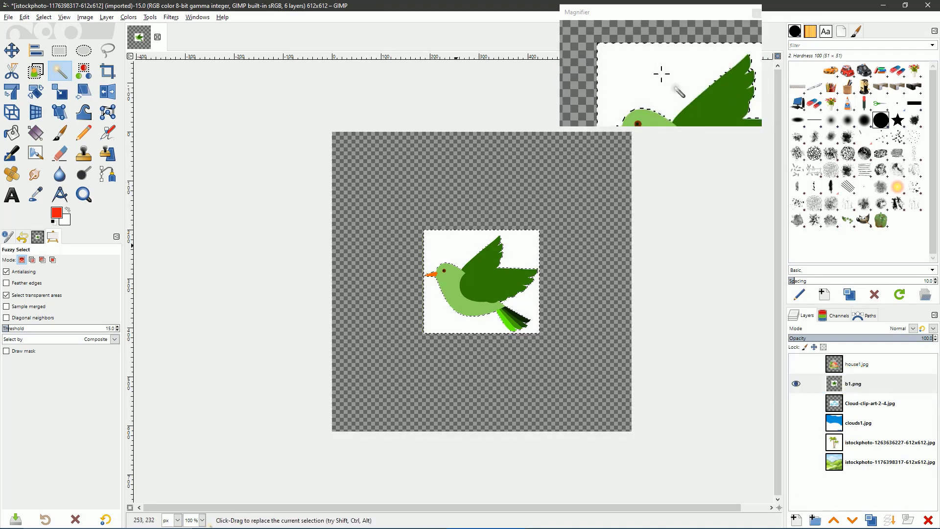
right_click(850, 383)
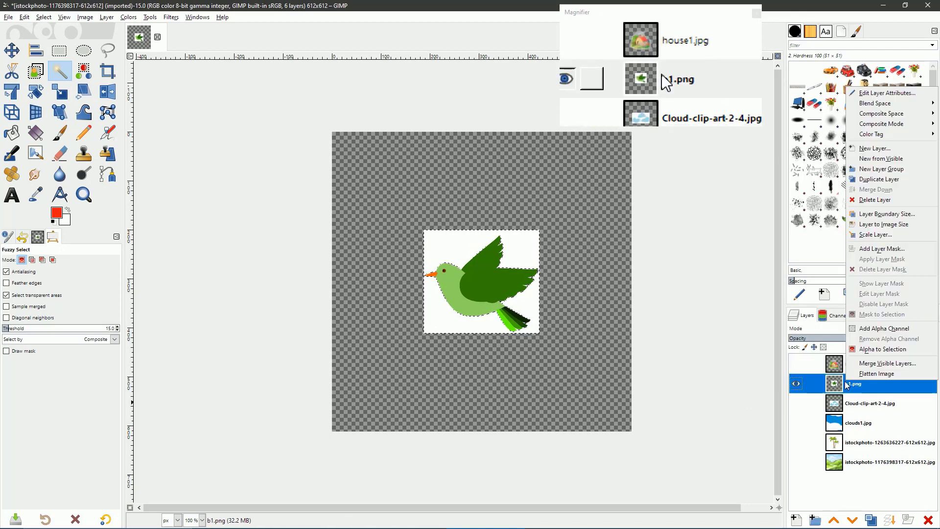
left_click(859, 328)
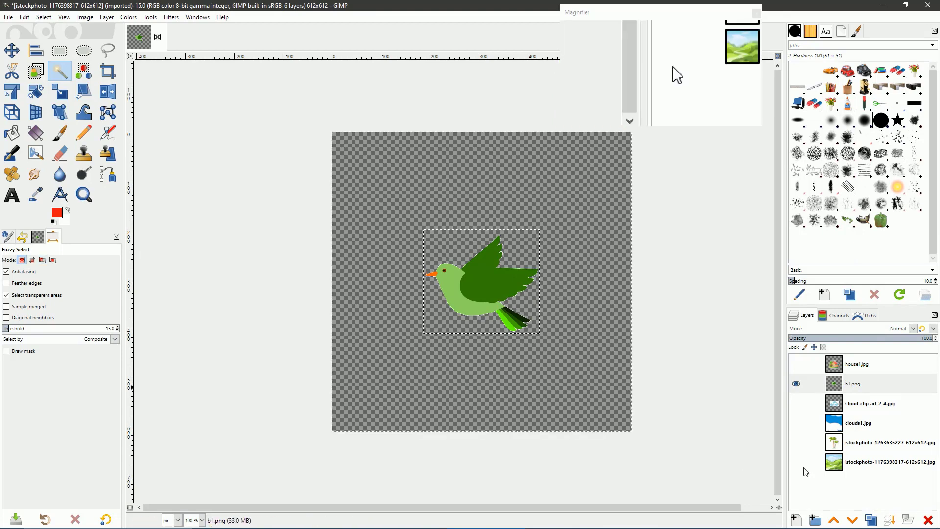
Step: Show only the Cloud-clip-art-2-4.jpg layer, add an alpha channel and delete all white areas around the three clouds
left_click(796, 383)
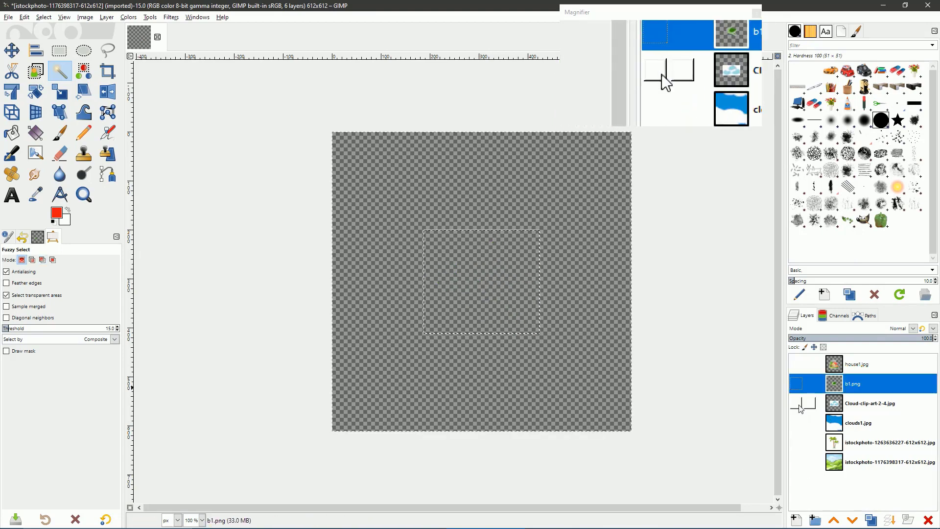
left_click(796, 403)
left_click(881, 412)
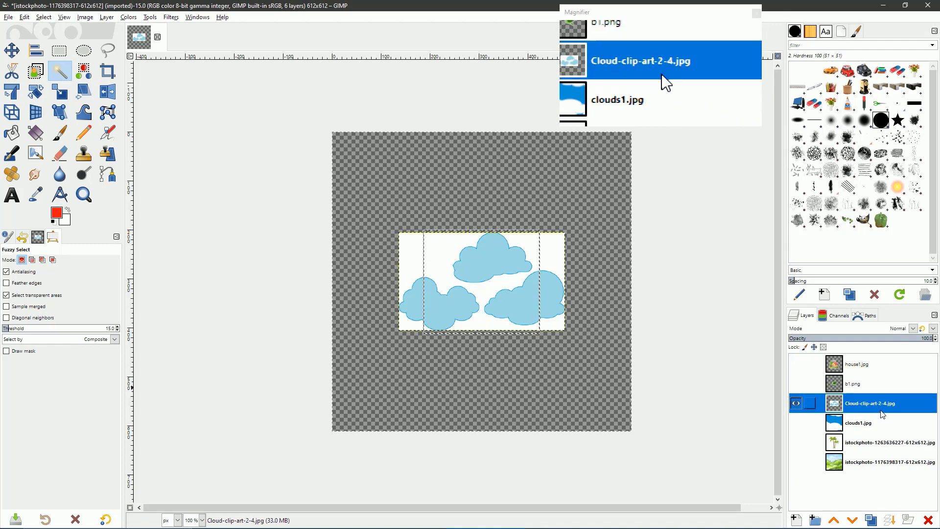
left_click(834, 403, "alt")
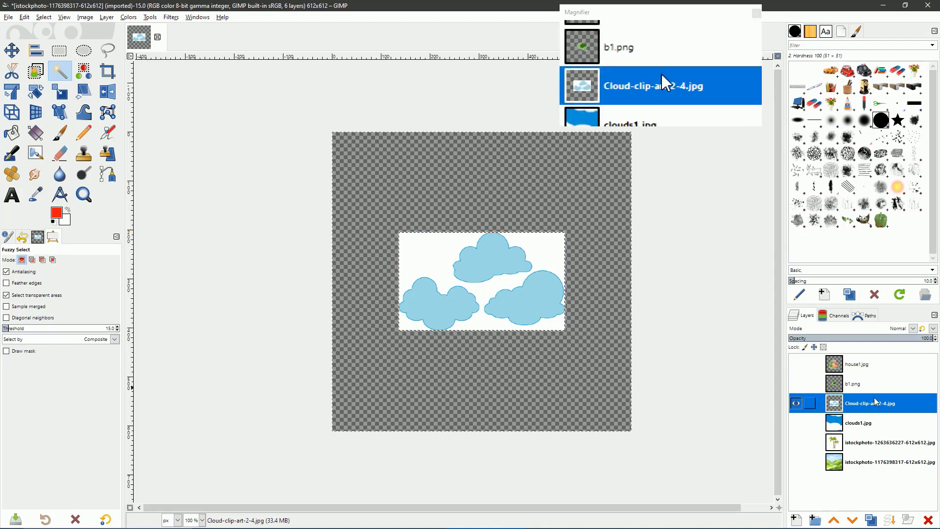
right_click(873, 404)
left_click(786, 348)
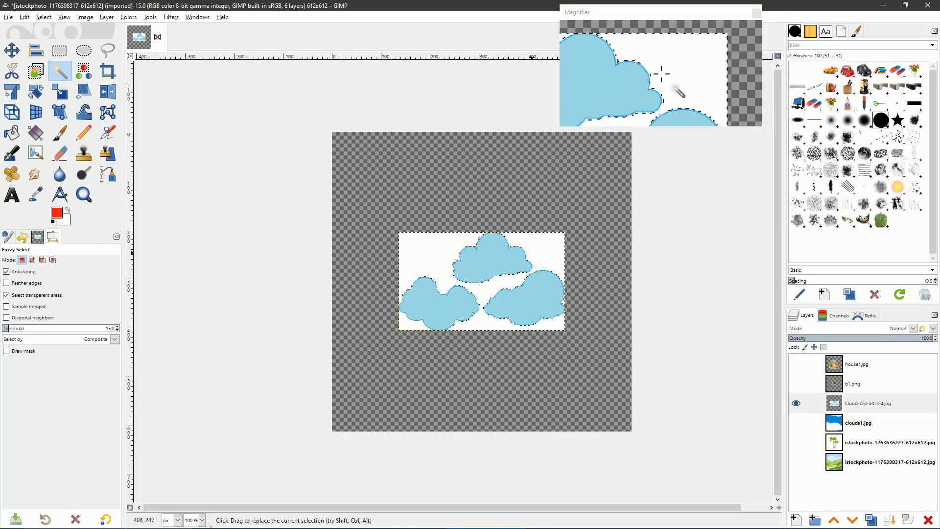
key("Delete")
left_click(403, 323)
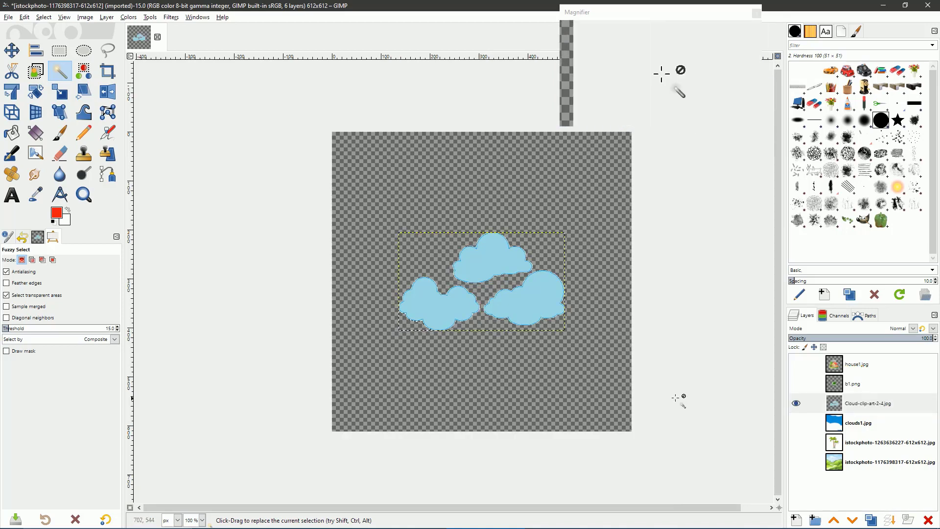
left_click(796, 403)
left_click(795, 442)
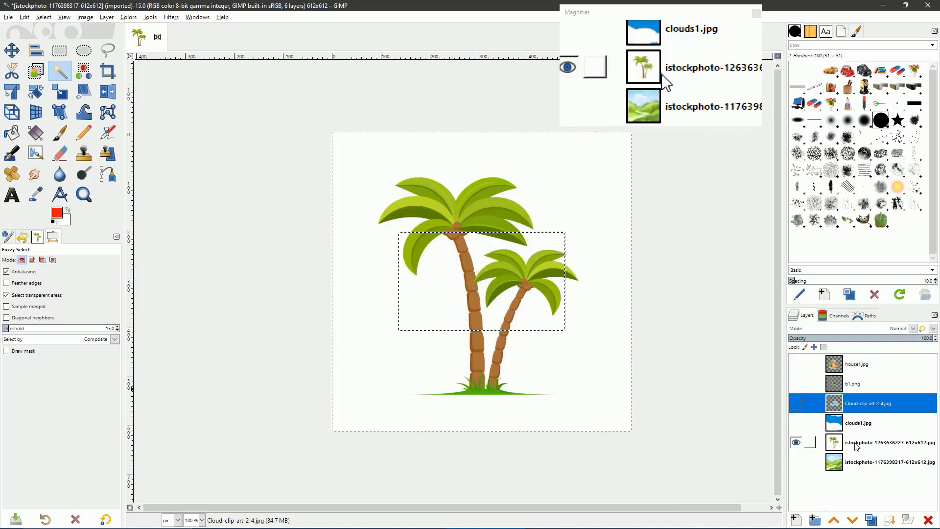
left_click(828, 442)
left_click_drag(583, 336, 585, 354)
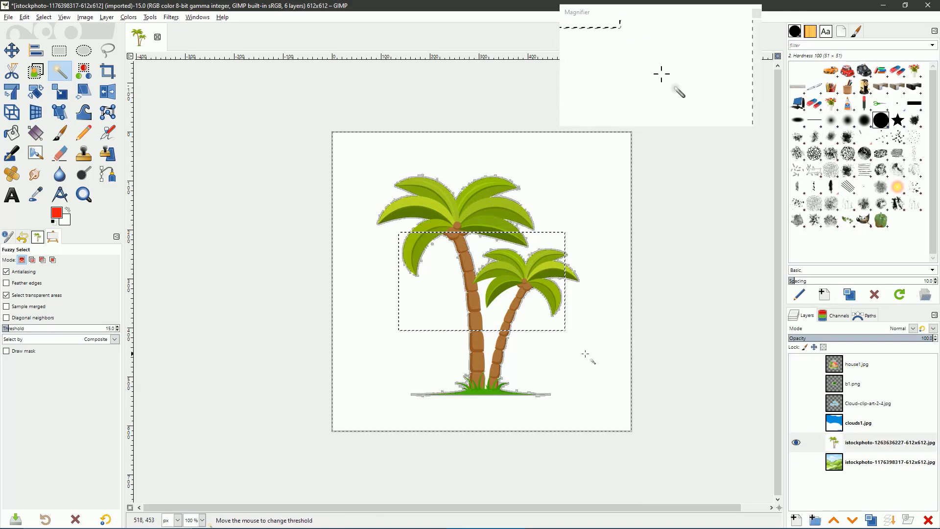
right_click(873, 442)
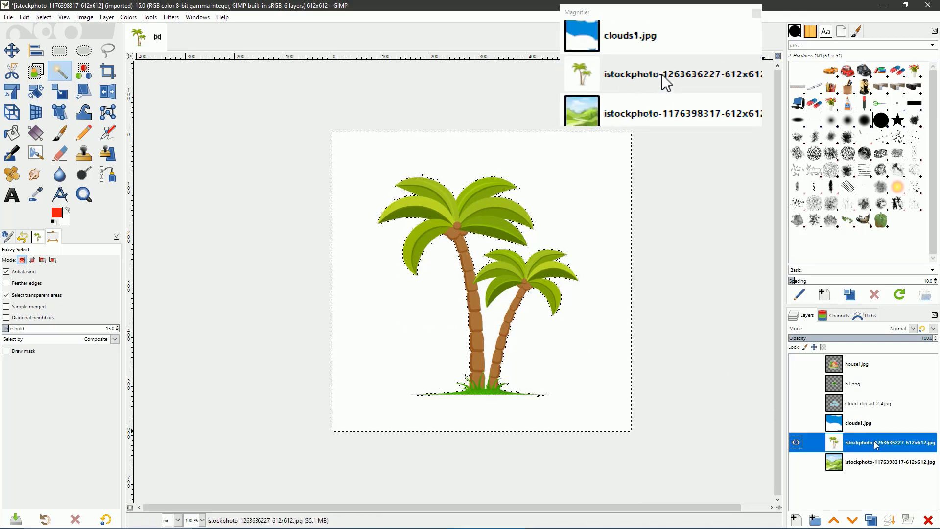
left_click(818, 389)
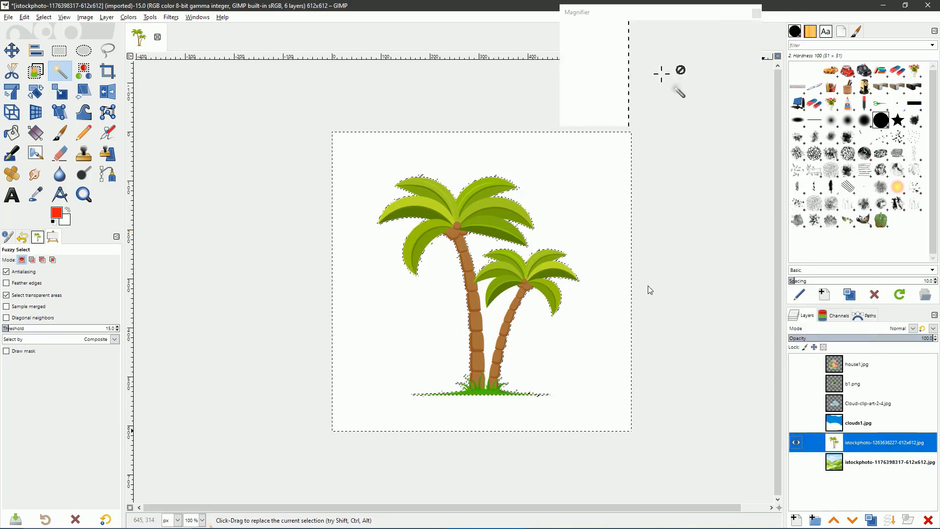
left_click_drag(588, 339, 589, 339)
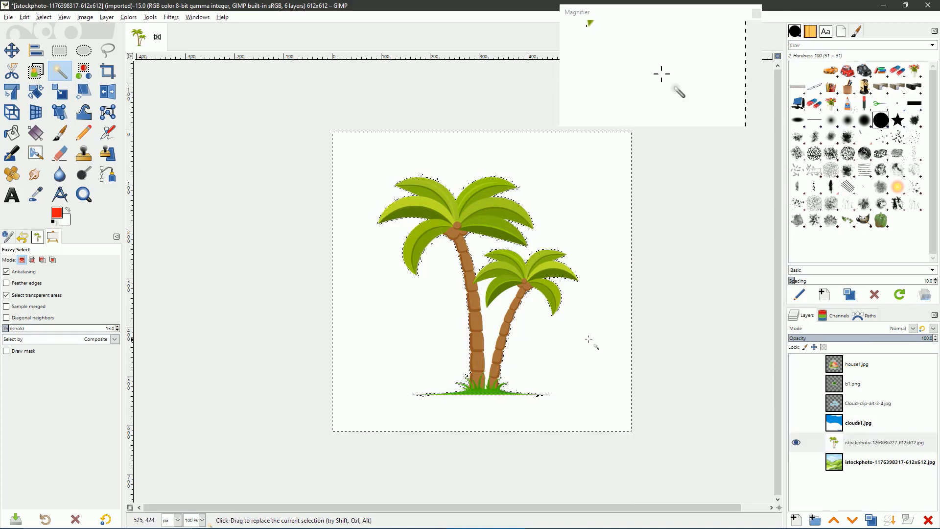
key("Delete")
left_click_drag(497, 318, 497, 319)
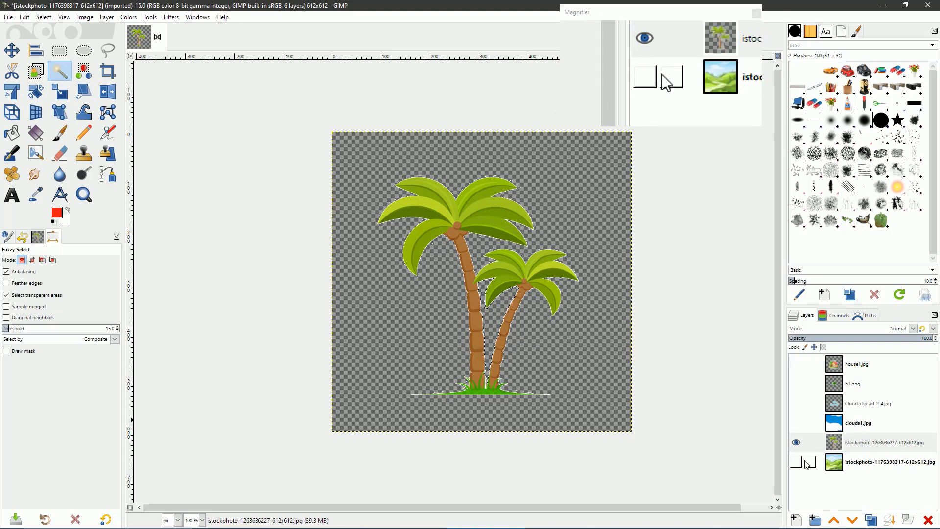
left_click(842, 424)
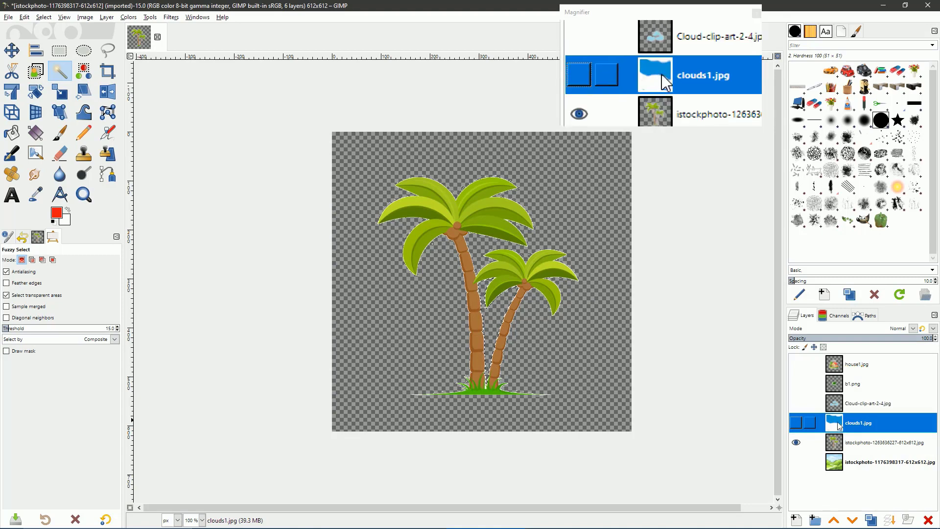
left_click(796, 403)
left_click(796, 364)
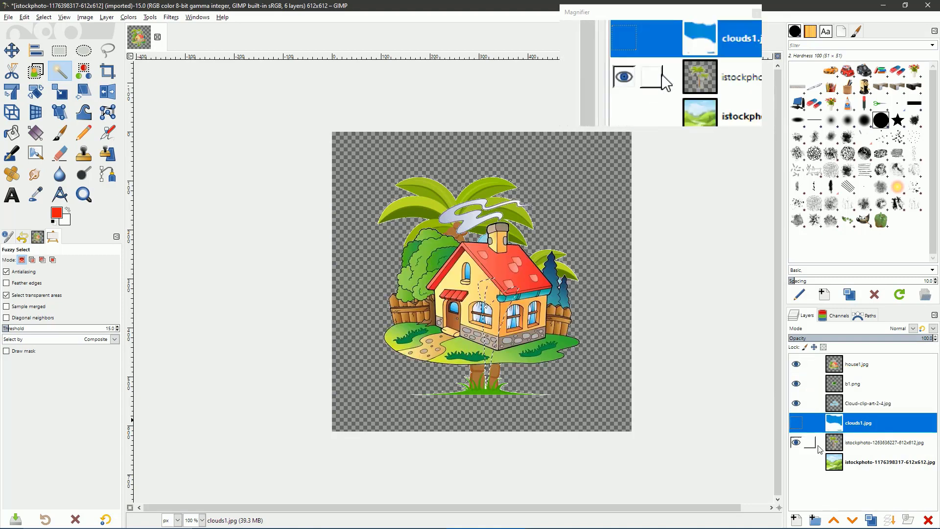
left_click(795, 461)
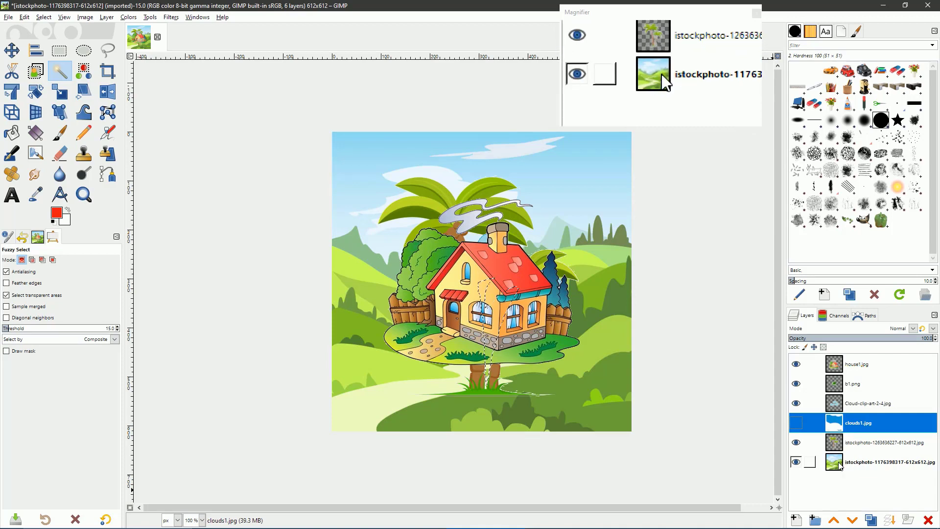
left_click(821, 465)
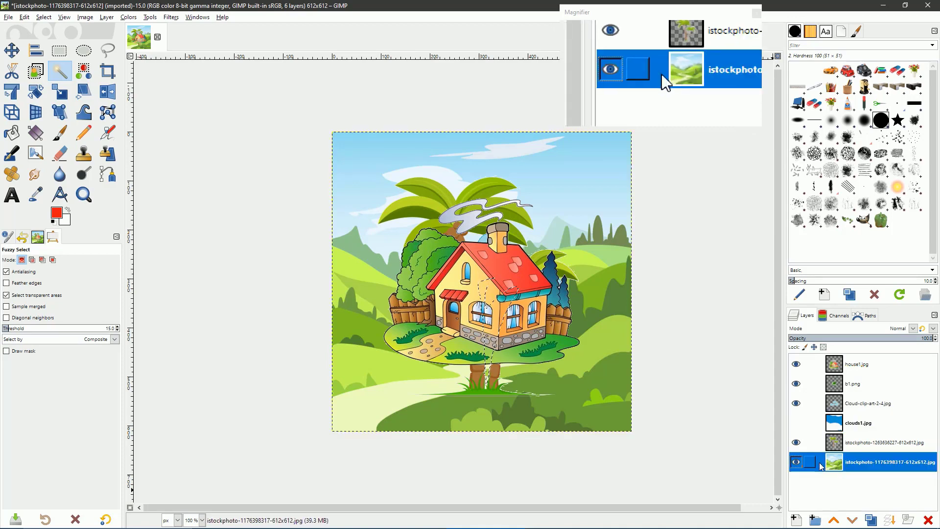
left_click(796, 365)
left_click(802, 405)
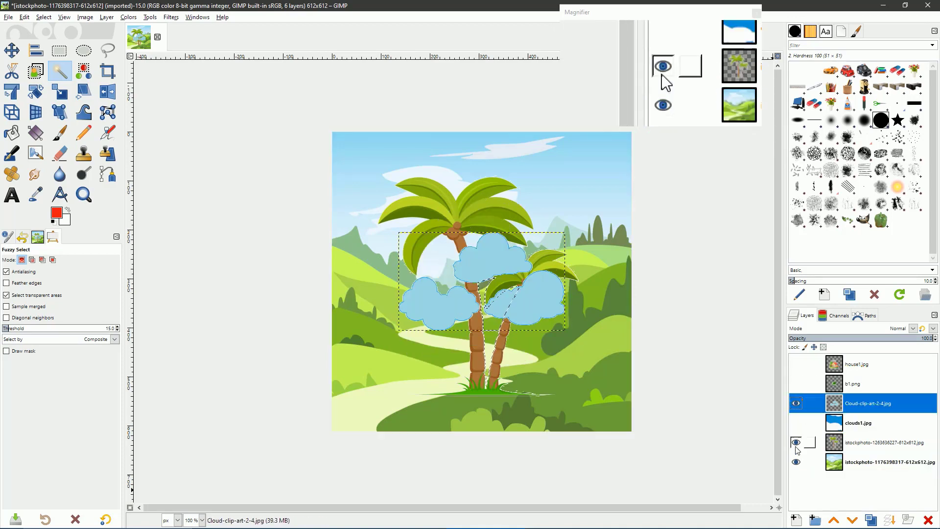
left_click(795, 442)
left_click(796, 403)
left_click(862, 462)
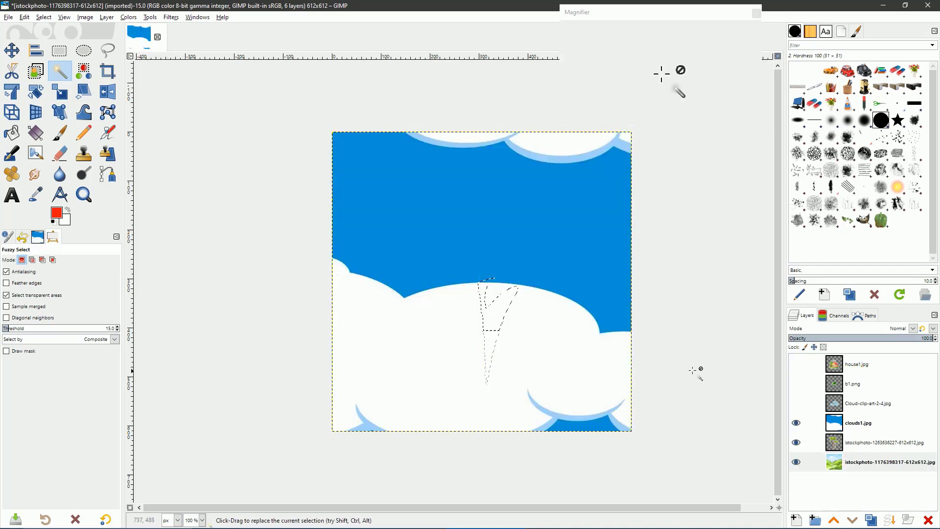
left_click(835, 463)
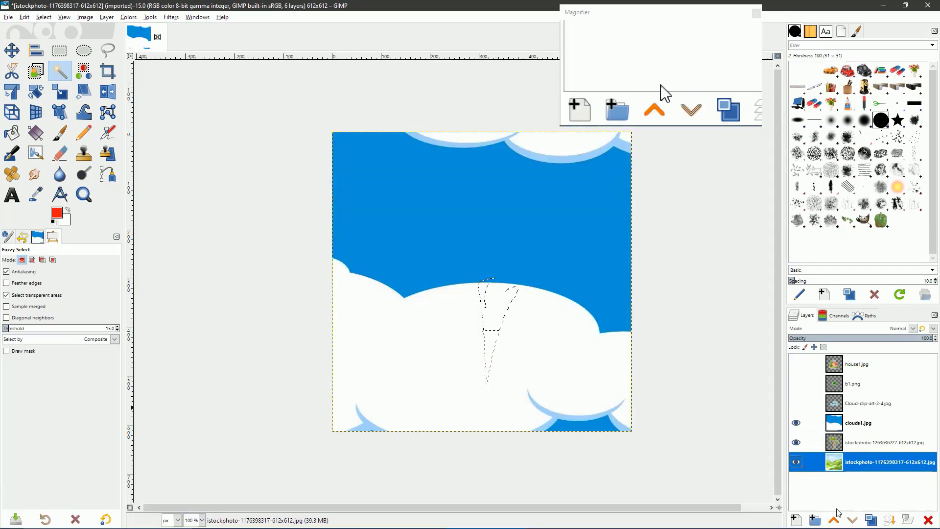
left_click(832, 520)
left_click(833, 521)
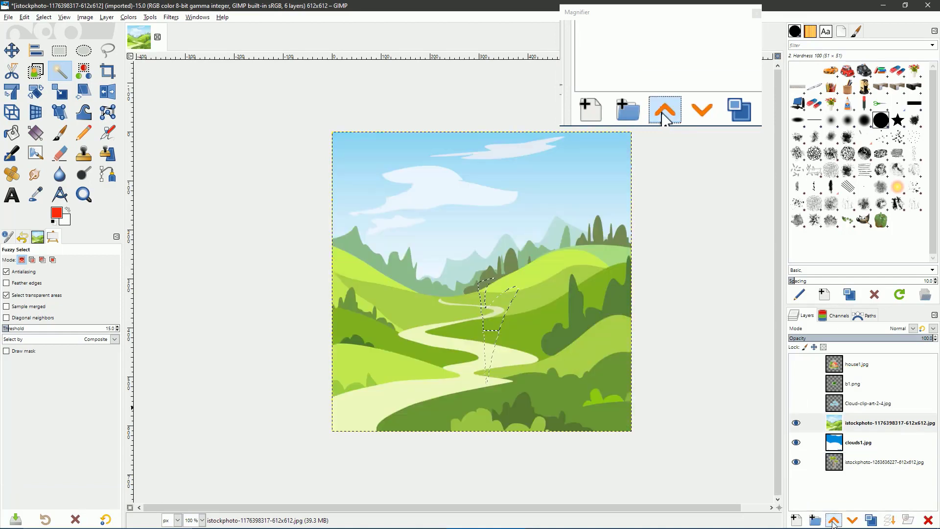
left_click(834, 520)
left_click(833, 521)
left_click(833, 520)
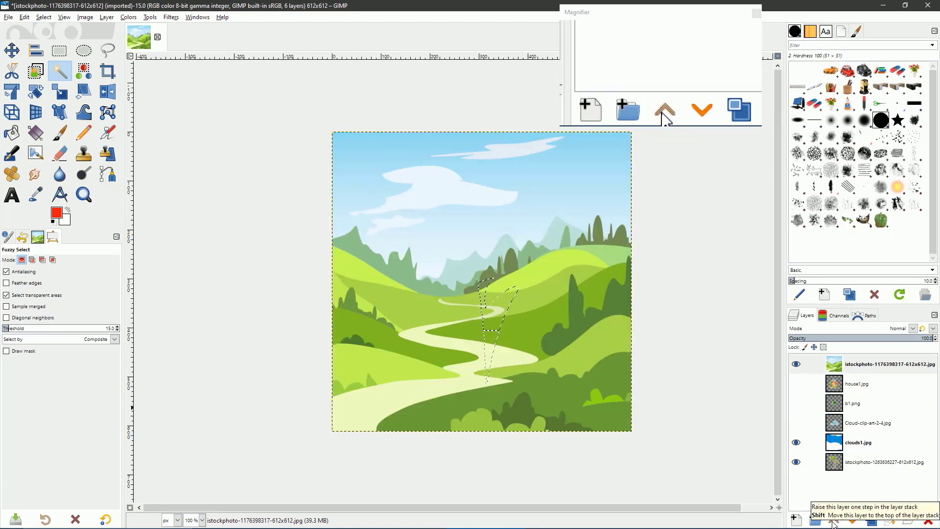
Step: Show the hidden layers, lower the landscape layer back to the bottom of the stack, and hide the clouds1.jpg layer
left_click(795, 383)
left_click(796, 403)
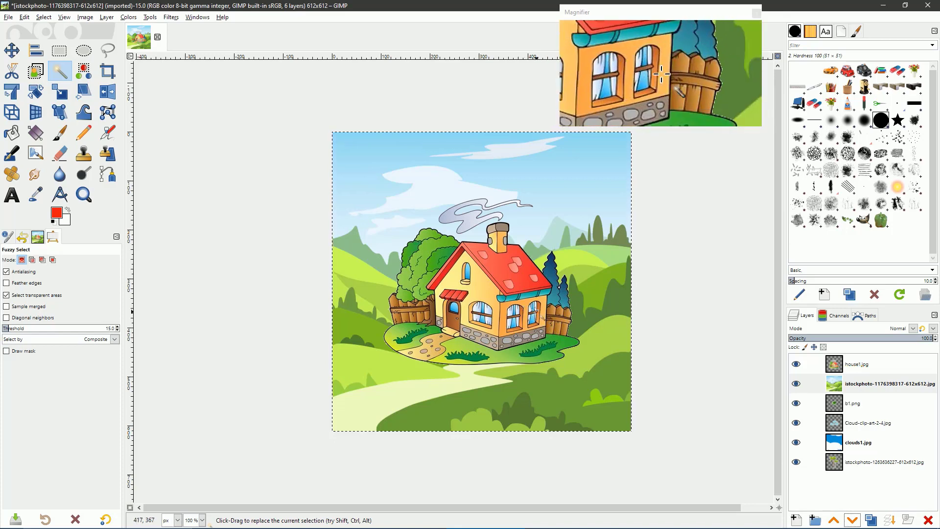
left_click(835, 388)
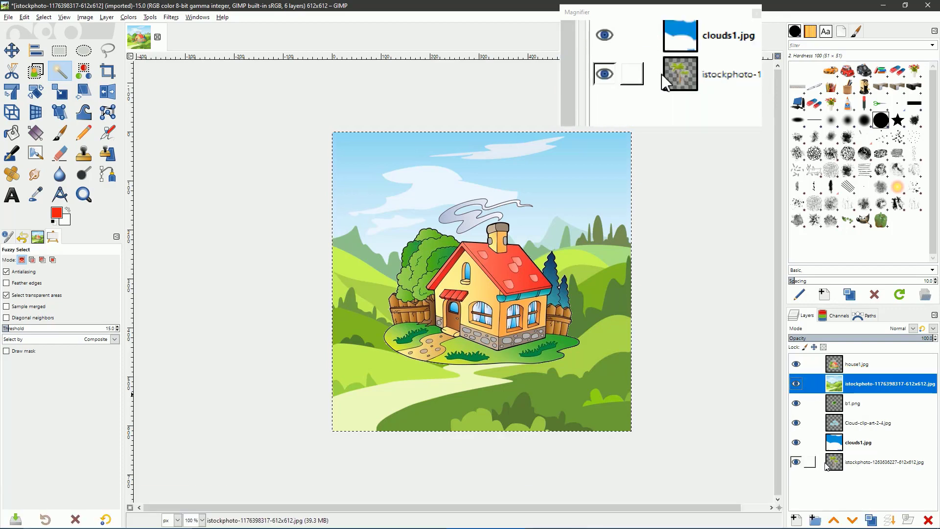
left_click(832, 521)
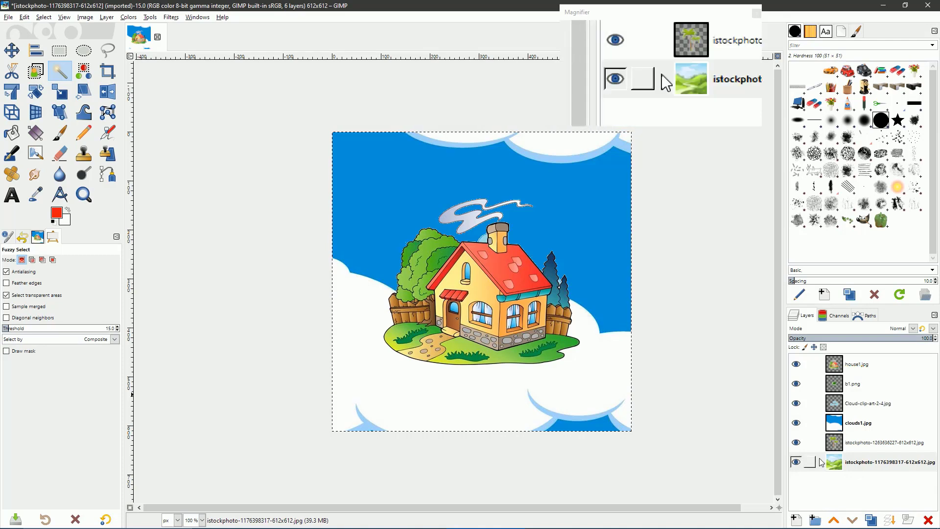
left_click(795, 422)
left_click(864, 463)
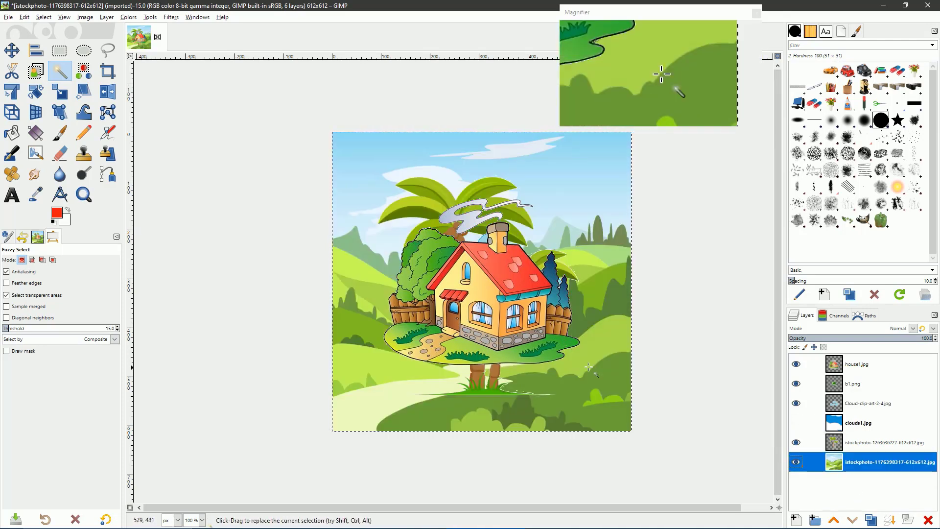
Step: Move the house with the Move tool toward the lower right of the landscape
left_click(864, 444)
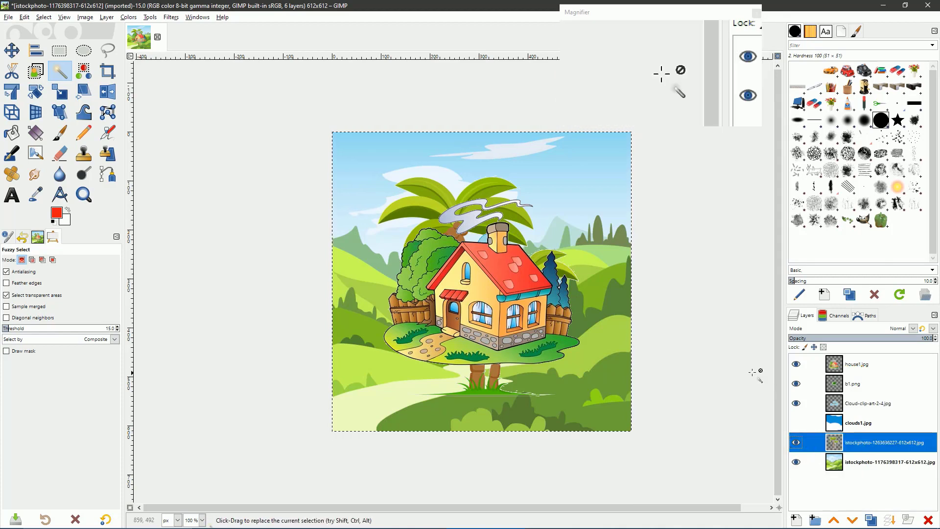
left_click(13, 52)
left_click_drag(478, 286, 536, 336)
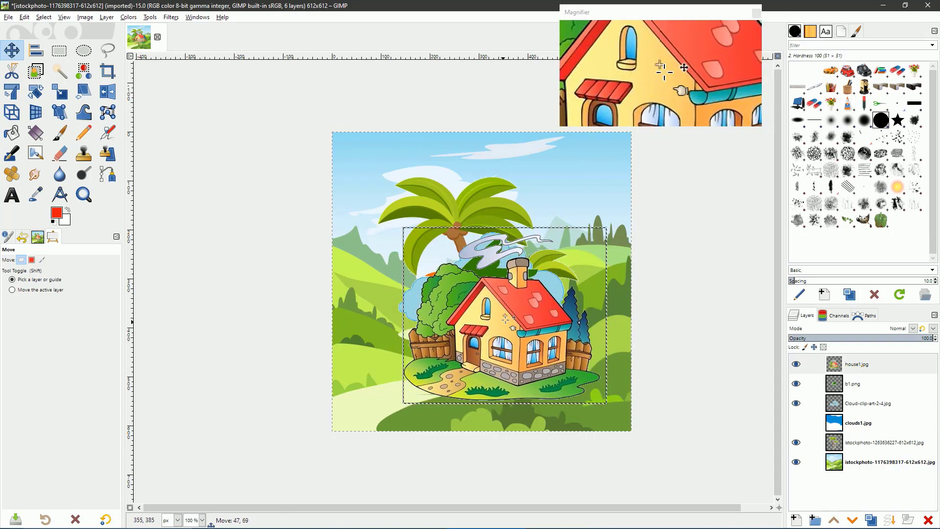
left_click_drag(521, 203, 528, 323)
left_click(563, 318)
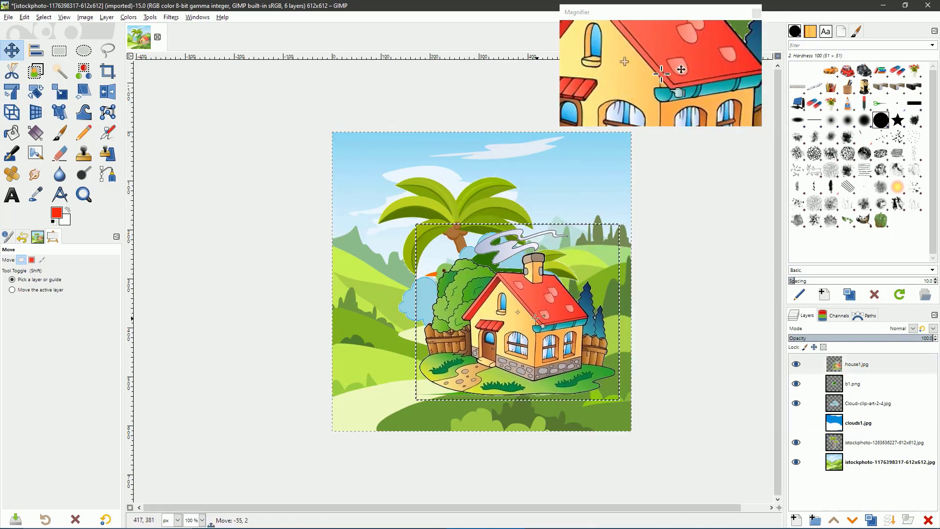
Step: Hide the bird, cloud clip art and palm layers so only the house and landscape layers show
left_click(795, 364)
left_click(797, 384)
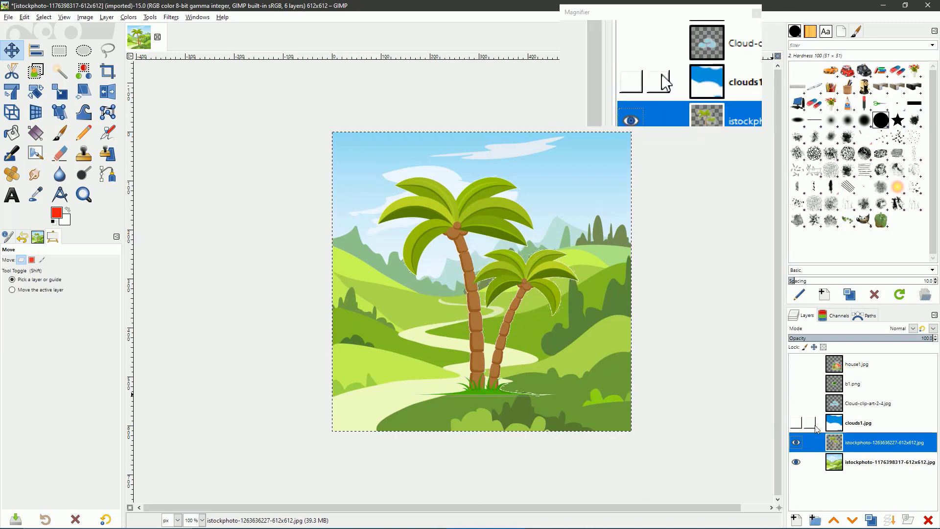
left_click(796, 442)
left_click(797, 369)
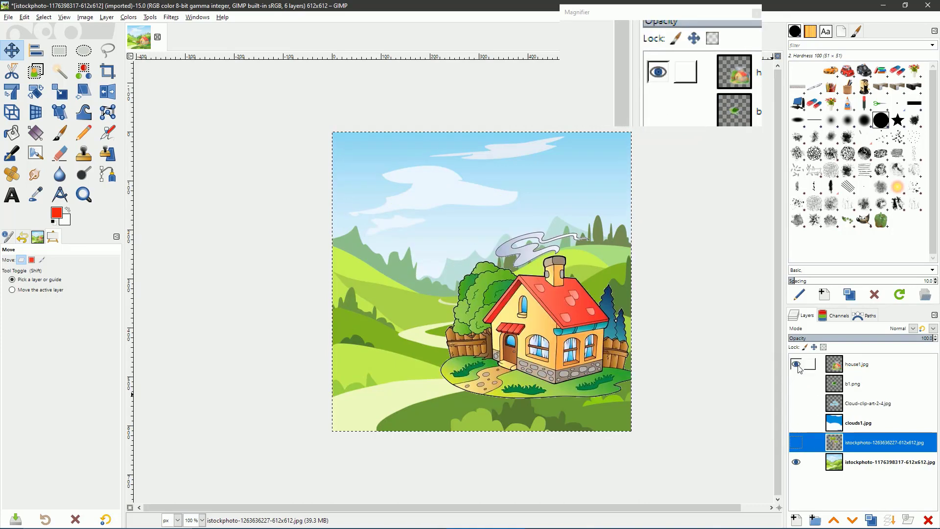
Step: Lower the house1.jpg layer to directly above the landscape layer and shift the house slightly left
left_click_drag(848, 367, 811, 464)
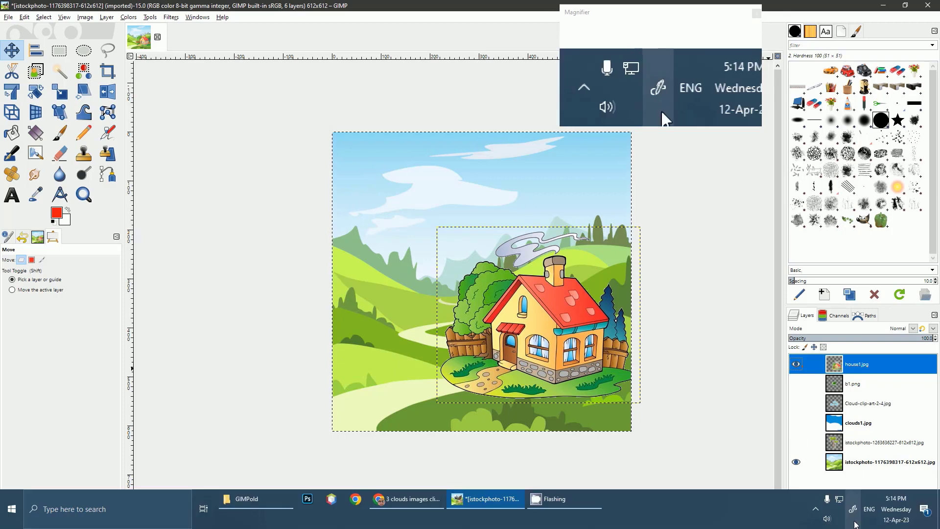
left_click(851, 464)
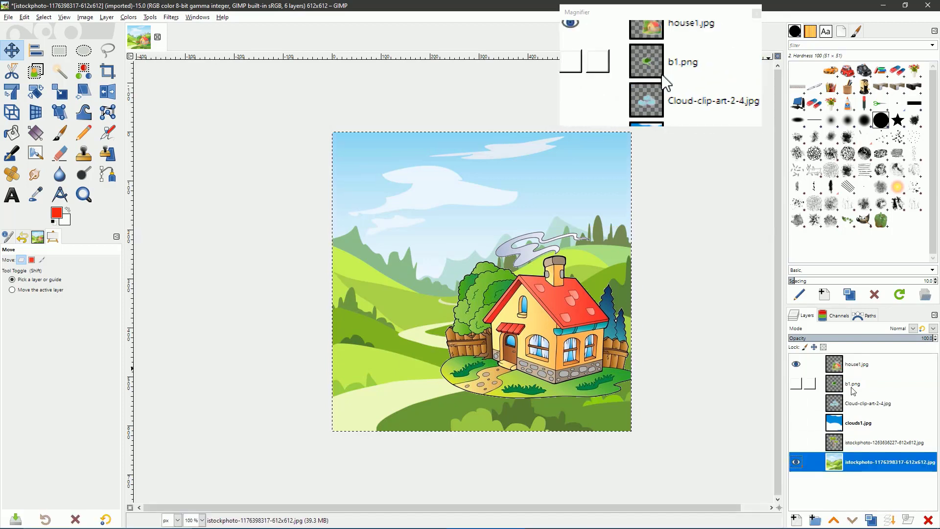
left_click(847, 366)
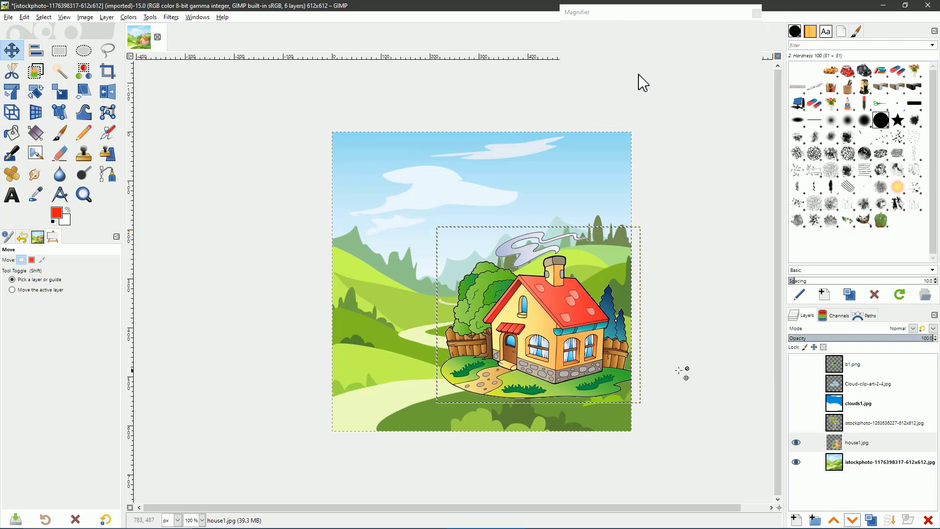
left_click_drag(454, 263, 436, 261)
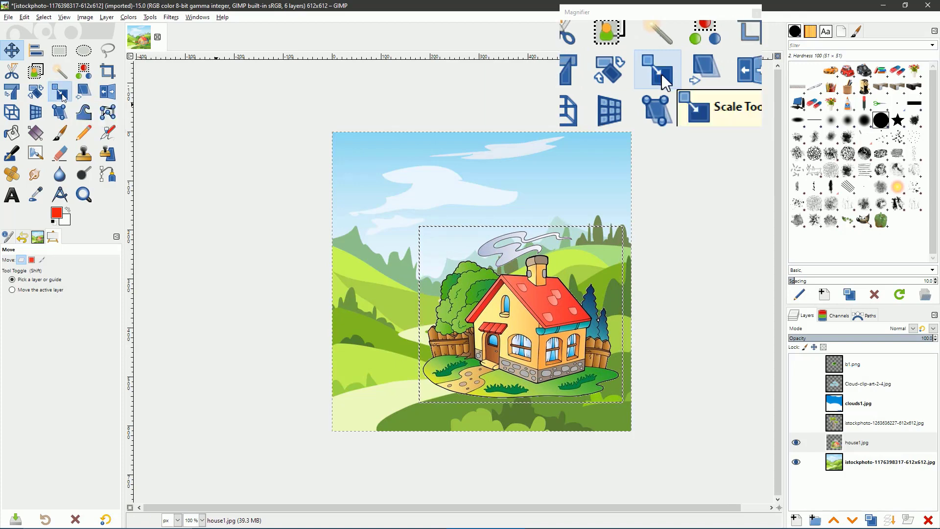
Step: Scale the house down to 233 × 202 px with its aspect ratio kept
left_click(63, 97)
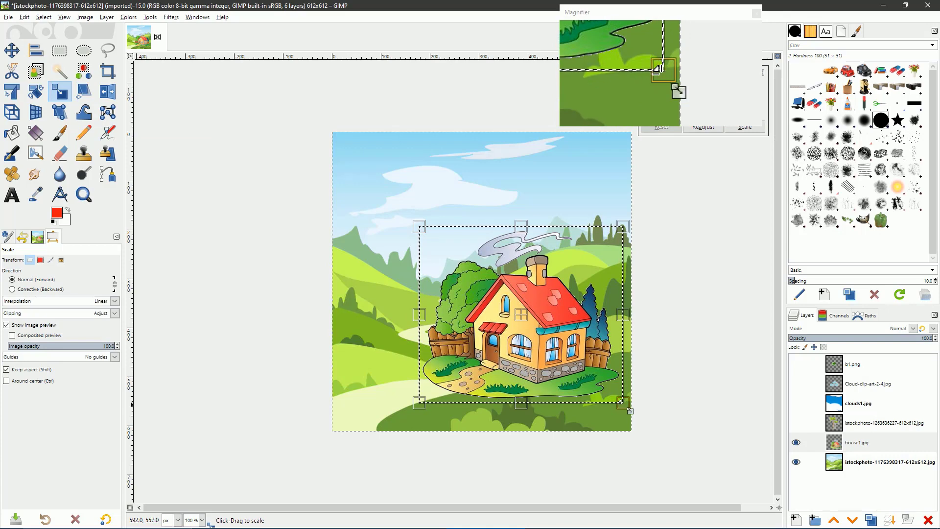
left_click_drag(621, 402, 533, 324)
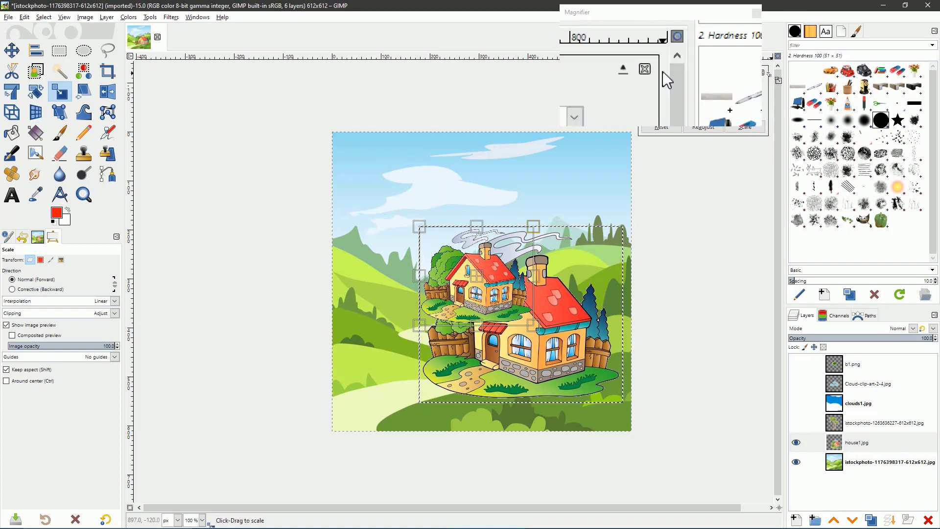
left_click(683, 17)
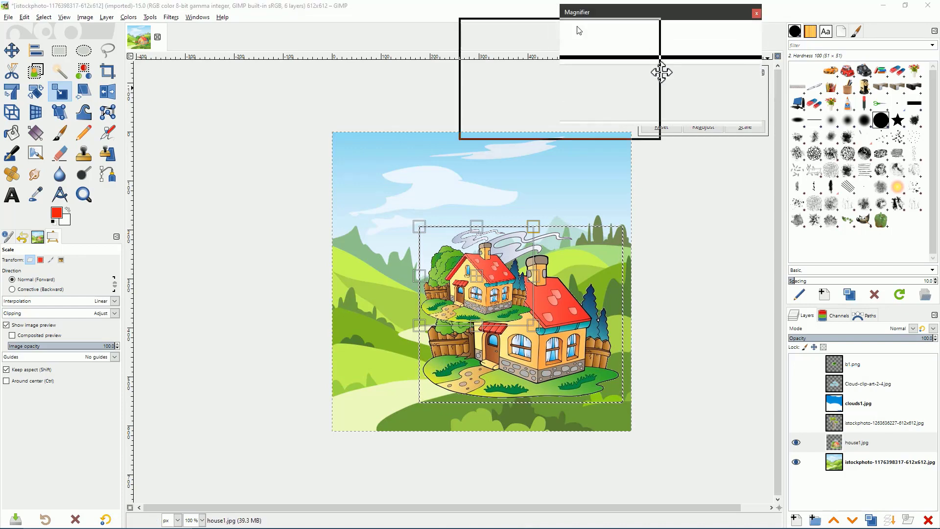
left_click_drag(380, 19, 380, 19)
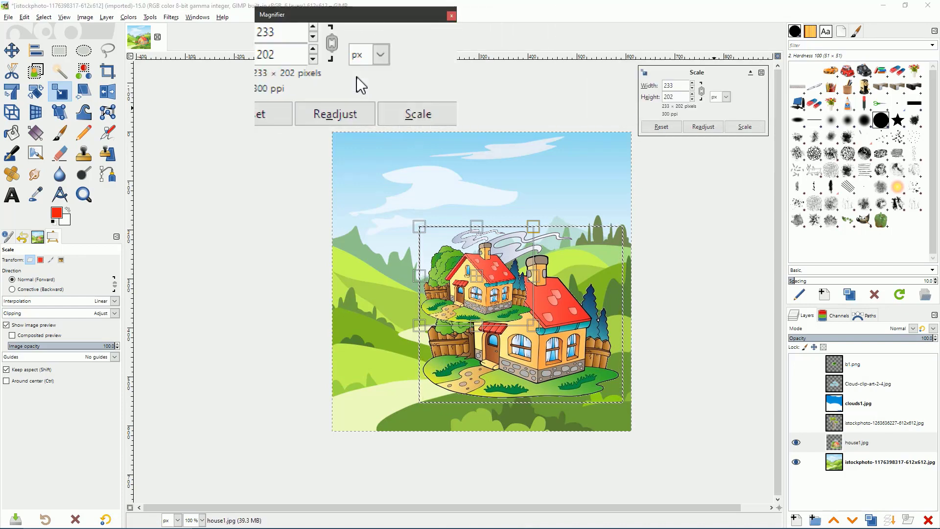
left_click(705, 71)
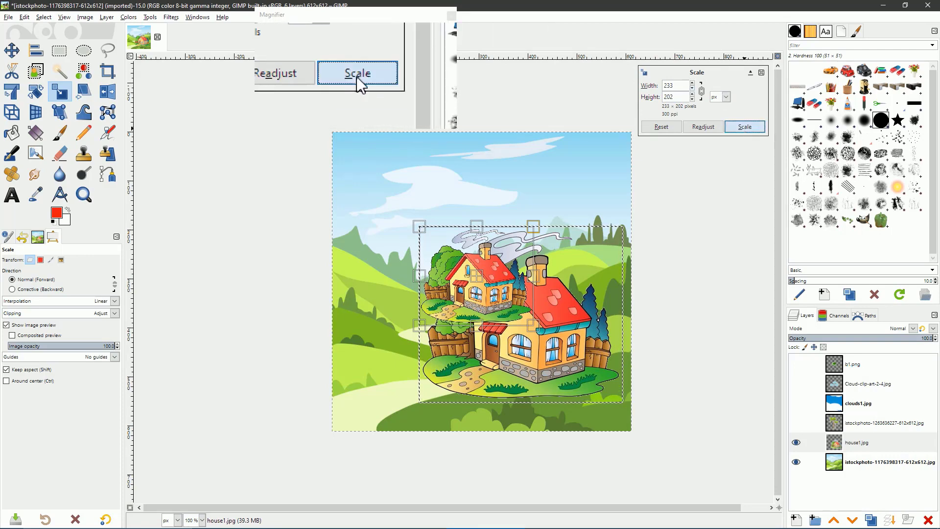
left_click(744, 128)
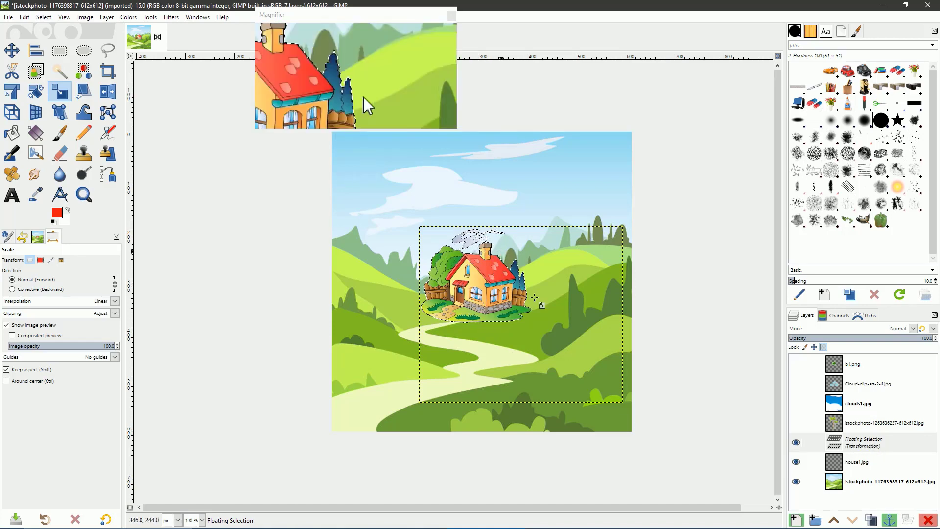
Step: Turn the floating selection into a layer named h1 and delete the empty house1.jpg layer
double_click(862, 445)
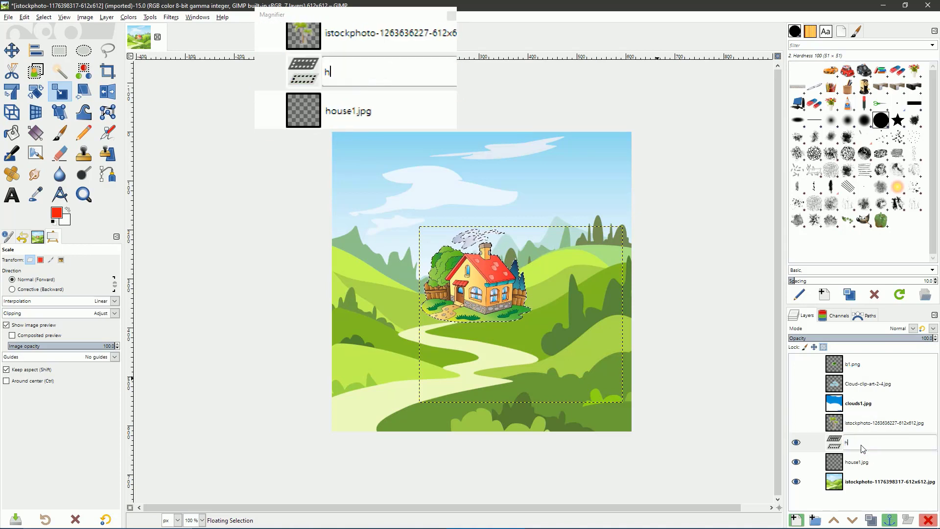
key("Return")
left_click(835, 466)
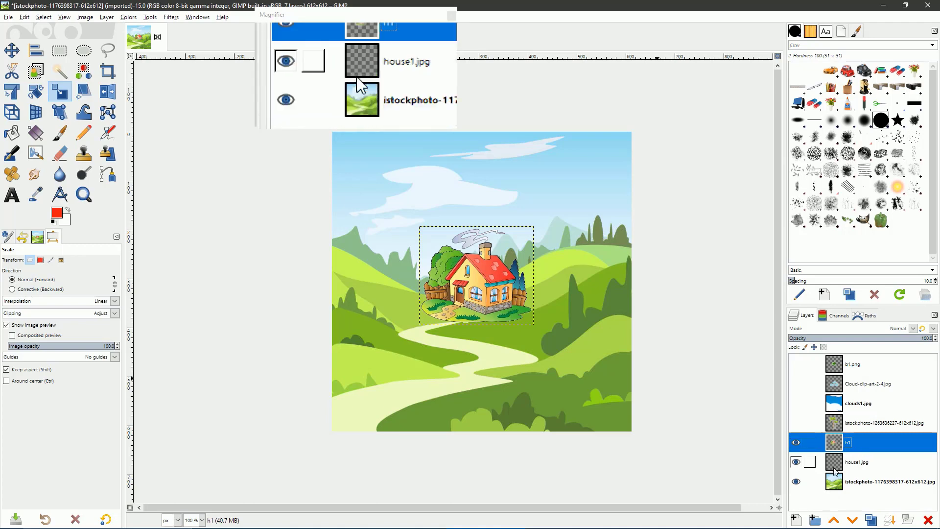
left_click(796, 461)
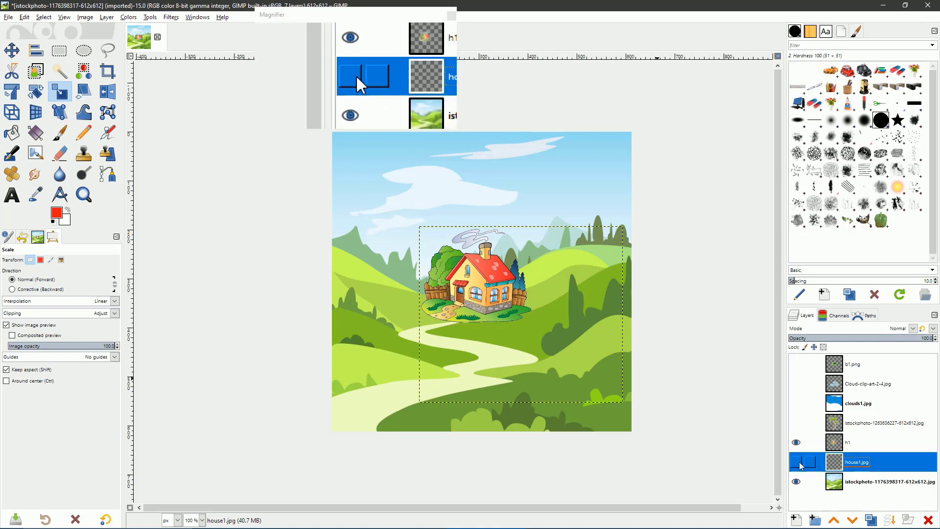
right_click(857, 466)
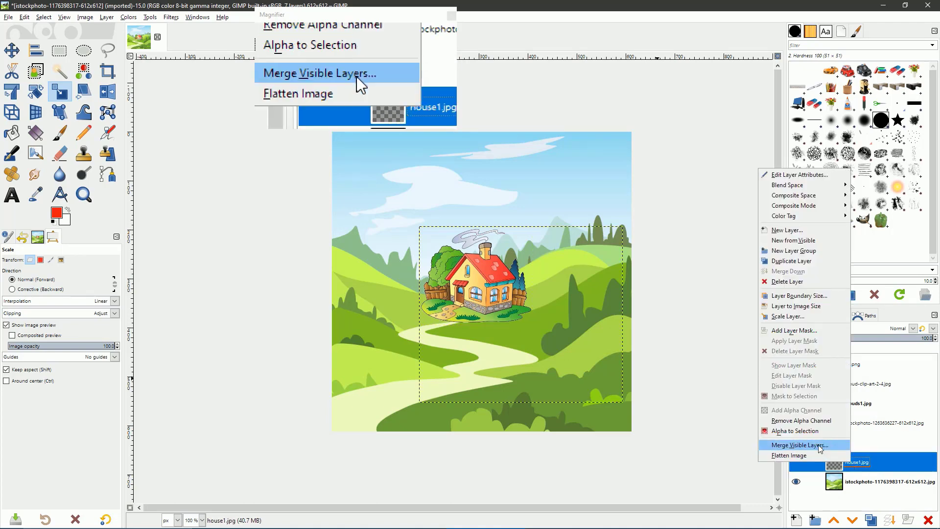
left_click(782, 282)
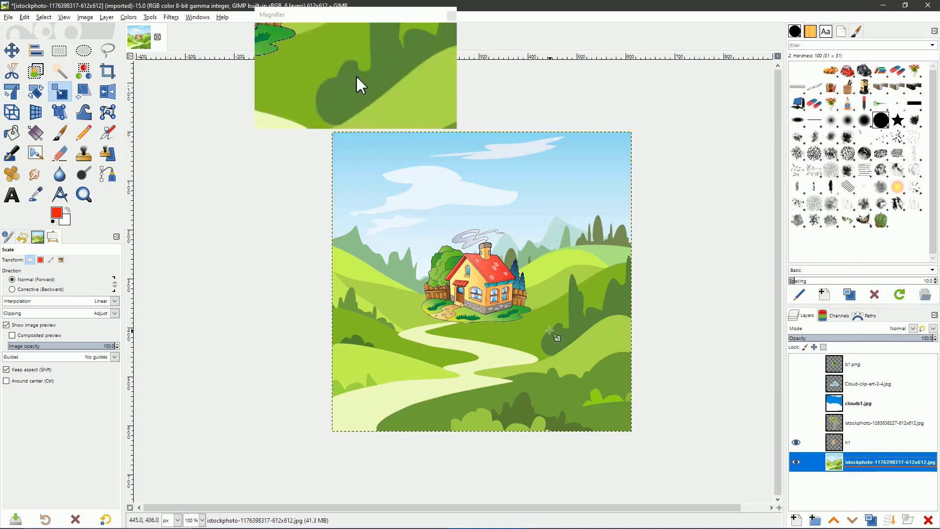
Step: Move the h1 house onto the hill at the lower right of the landscape, beside the path
left_click(864, 442)
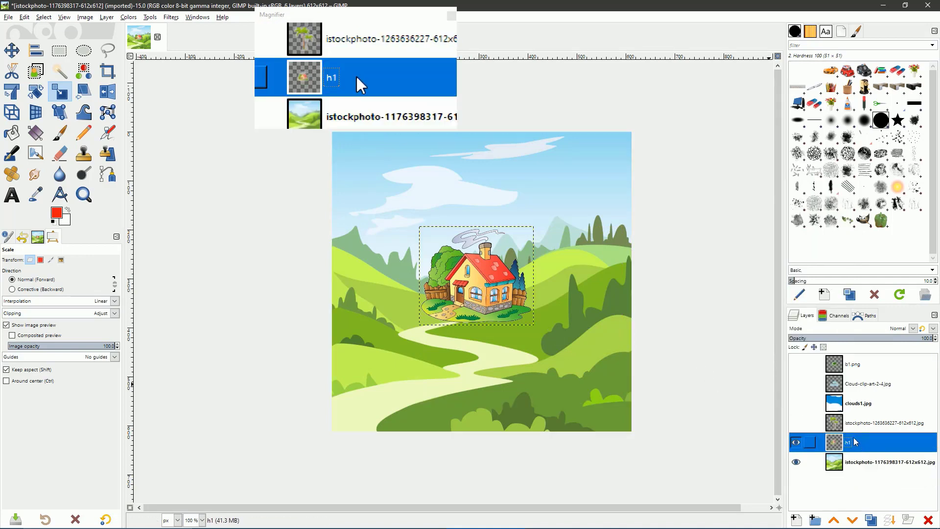
left_click(11, 50)
left_click_drag(484, 271, 580, 334)
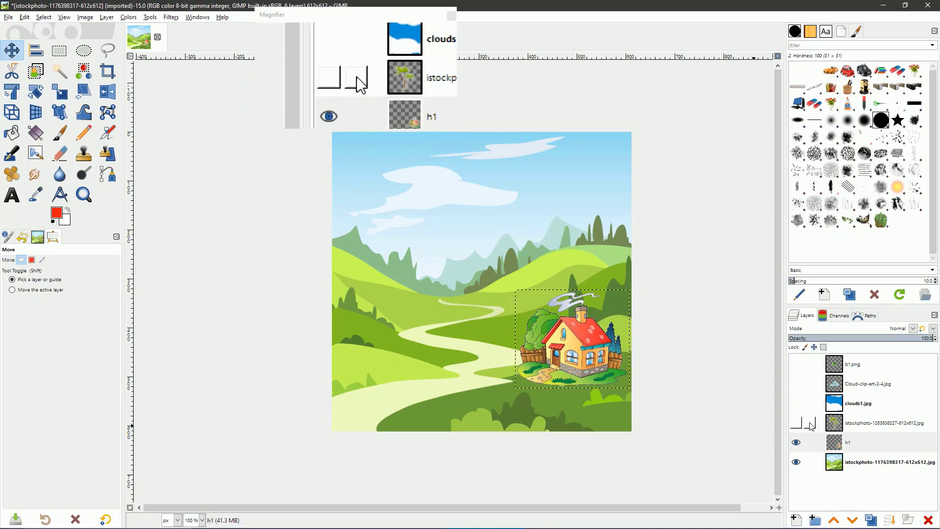
Step: Show the palm tree layer and scale it down to about a third of its size with its aspect ratio kept
left_click(795, 423)
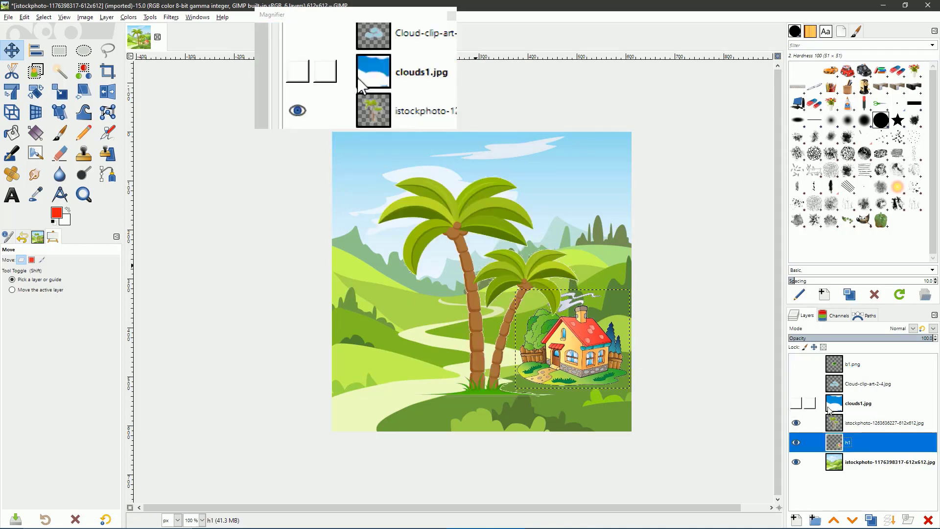
left_click(883, 422)
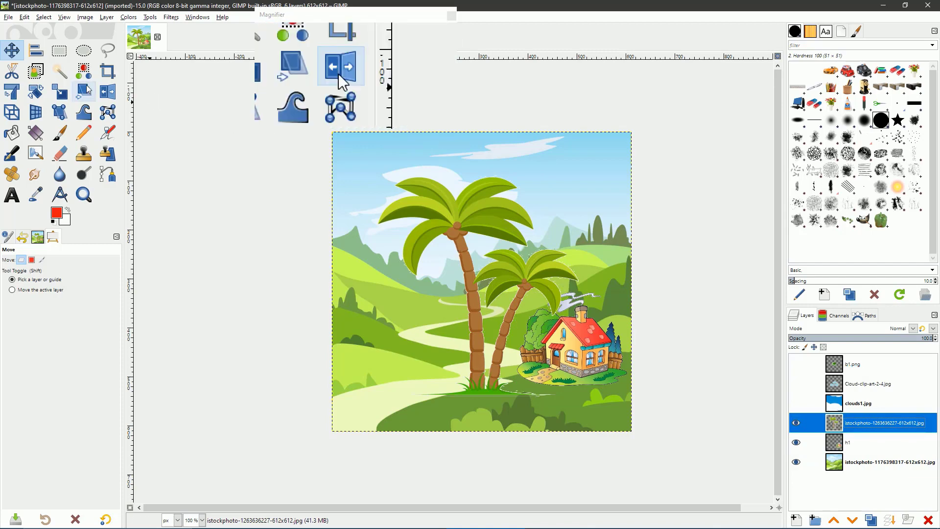
left_click(59, 92)
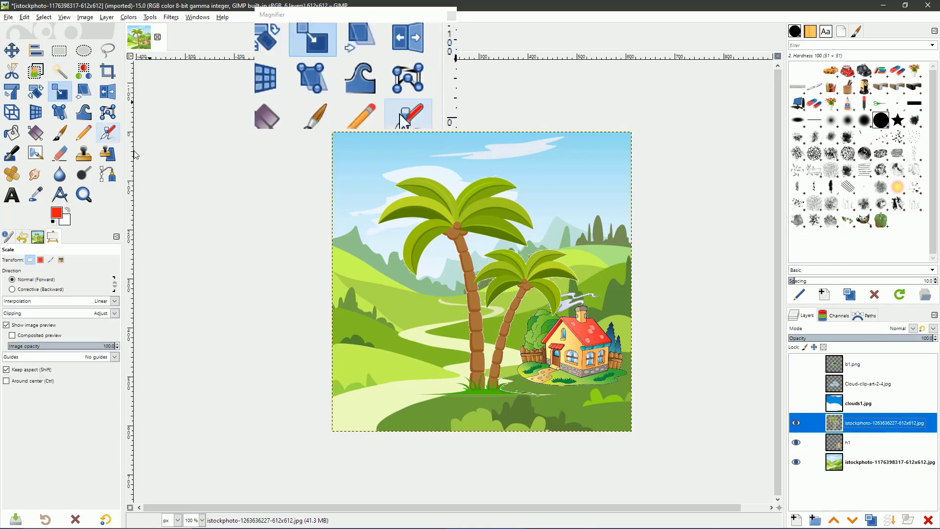
left_click(455, 227)
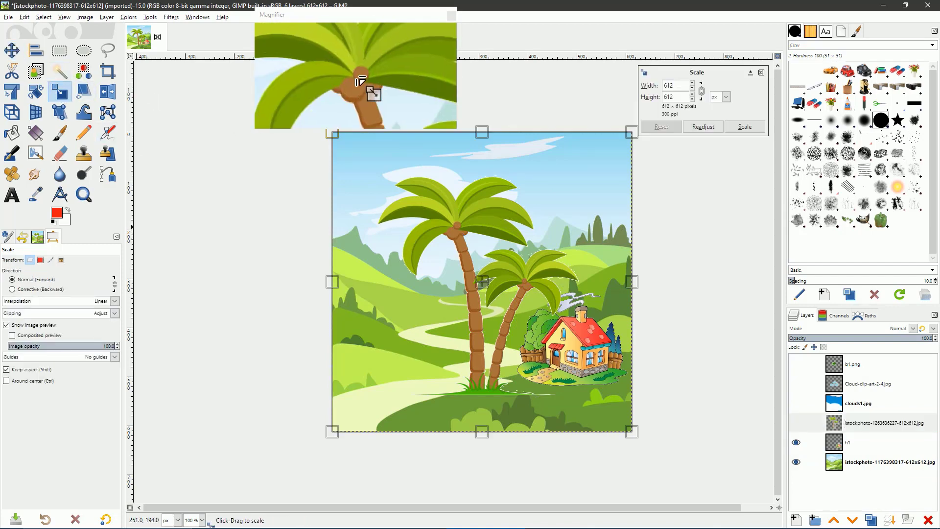
left_click(854, 424)
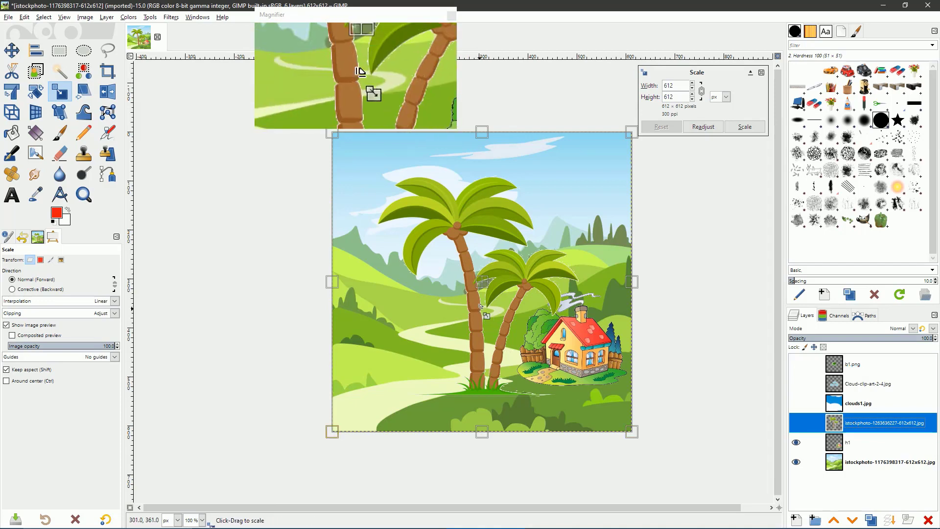
left_click_drag(632, 433, 420, 230)
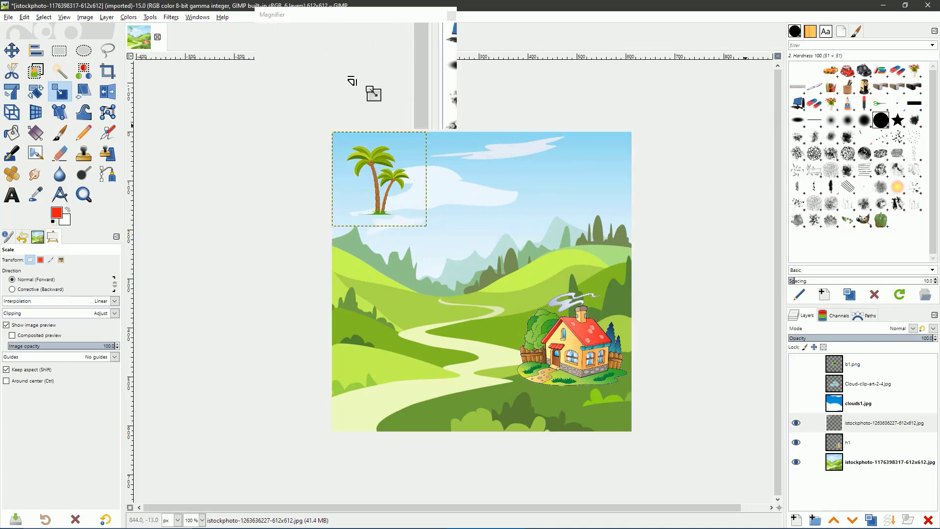
Step: Move the scaled palm trees from the sky down onto the green hill to the left of the path
left_click(12, 50)
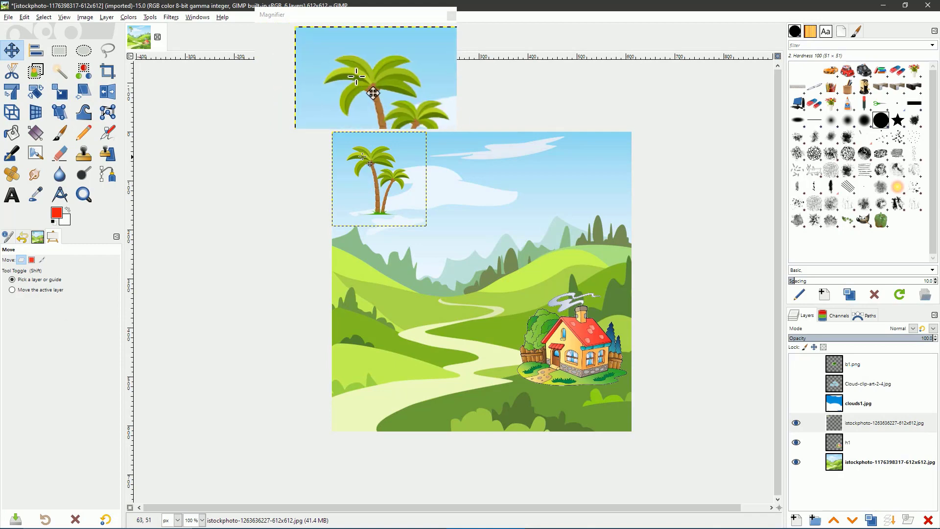
left_click_drag(362, 157, 371, 315)
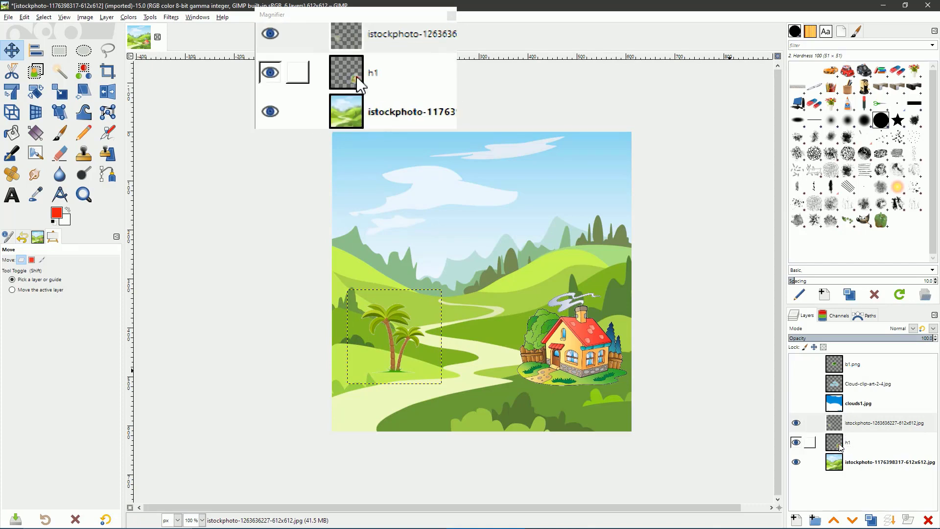
left_click(833, 424)
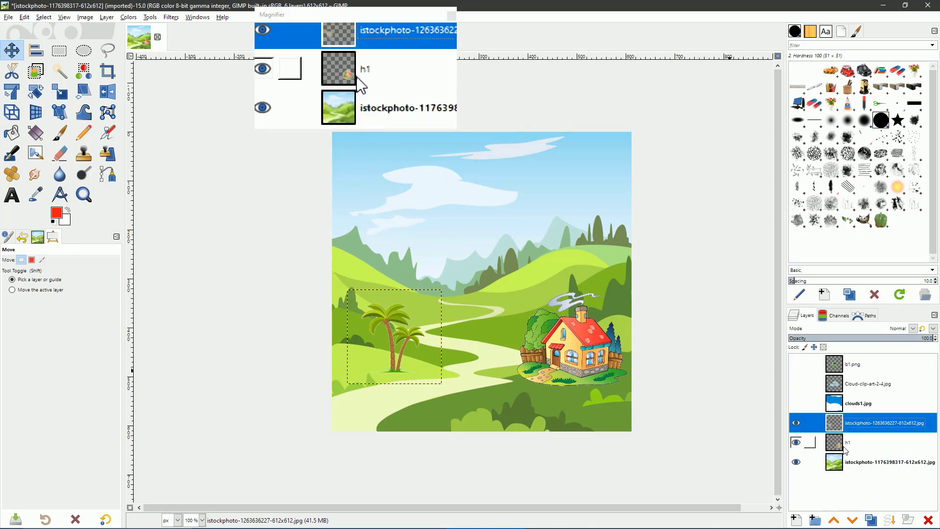
Step: Show the b1.png bird, scale it down to 36 × 32 px and place it on the house's red roof
left_click(835, 364)
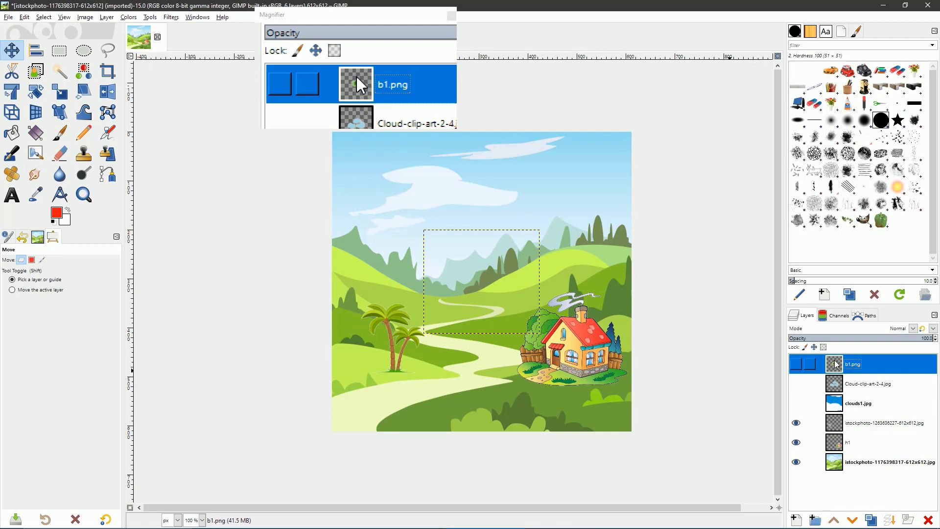
left_click(798, 365)
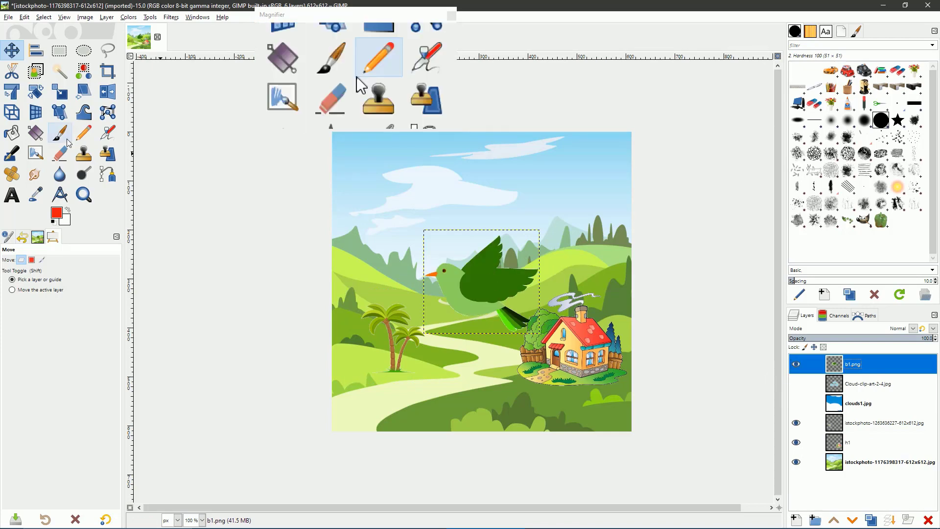
left_click(59, 91)
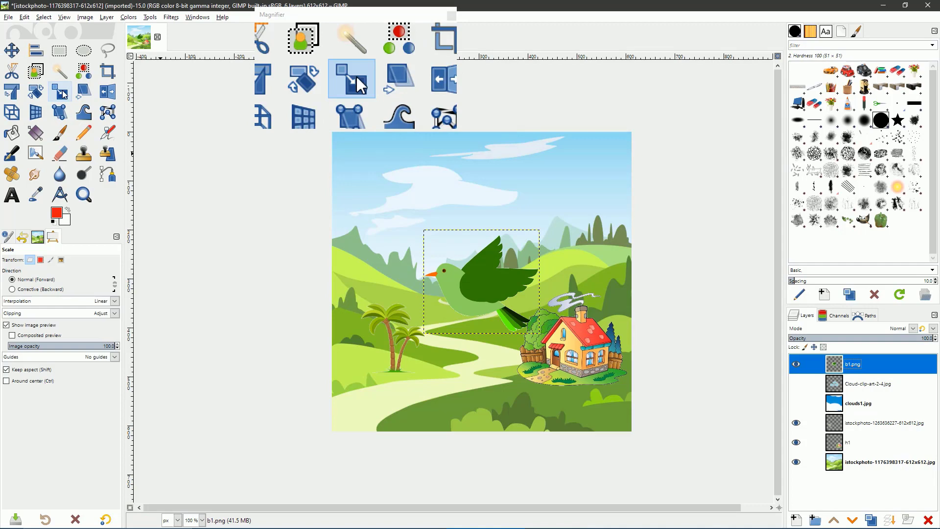
left_click(480, 286)
left_click_drag(538, 332, 605, 320)
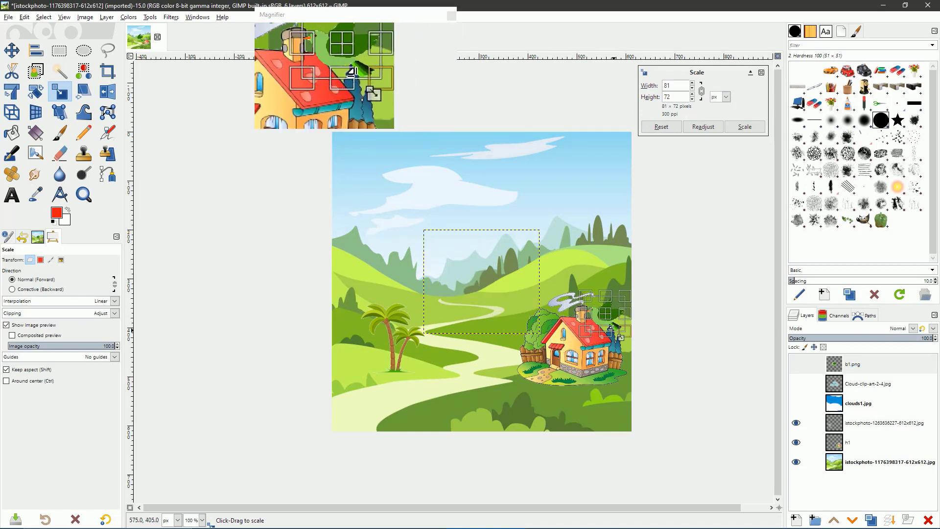
left_click_drag(619, 334, 604, 311)
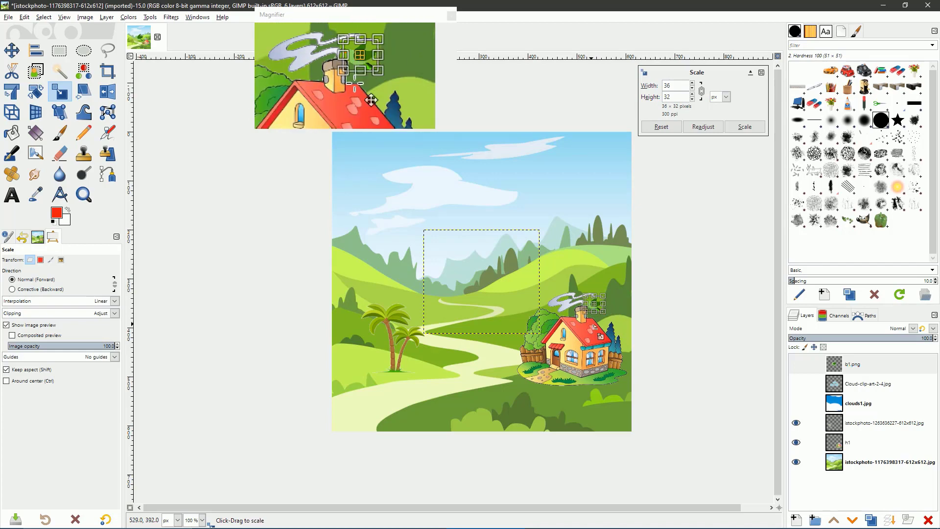
left_click(745, 127)
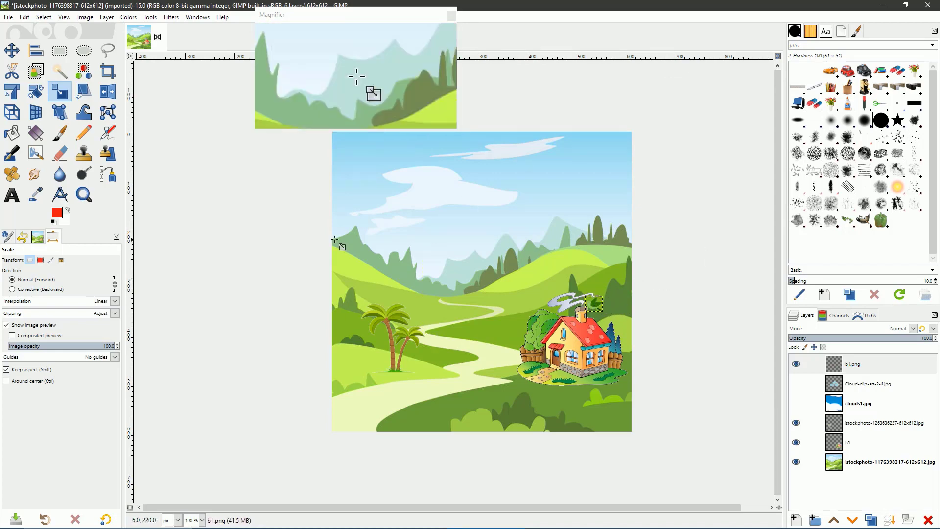
left_click(11, 50)
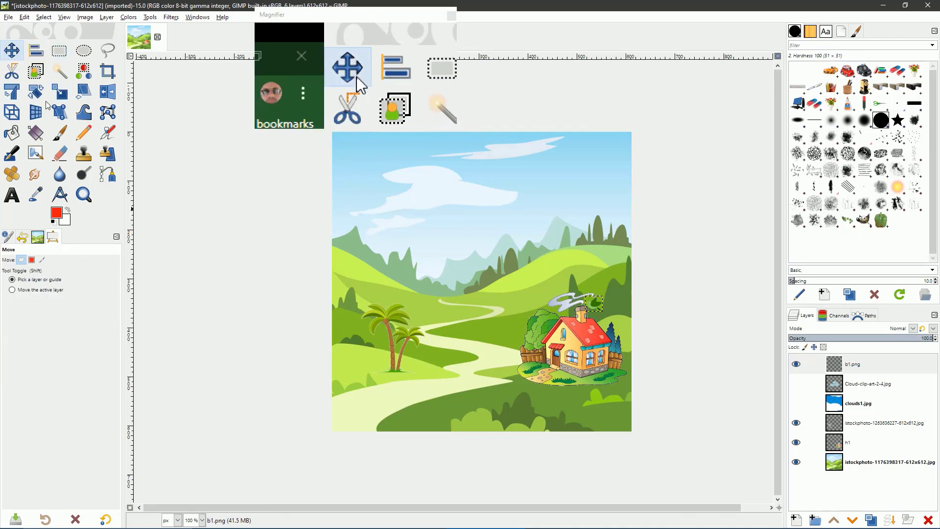
left_click_drag(603, 311, 604, 338)
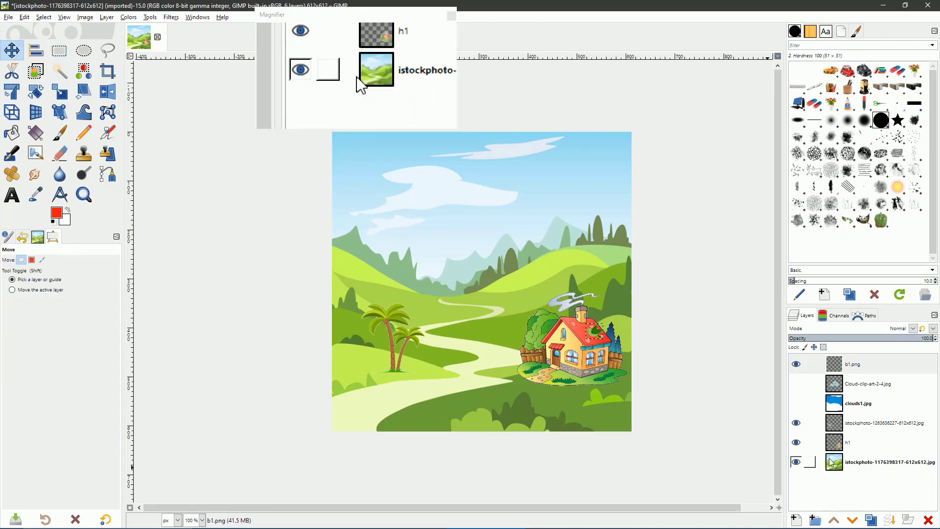
Step: Show the Cloud-clip-art-2-4.jpg layer and move its three clouds up and left towards the sky
left_click(796, 383)
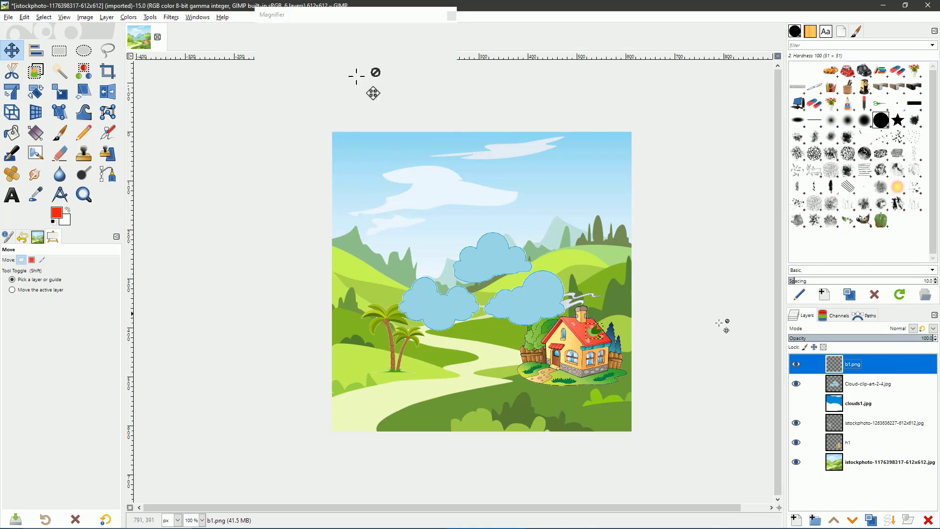
left_click(901, 389)
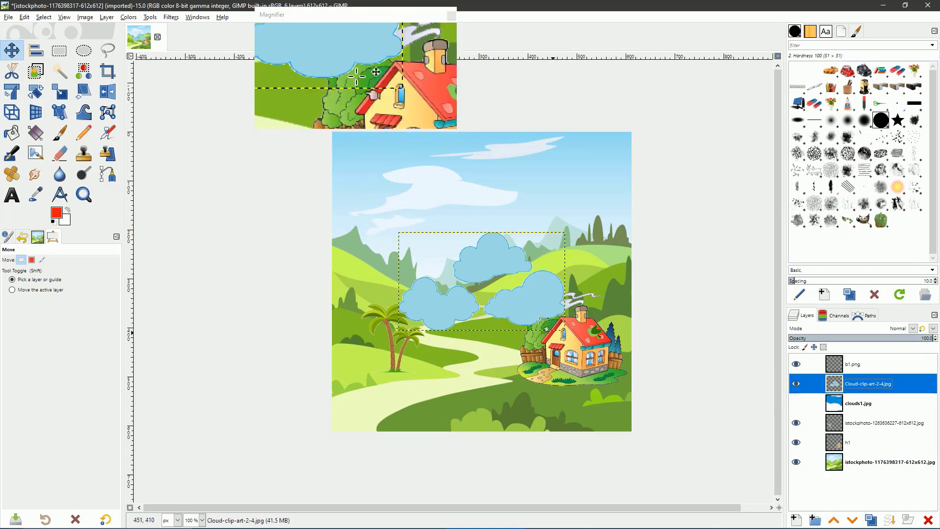
left_click_drag(522, 310, 477, 264)
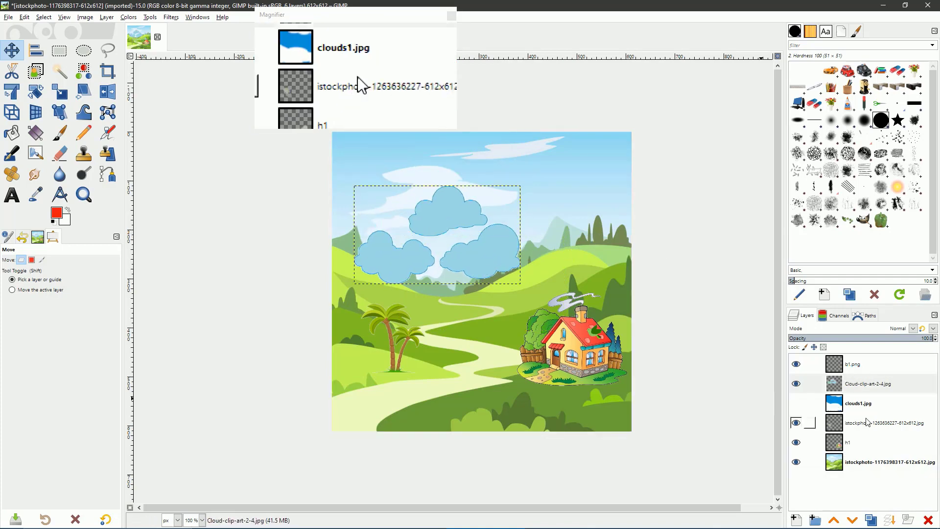
Step: Export the composition as finalScene1.jpg to the GIMPold folder with a JPEG quality of 90
left_click(852, 469)
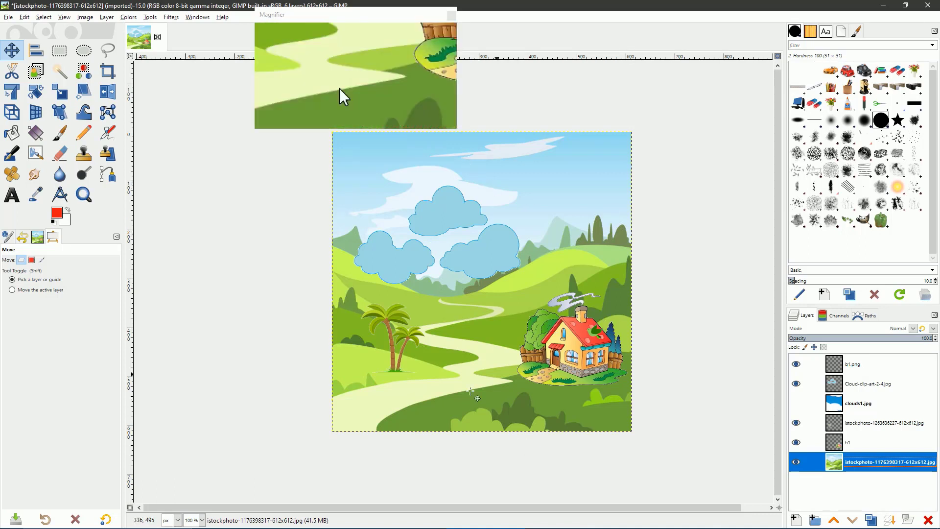
left_click(5, 19)
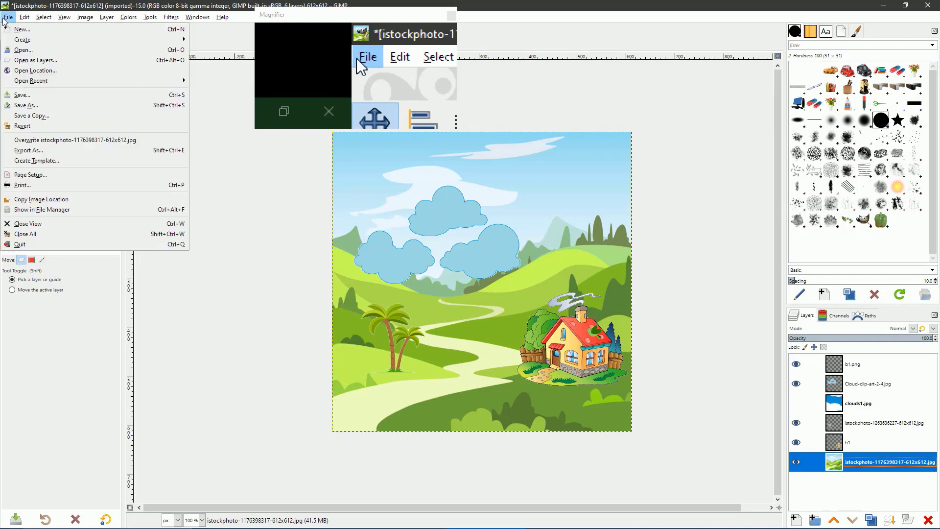
left_click(29, 150)
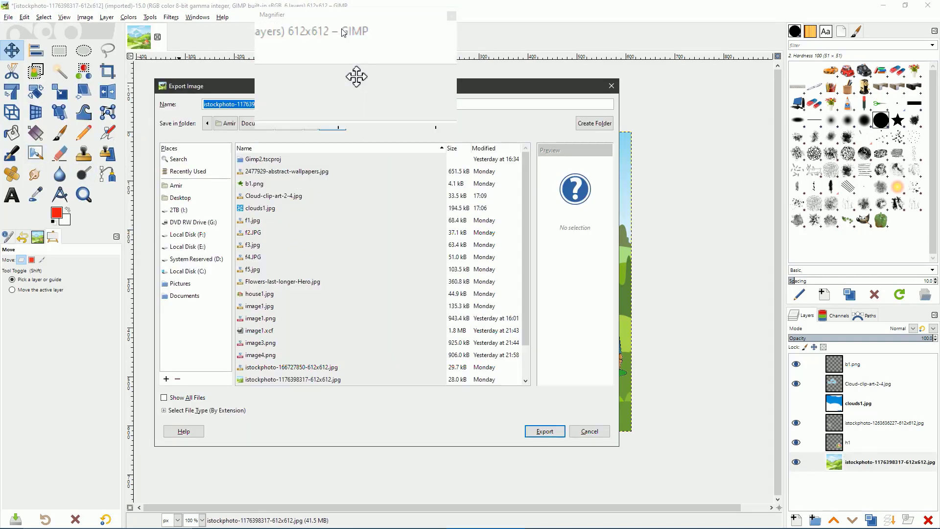
left_click_drag(344, 18, 384, 25)
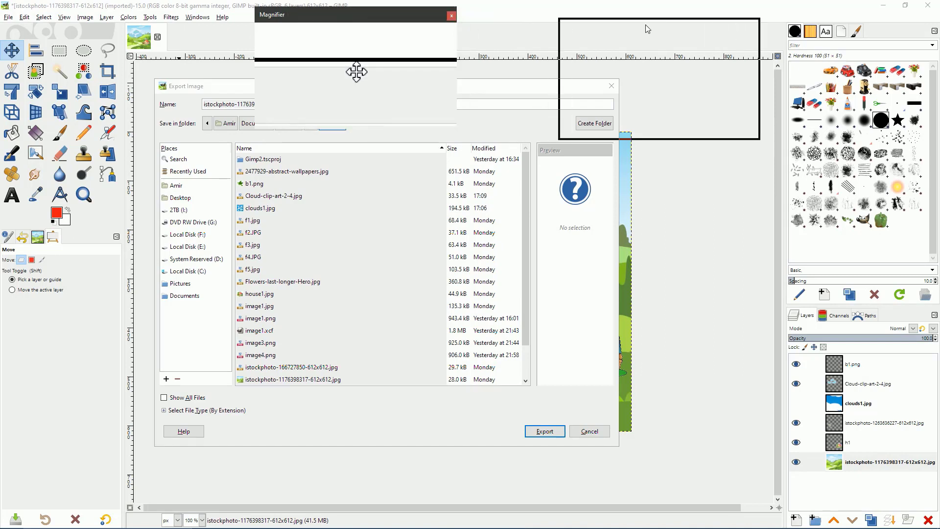
left_click_drag(645, 25, 650, 24)
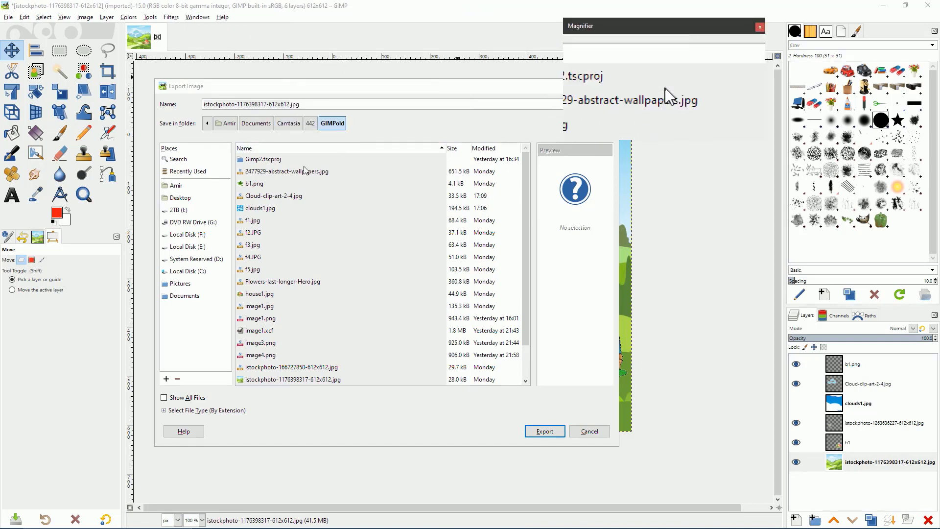
left_click(289, 104)
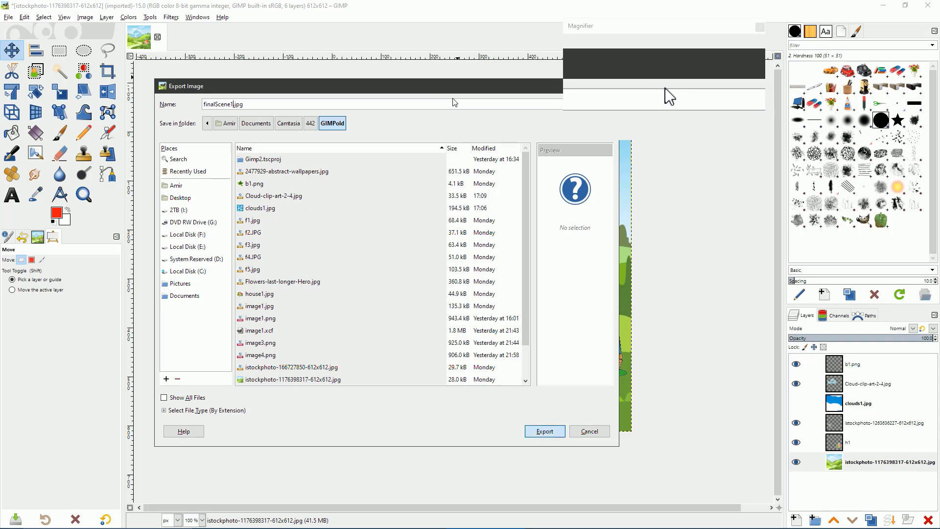
key("Return")
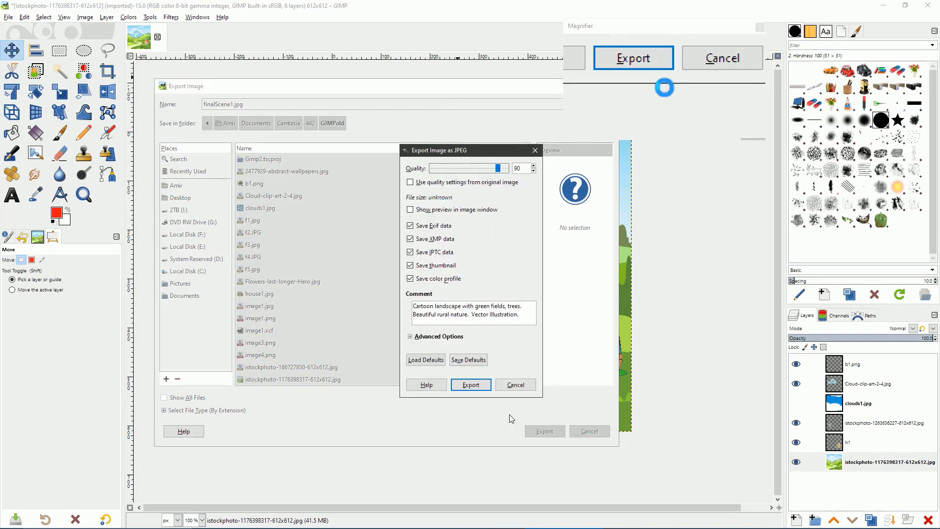
left_click(476, 386)
Step: Open the exported finalScene1.jpg from the GIMPold folder in File Explorer to check it, and return to GIMP
mouse_move(222, 522)
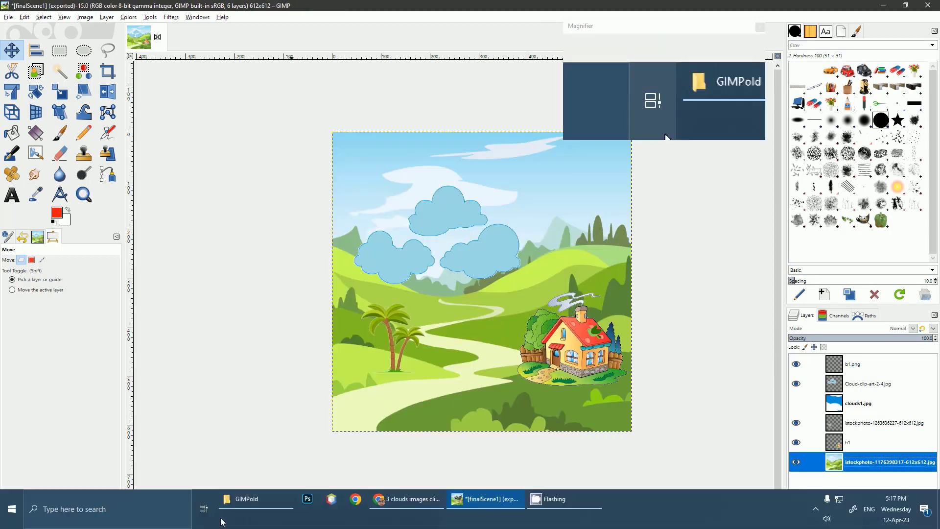
left_click(251, 508)
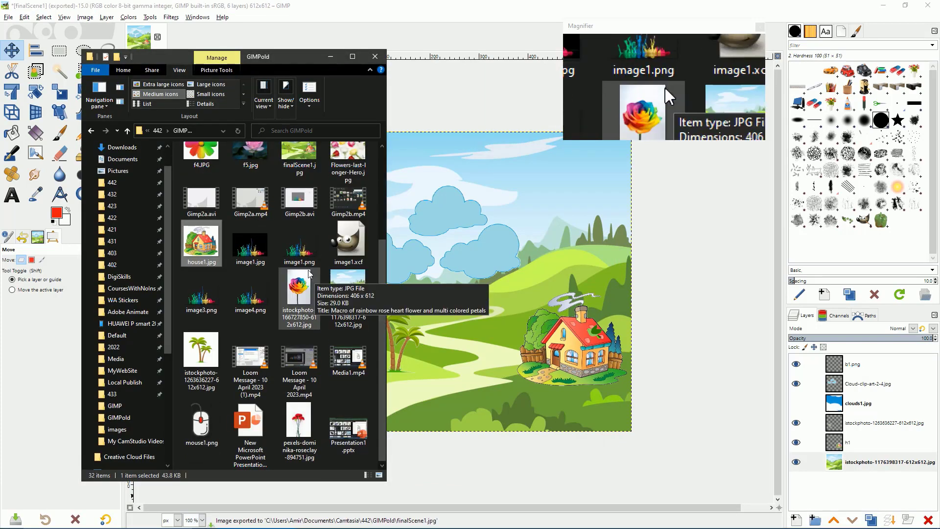
scroll(308, 273, "up", 3)
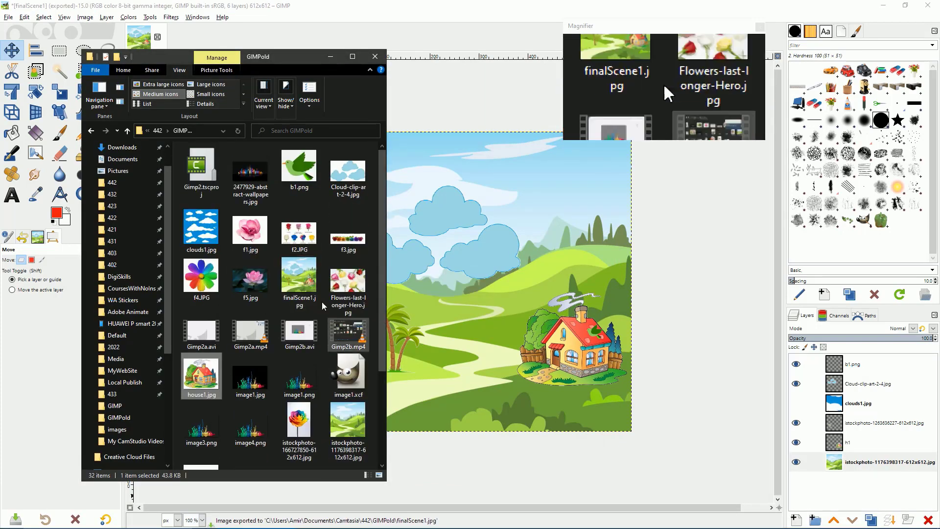
left_click(301, 273)
double_click(300, 271)
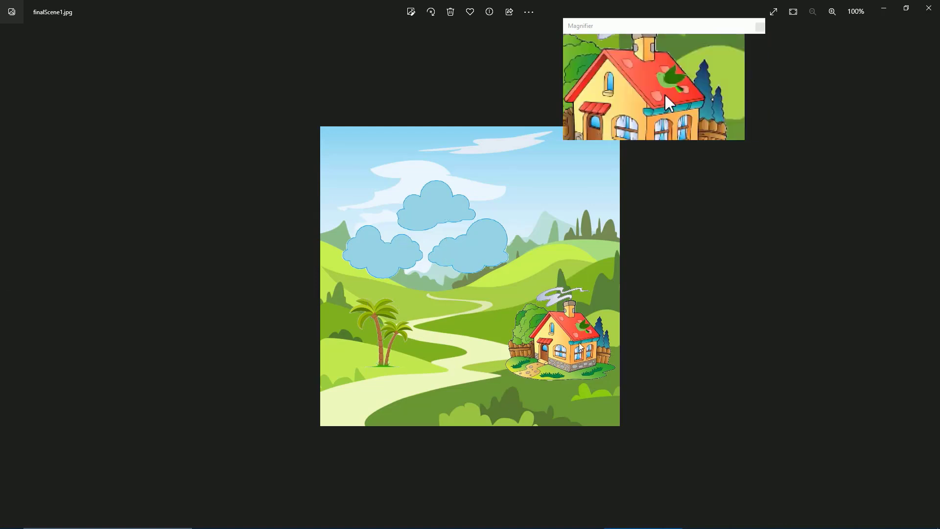
left_click(928, 9)
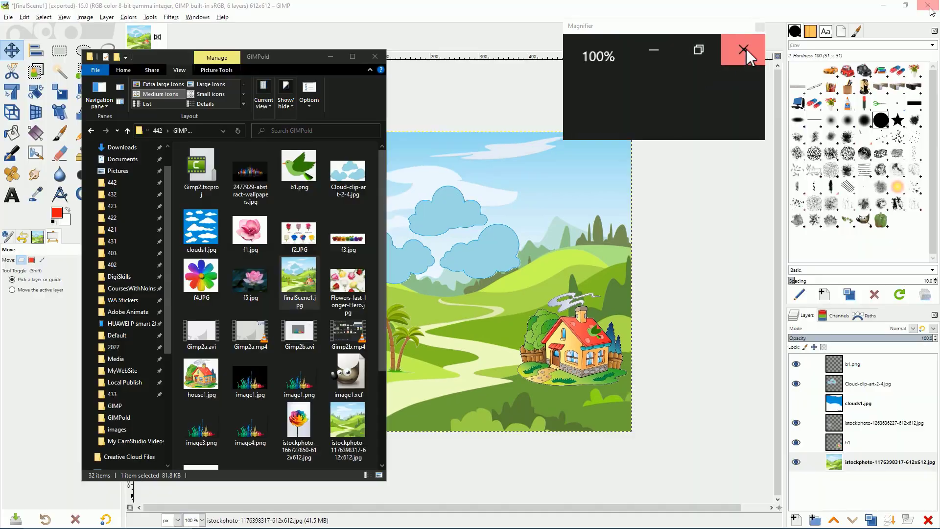
left_click(330, 56)
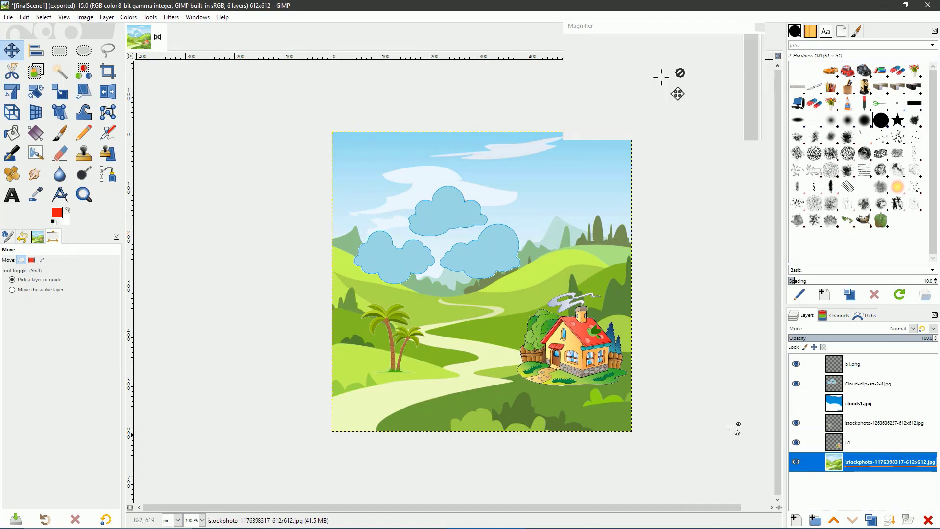